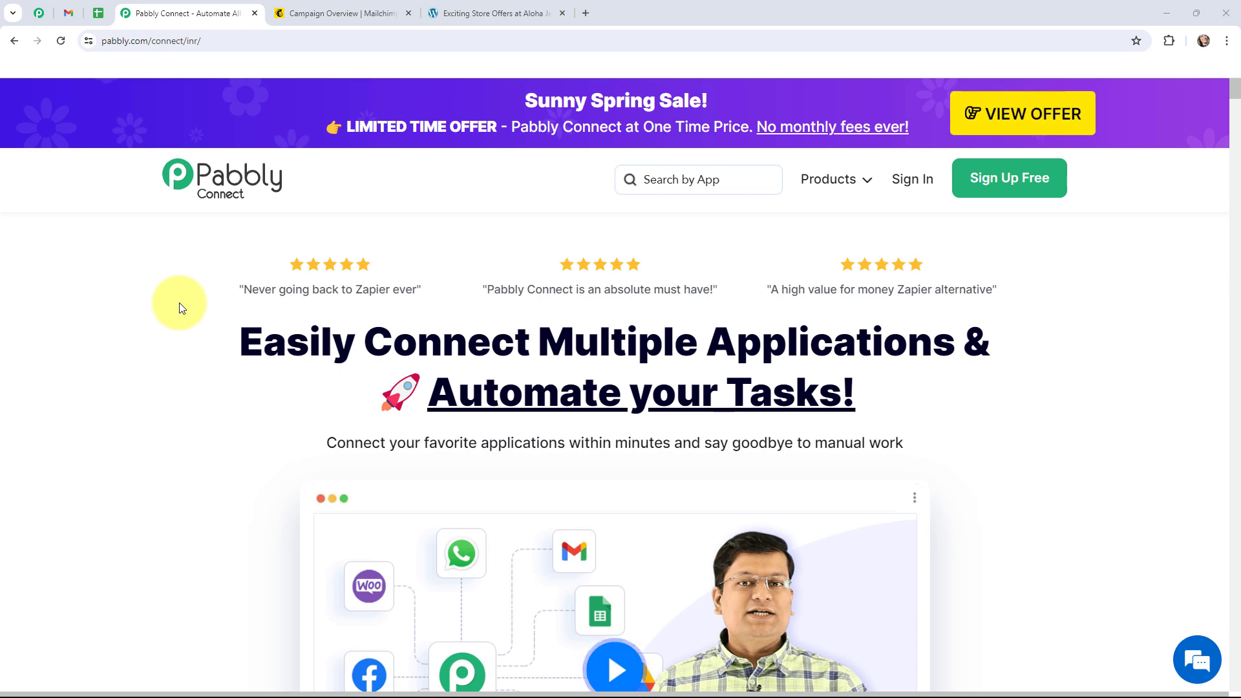
Step: Review the "Exciting Store Offers at Aloha Jewels!" campaign in Mailchimp, the matching WordPress post and the campaign page it links to
left_click(285, 19)
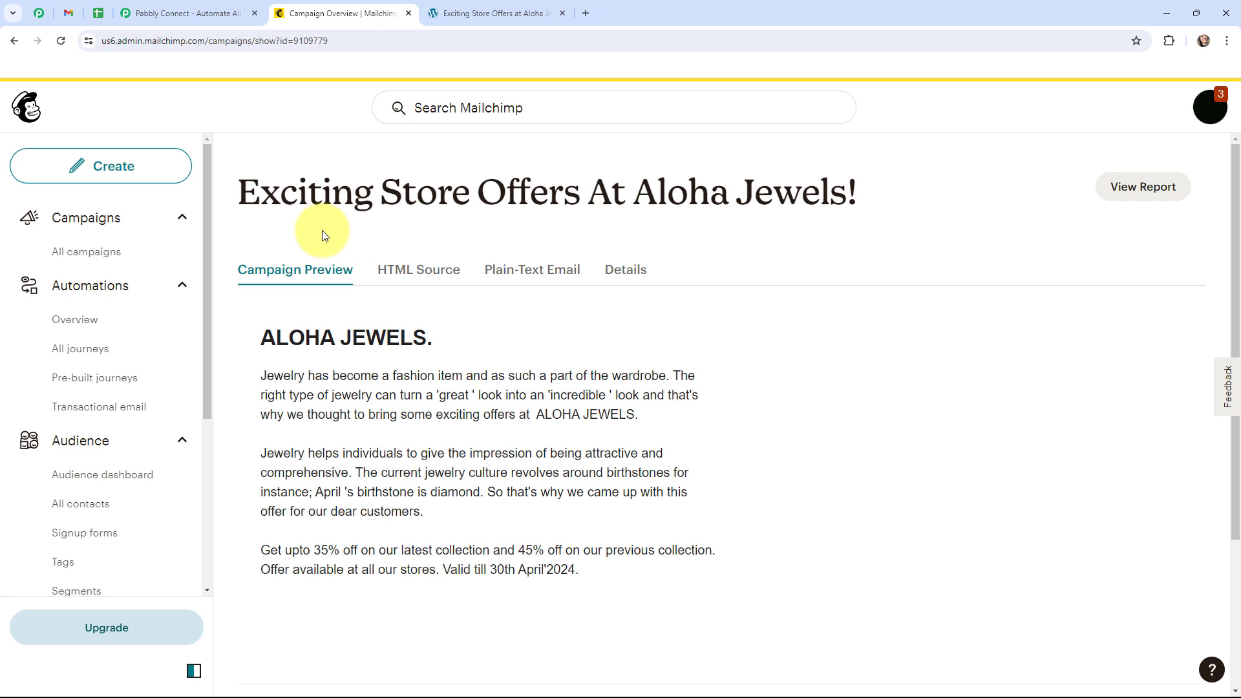
left_click(486, 13)
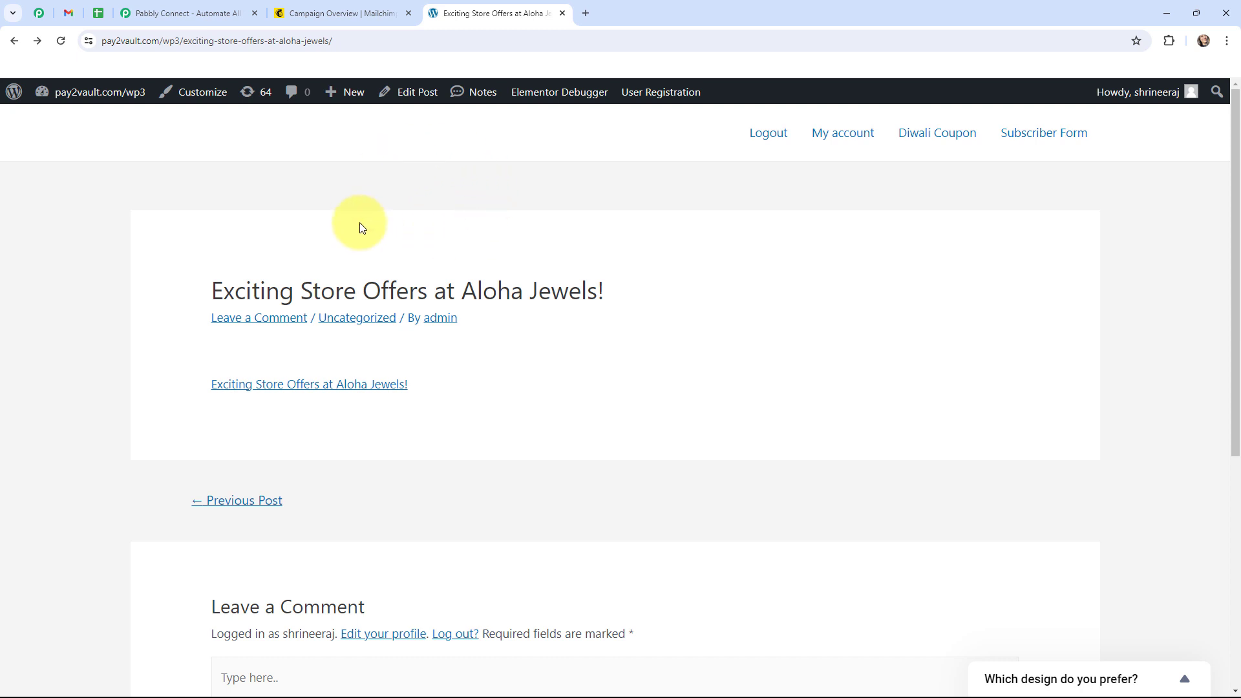
left_click(301, 385)
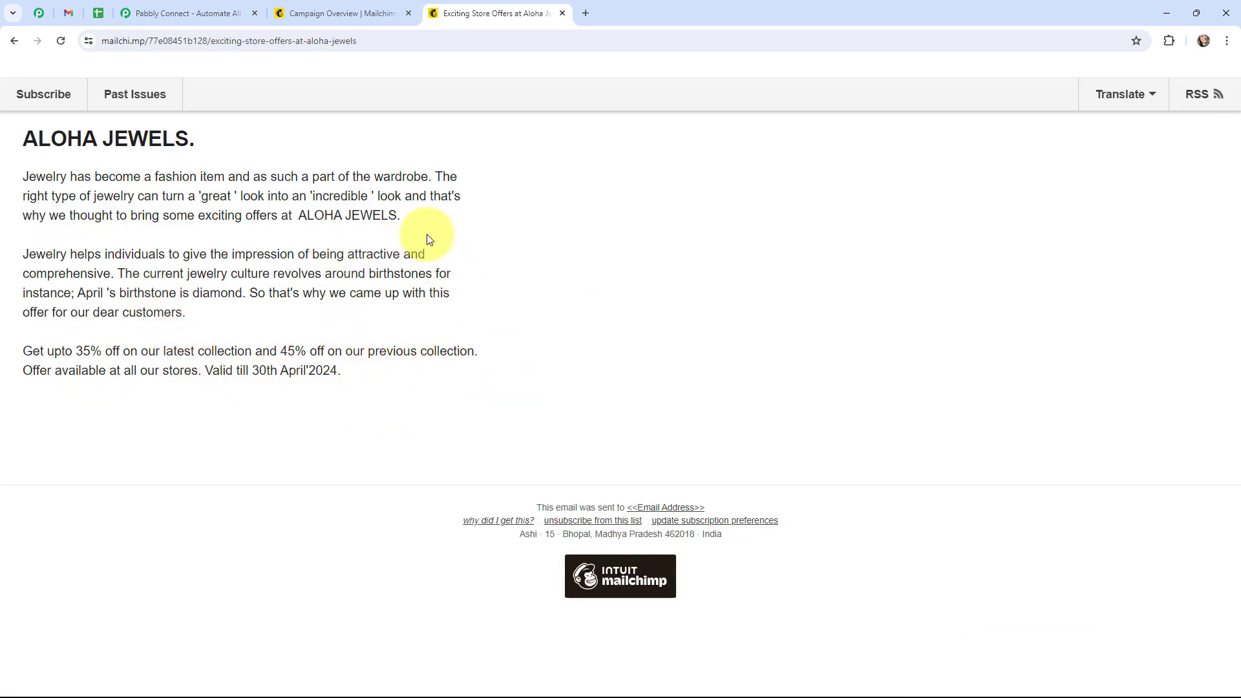
left_click(325, 7)
Step: Return to the Pabbly site, sign in and access the Pabbly Connect app
left_click(171, 10)
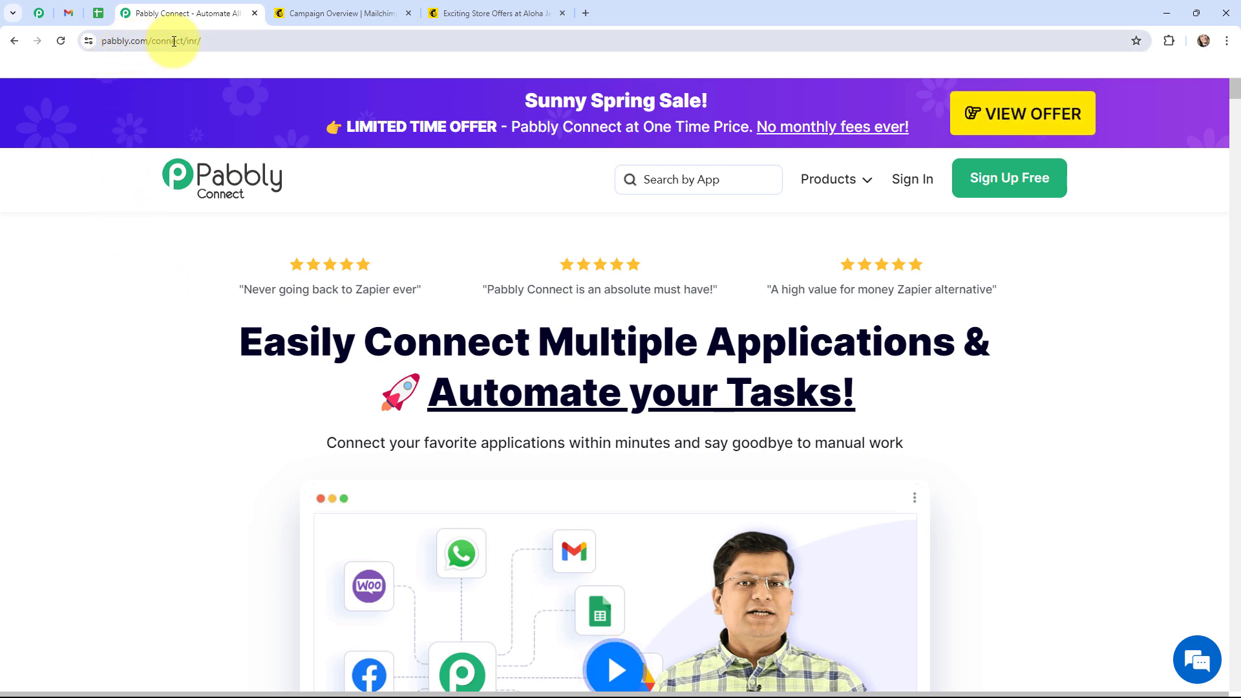
left_click(911, 181)
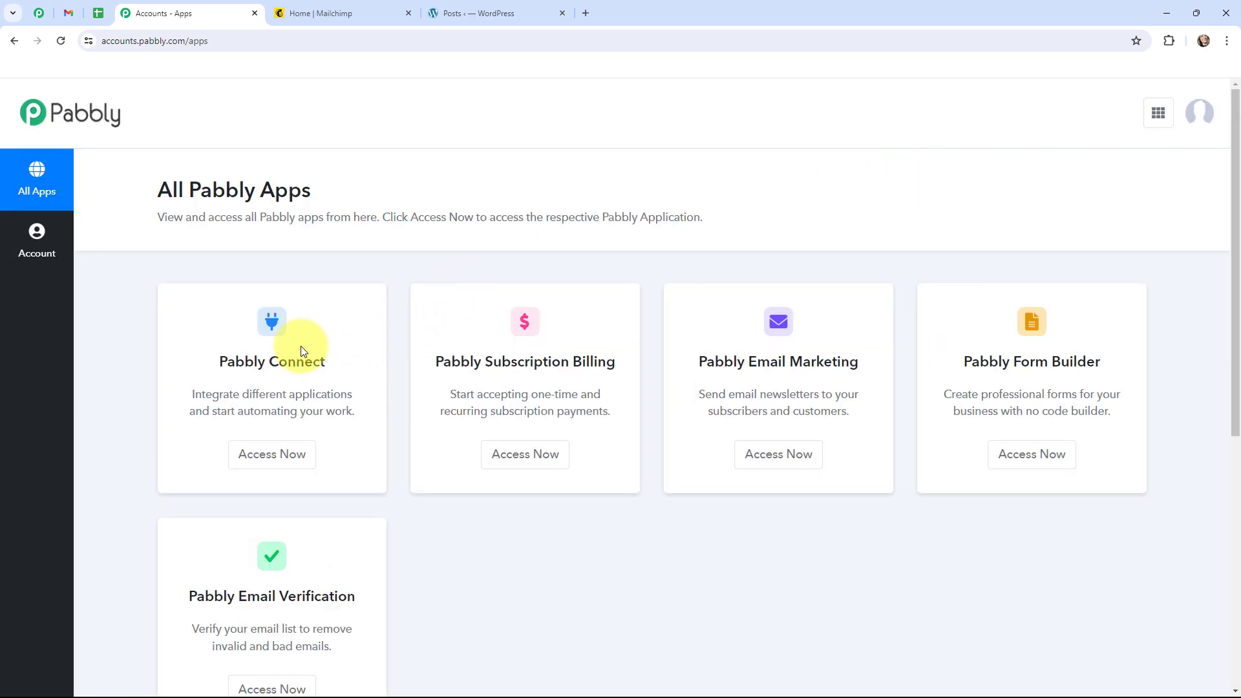
left_click(275, 460)
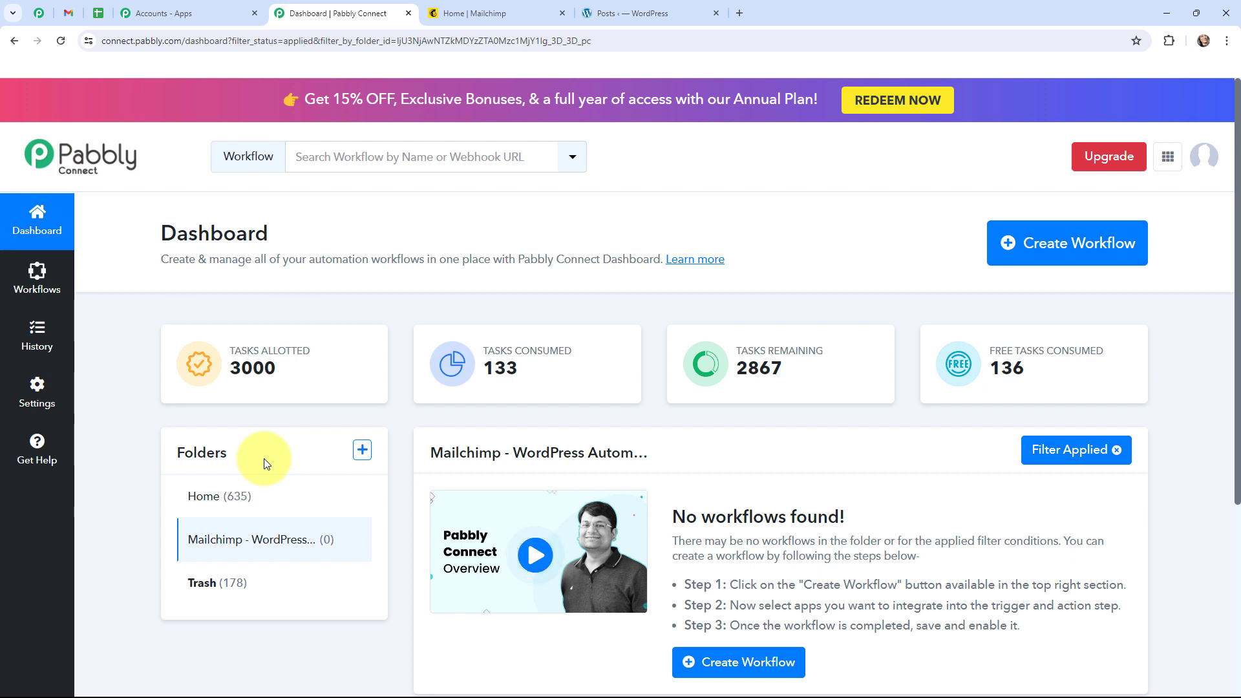
Step: Create a workflow named "Create WordPress Post from Mailchimp Campaign" in the Mailchimp - WordPress Automation folder
left_click(1058, 252)
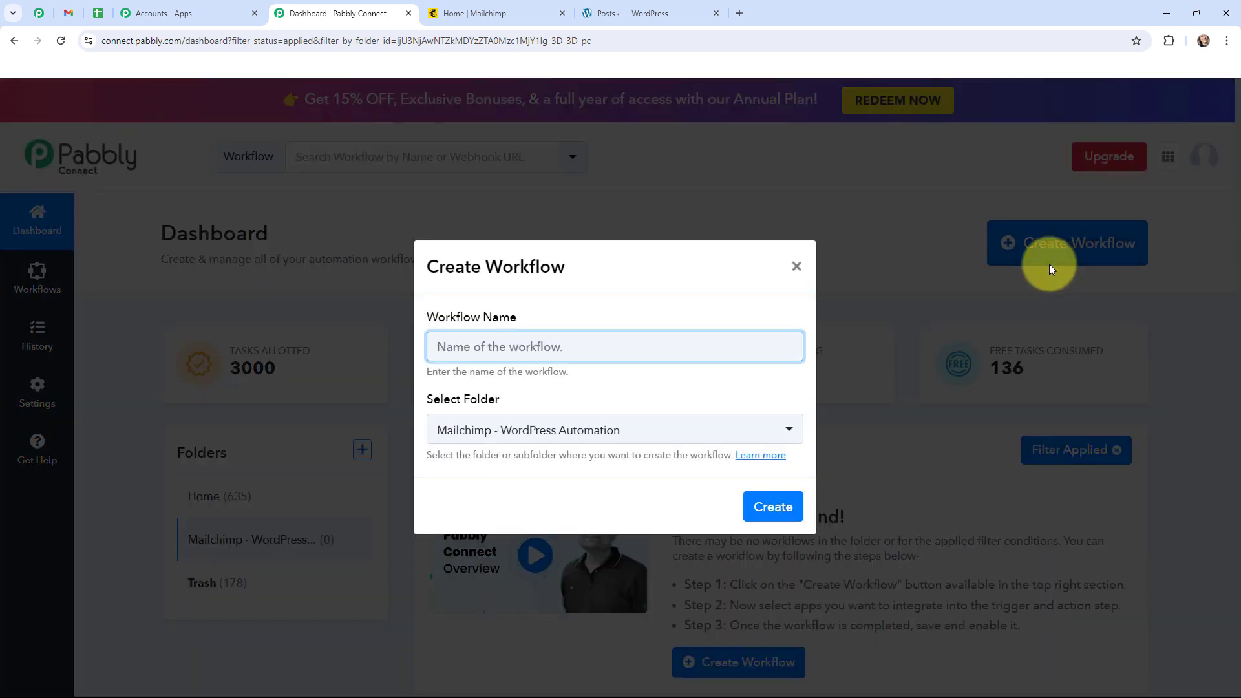
type("Create WordPress Post from Mailchimp Campaign")
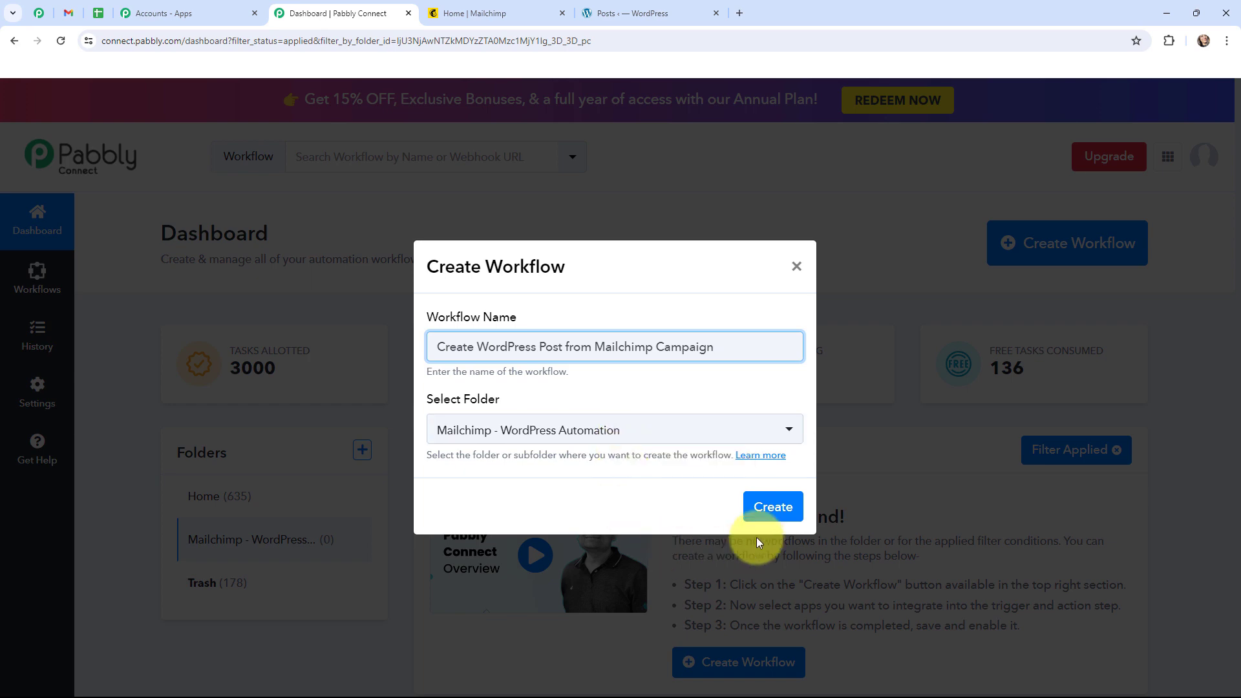
left_click(771, 507)
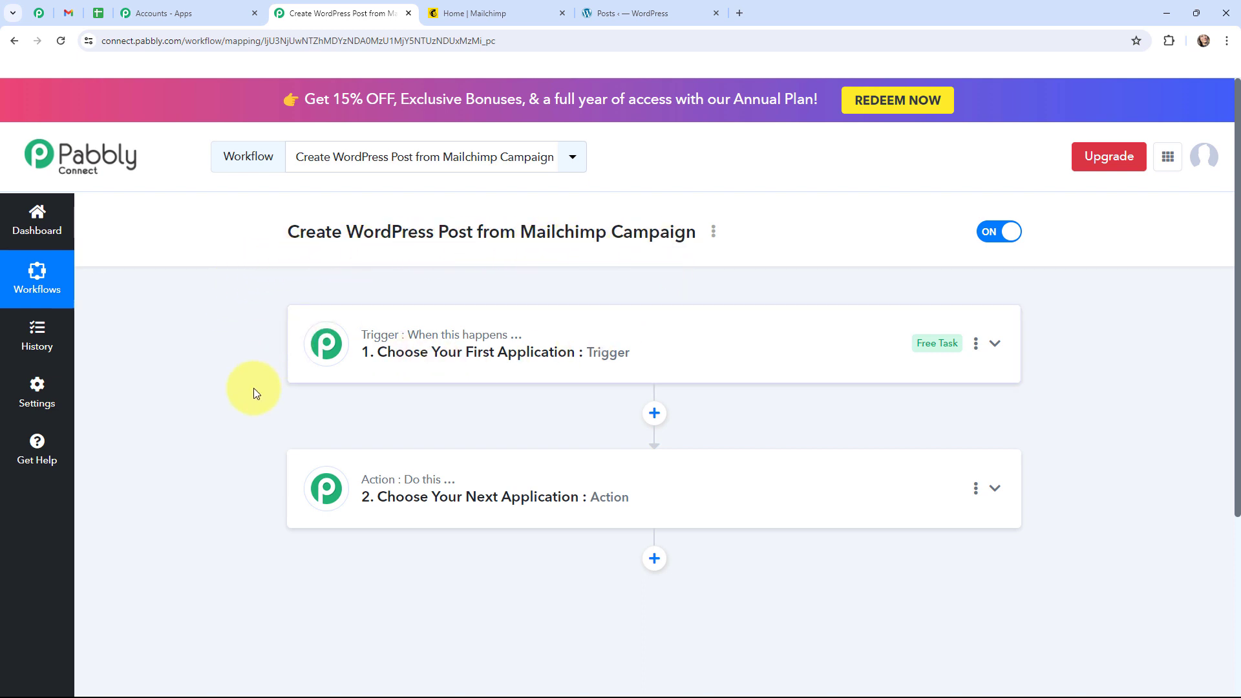
Step: Set the workflow's trigger to the Mailchimp app with the New Campaign event
left_click(328, 343)
left_click(382, 436)
type("M")
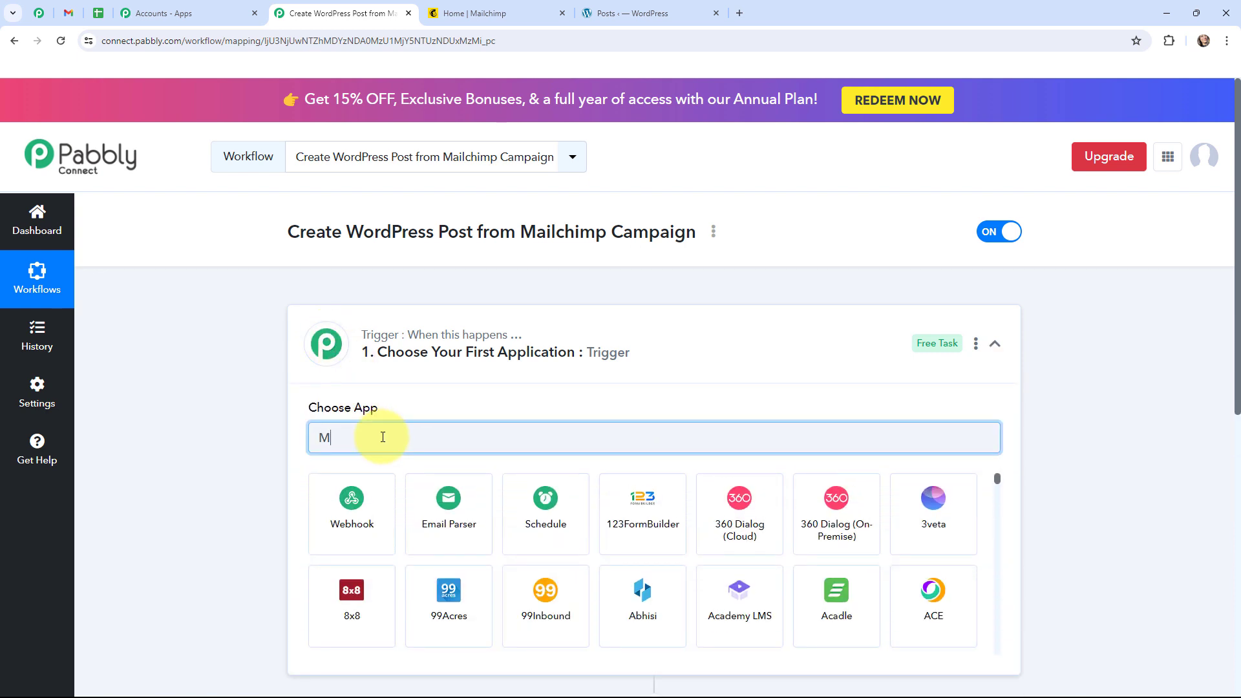
type("AILCHIMP")
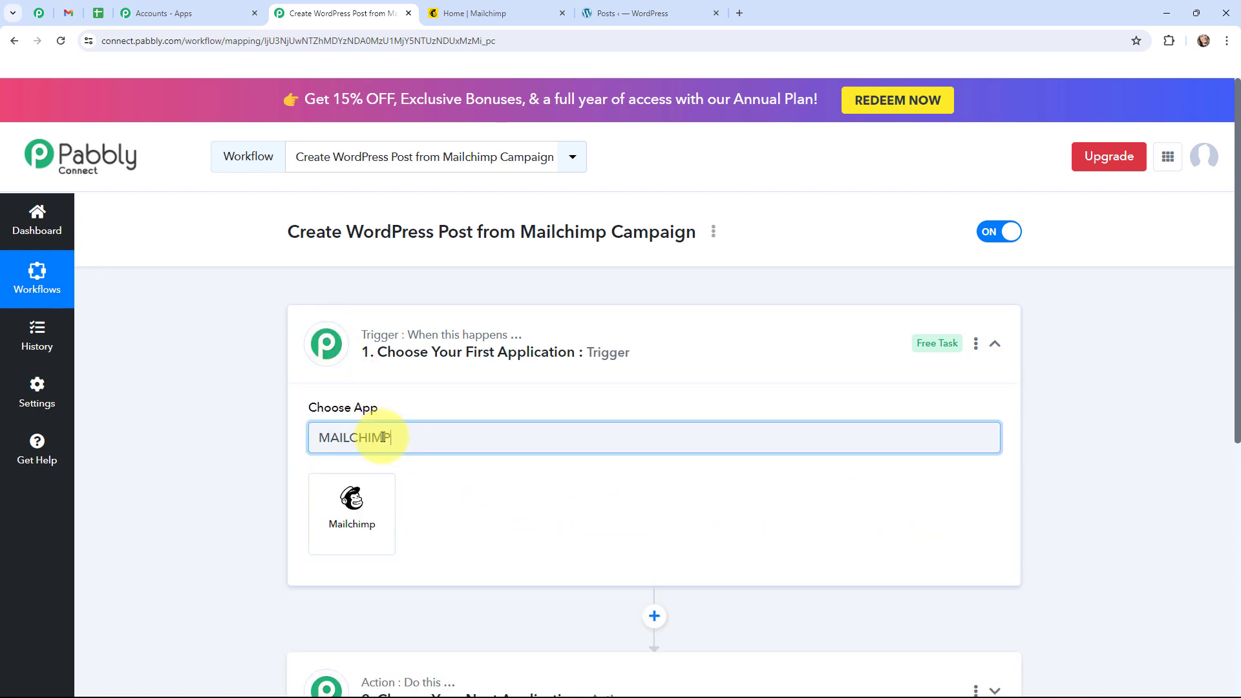
left_click(365, 497)
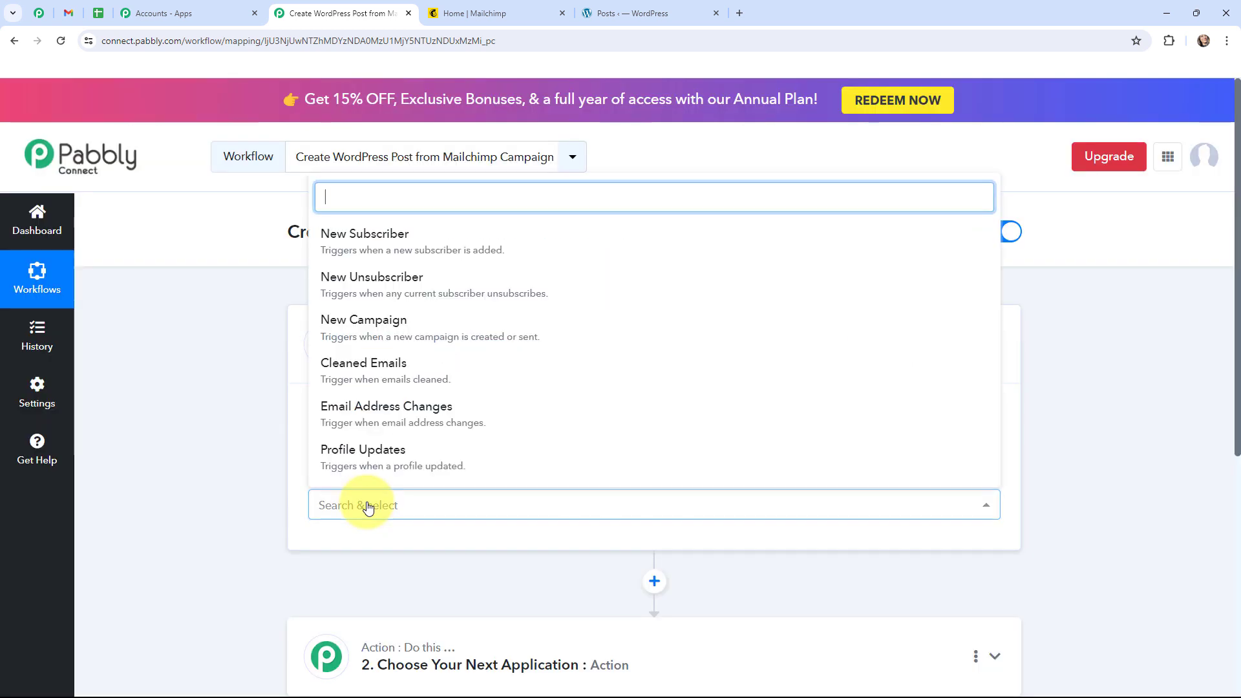
left_click(433, 325)
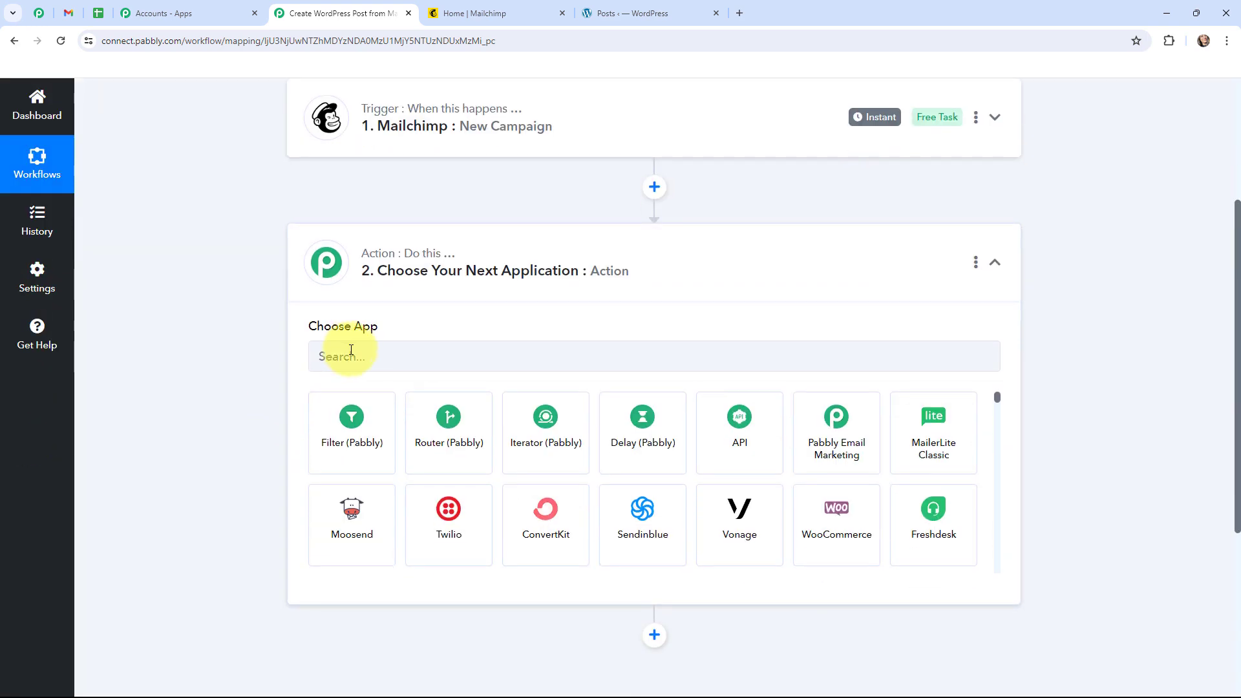
Step: Set the workflow's action to the WordPress app with the Create a Post event and collapse the action
left_click(349, 353)
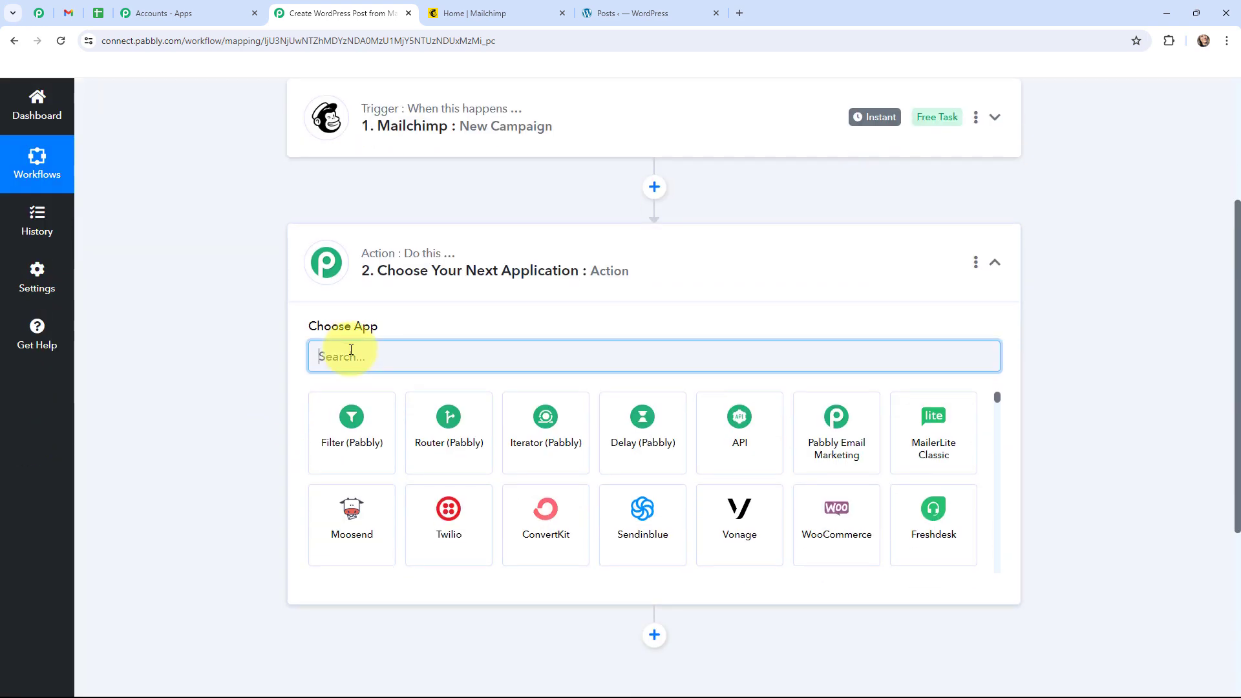
type("WORD")
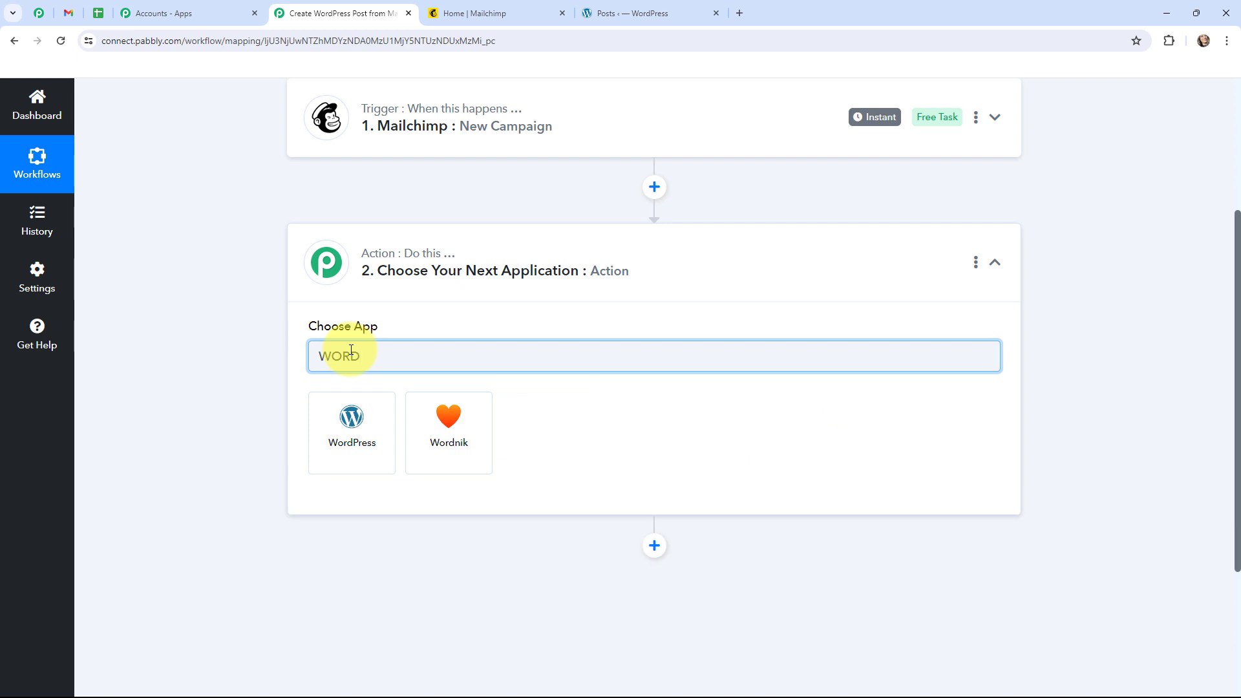
left_click(353, 414)
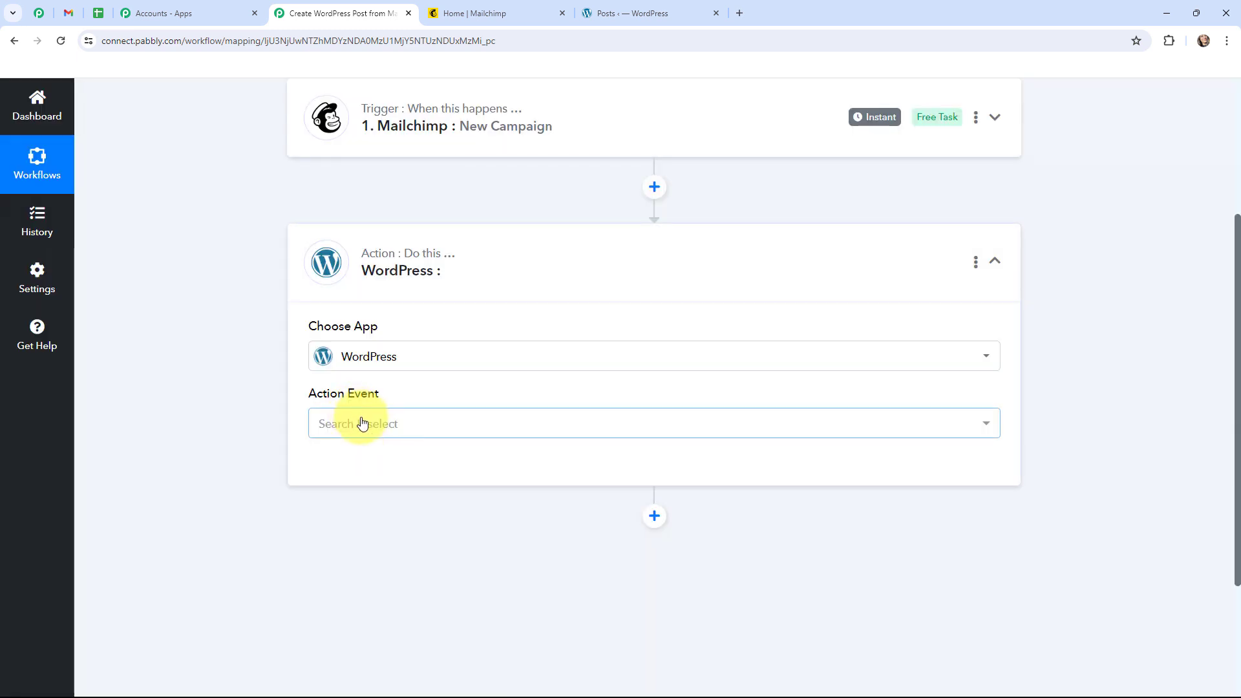
left_click(355, 416)
left_click(354, 204)
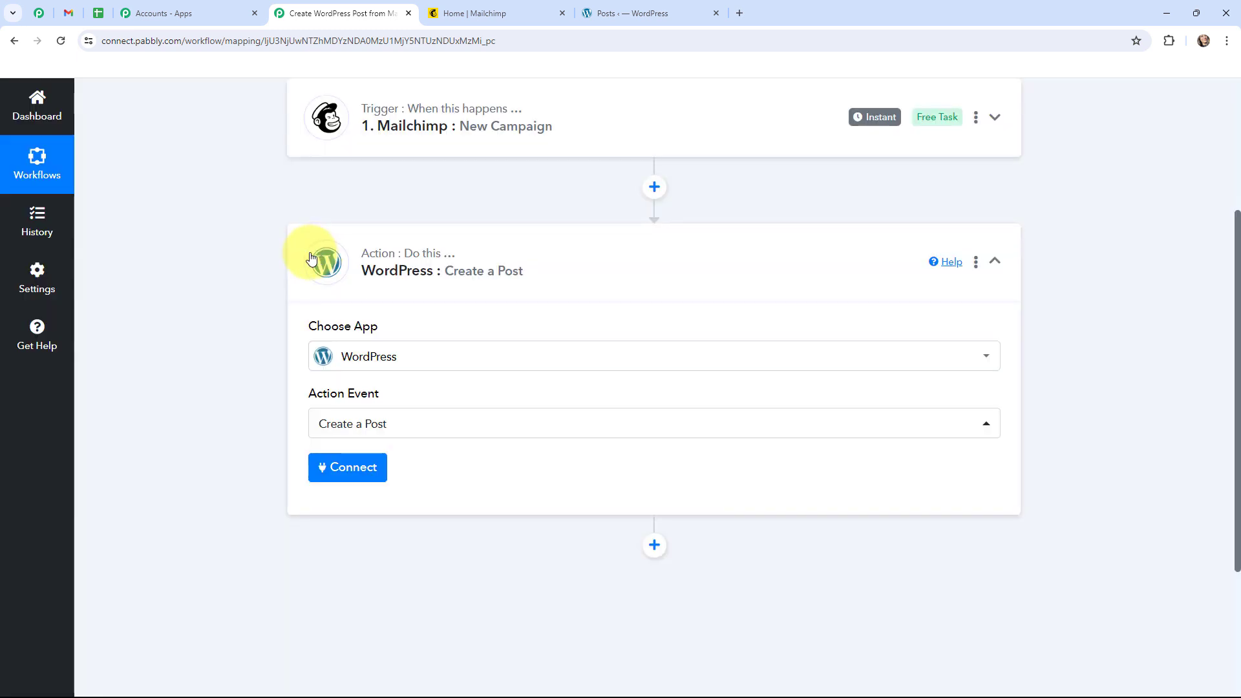
left_click(313, 257)
scroll(186, 367, "up", 4)
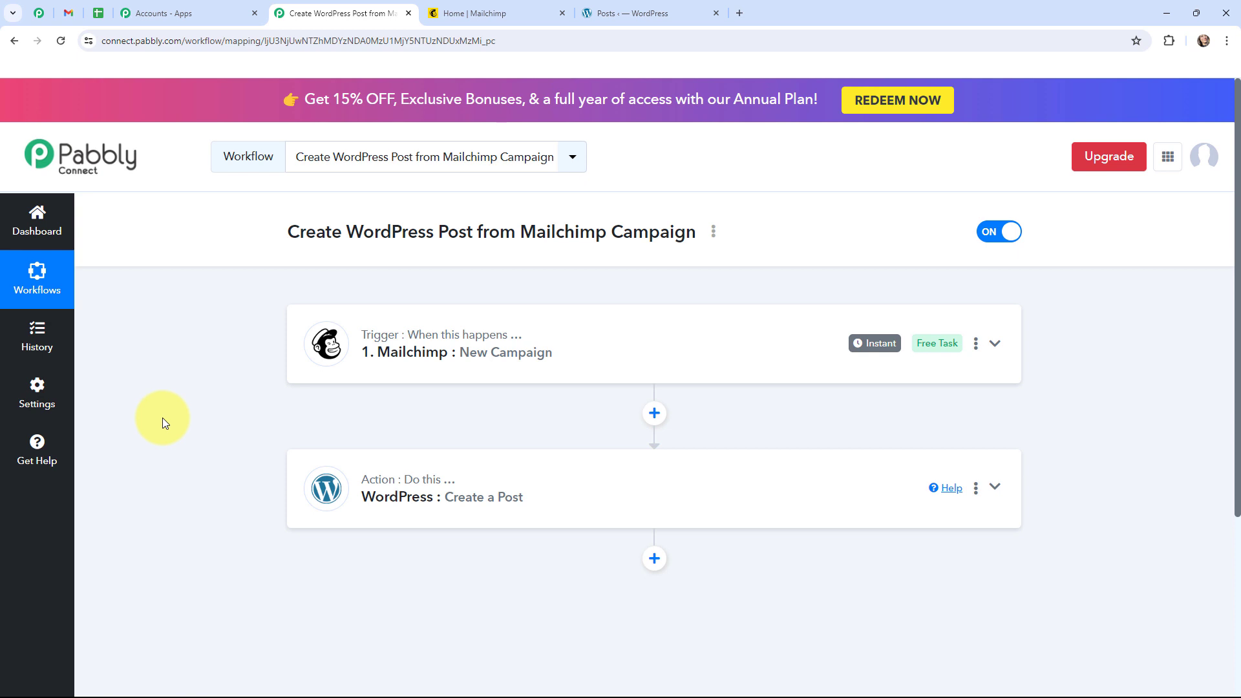
Step: Expand the Mailchimp trigger and read the webhook setup instructions
left_click(312, 329)
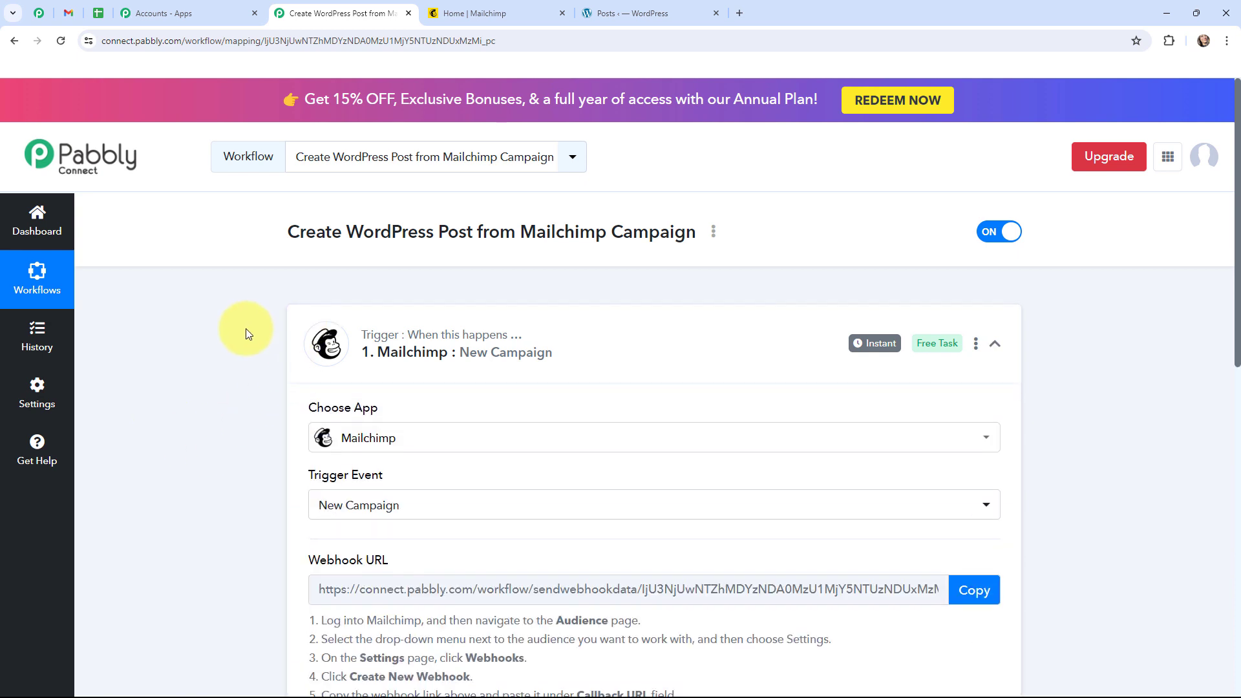
scroll(242, 337, "down", 3)
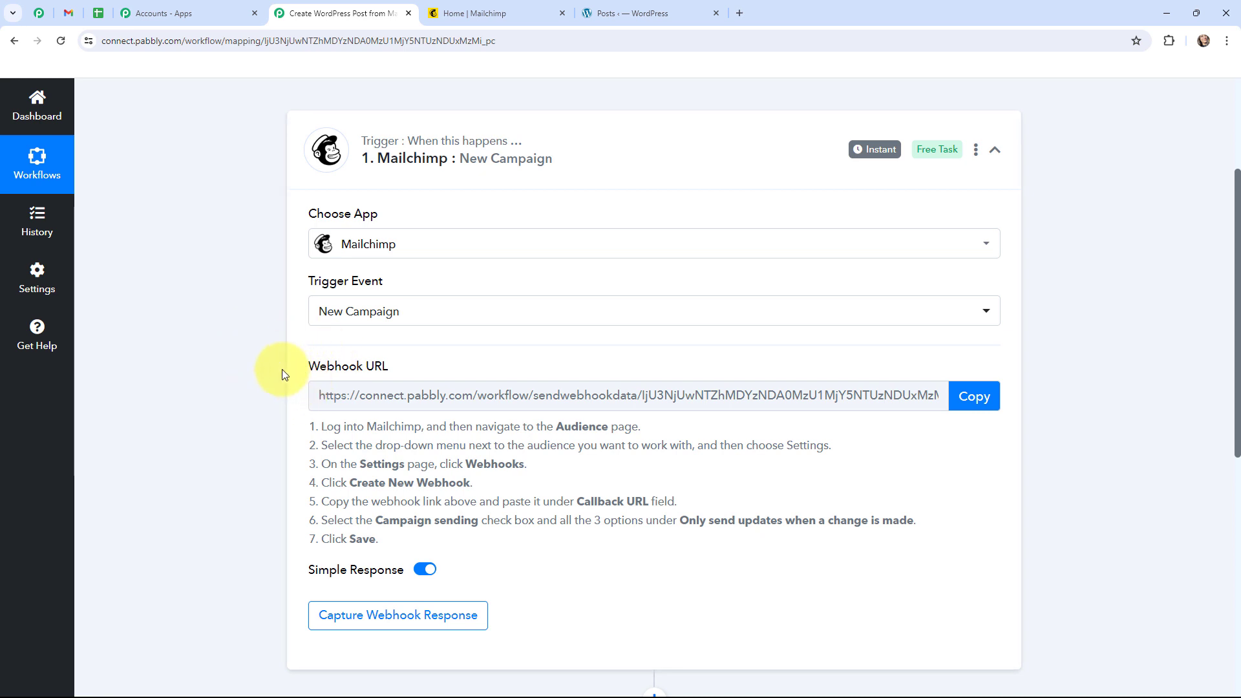
left_click_drag(309, 425, 378, 539)
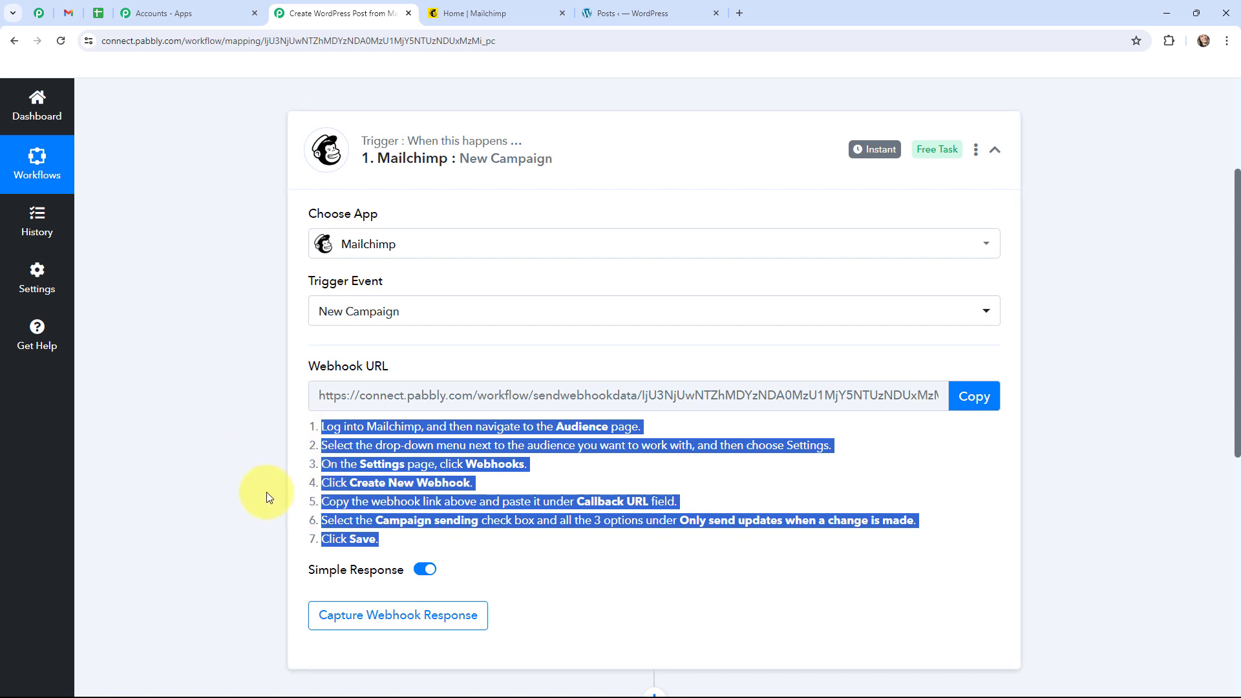
left_click(238, 454)
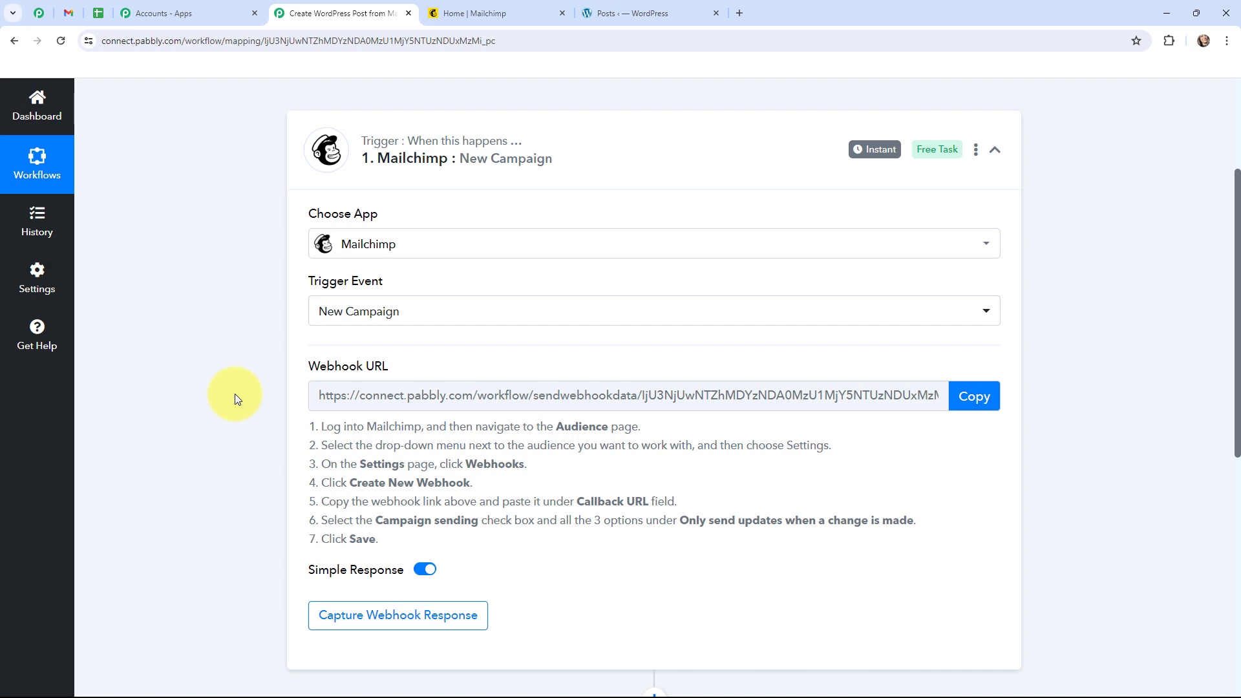
Step: Switch to Mailchimp and open the Webhooks settings of the PabblyConnect audience
key("ctrl+Tab")
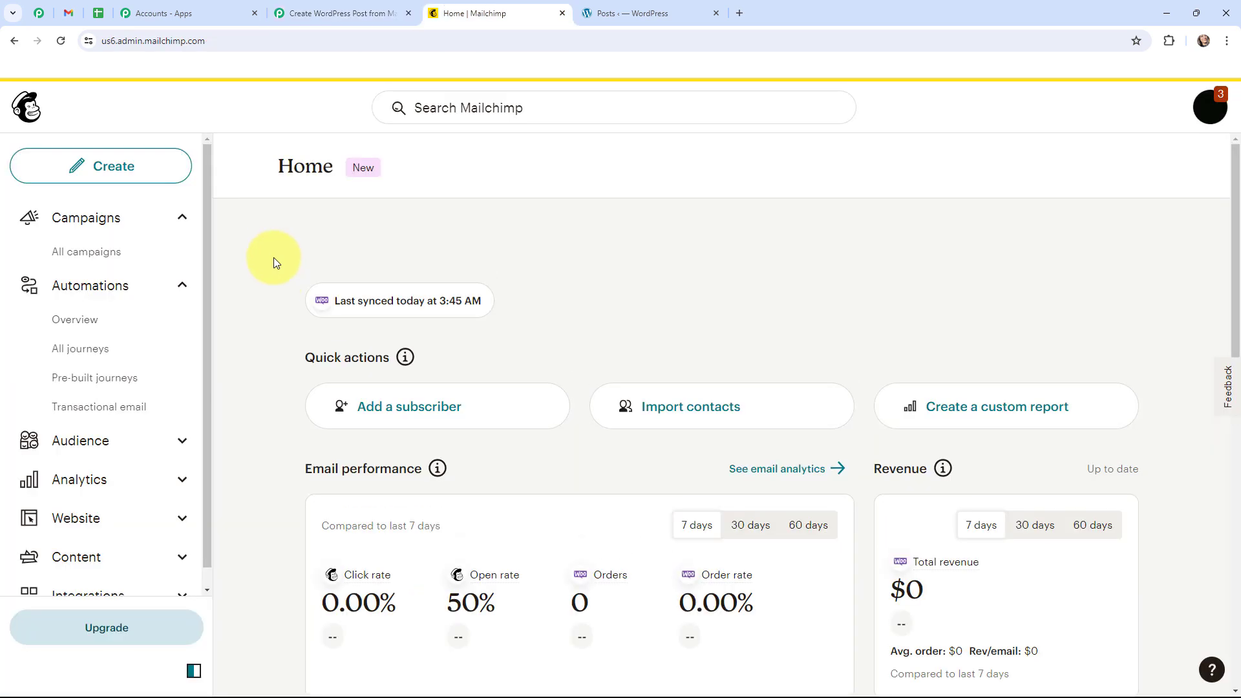
left_click(186, 431)
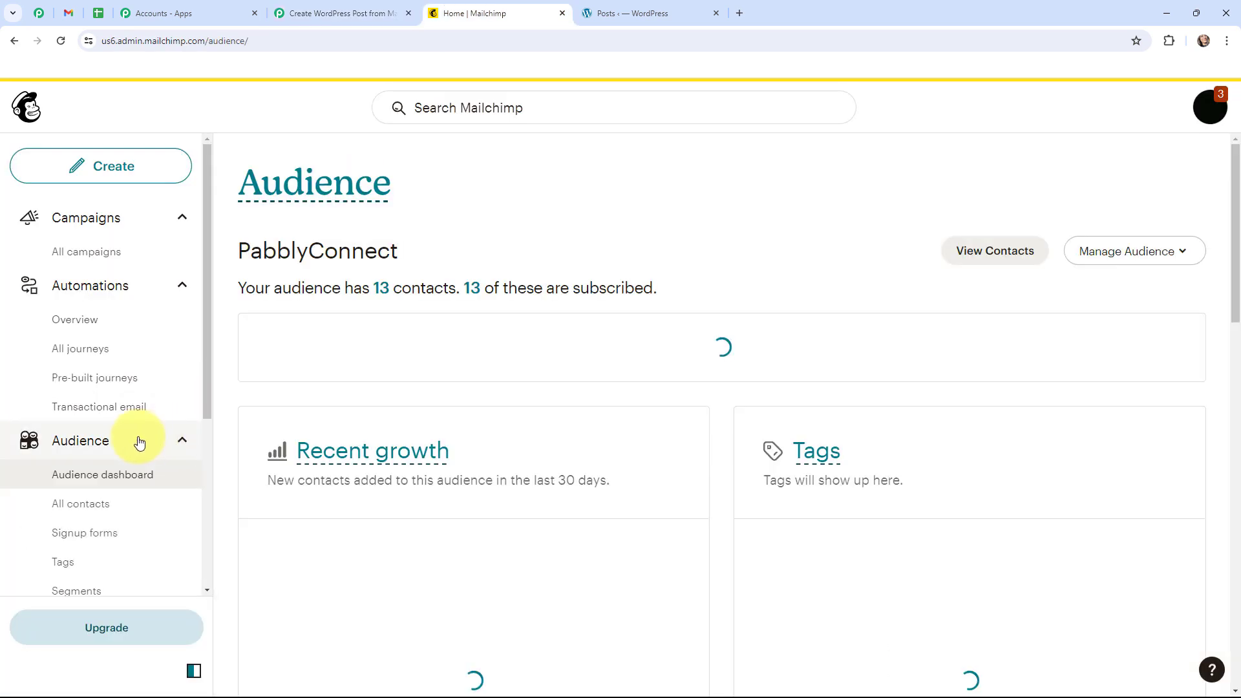
left_click(1135, 251)
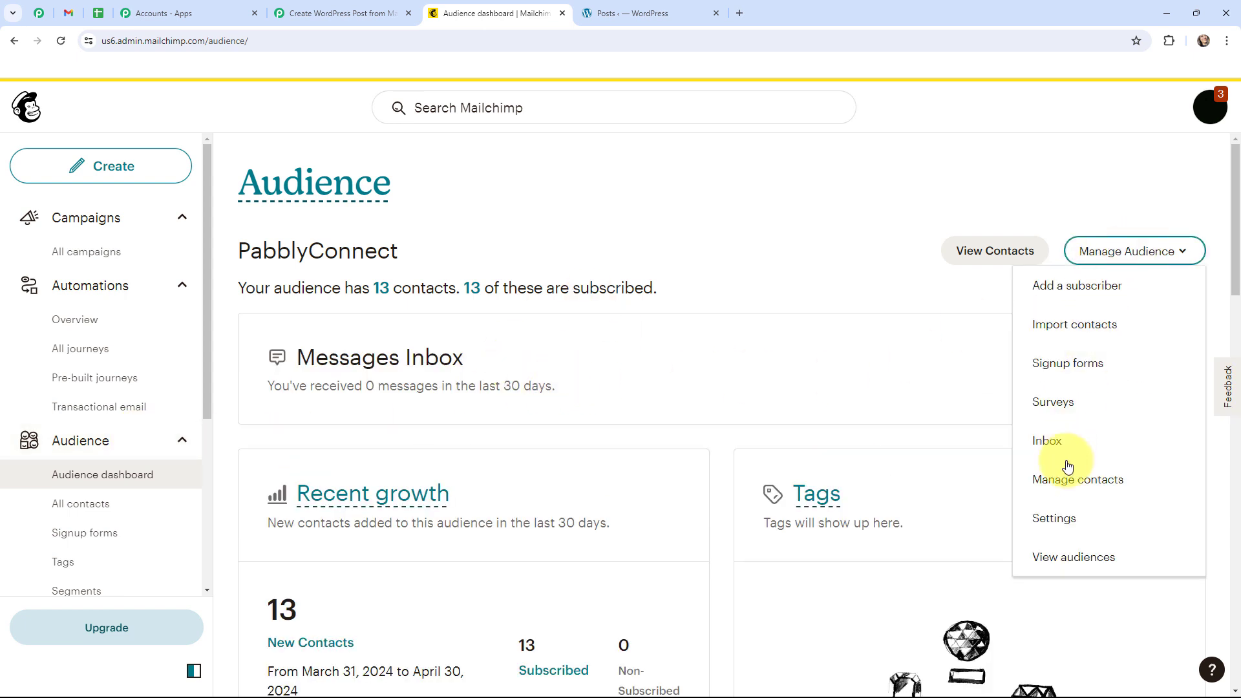
left_click(1054, 517)
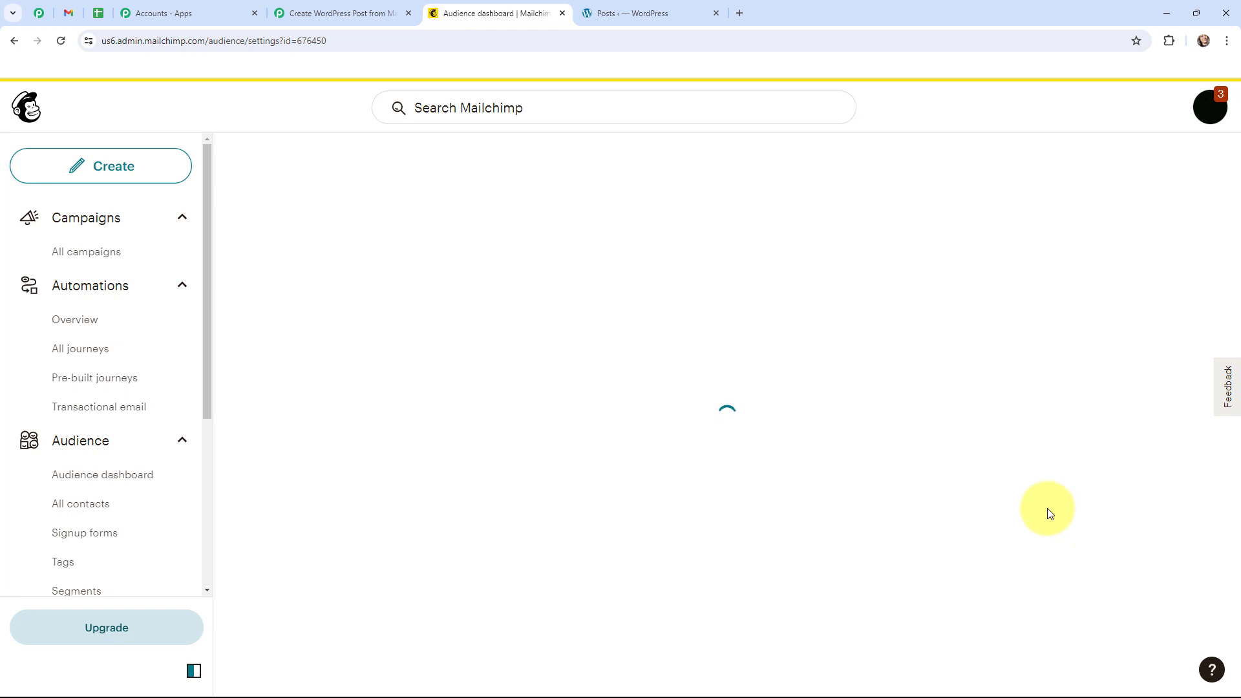
scroll(552, 344, "down", 2)
scroll(552, 345, "down", 7)
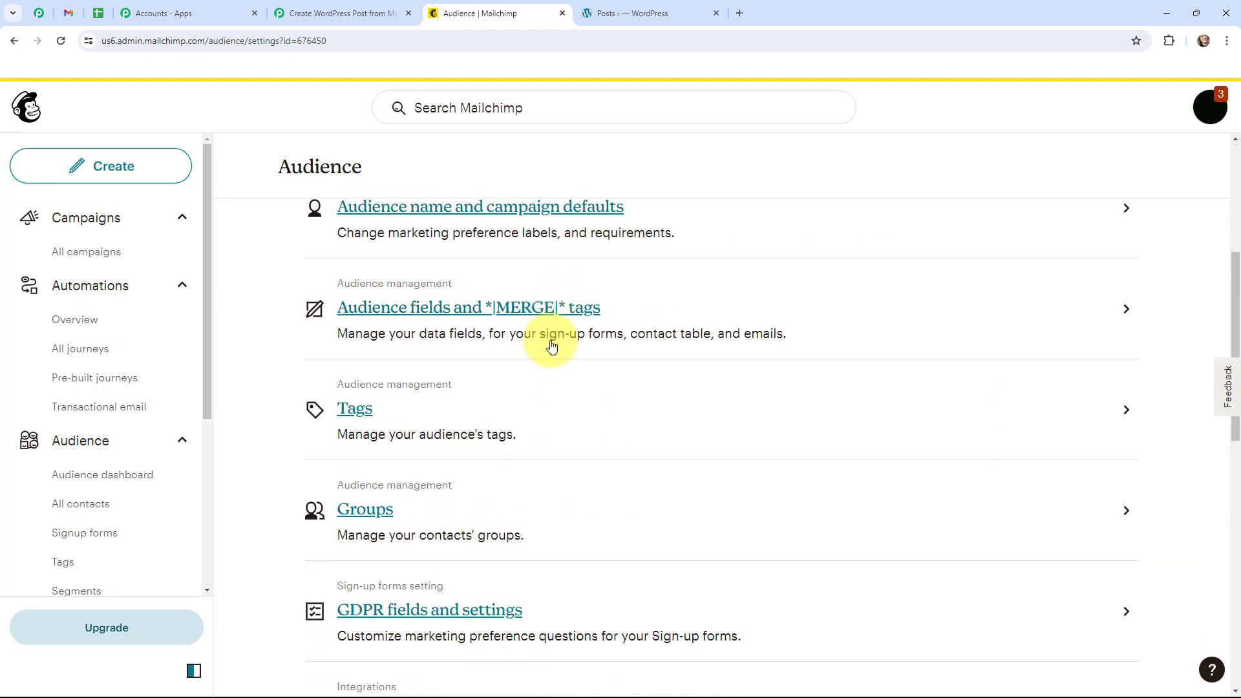
left_click(366, 389)
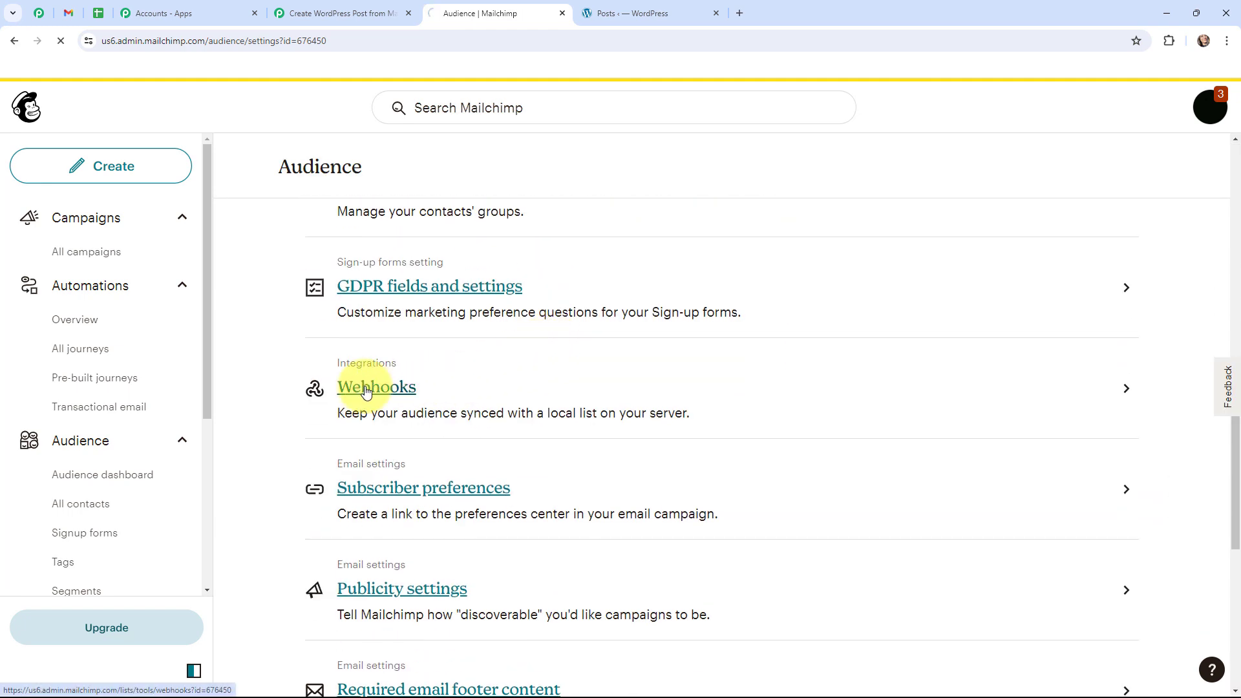
Step: Start a new Mailchimp webhook and use the webhook URL copied from the Pabbly Connect trigger as its callback URL
scroll(485, 378, "down", 5)
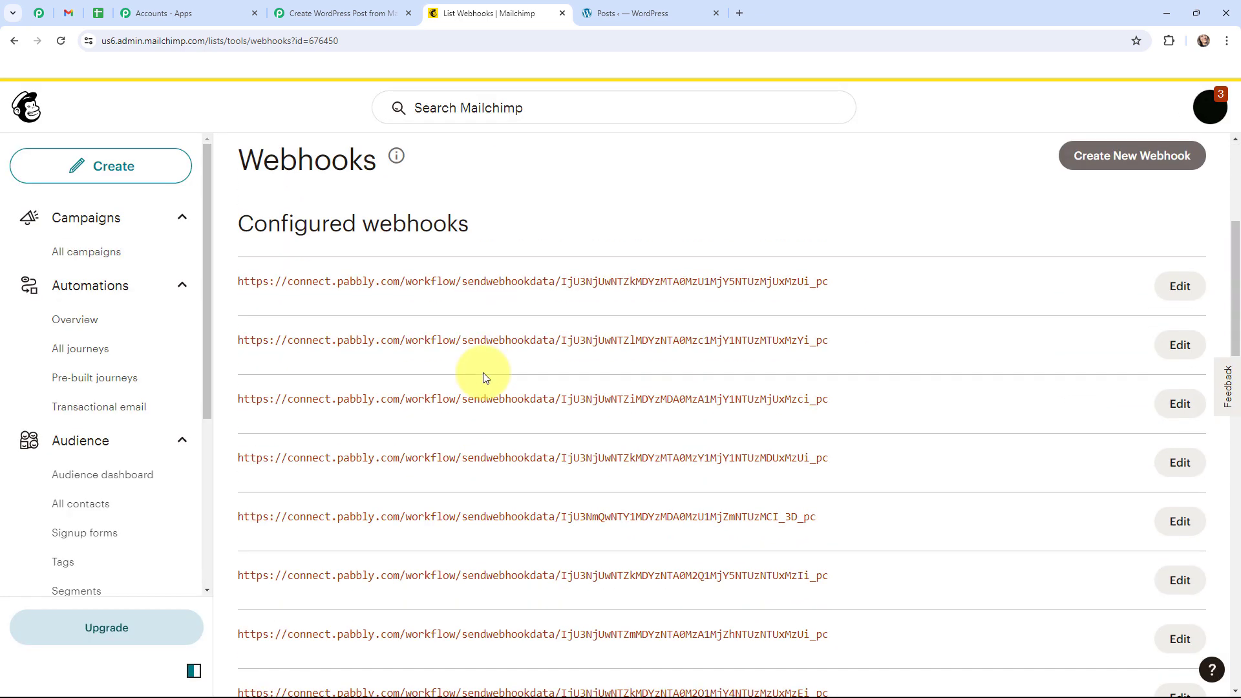
scroll(486, 377, "up", 2)
scroll(486, 378, "up", 3)
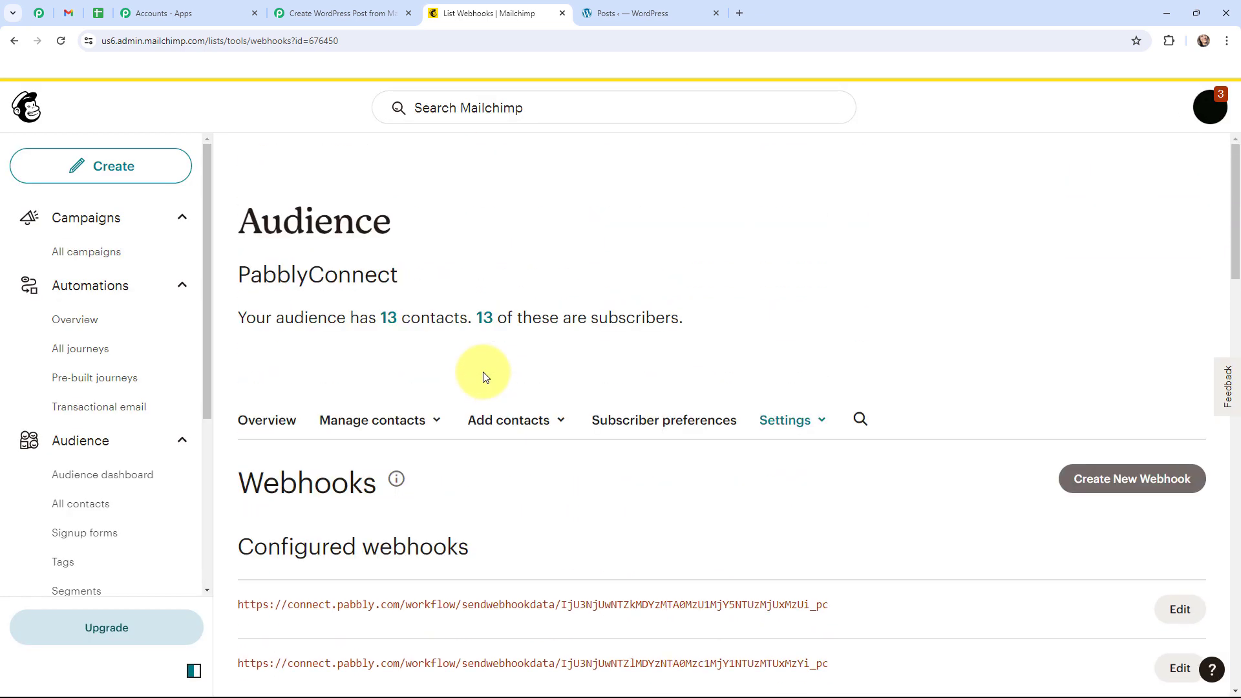
left_click(1106, 481)
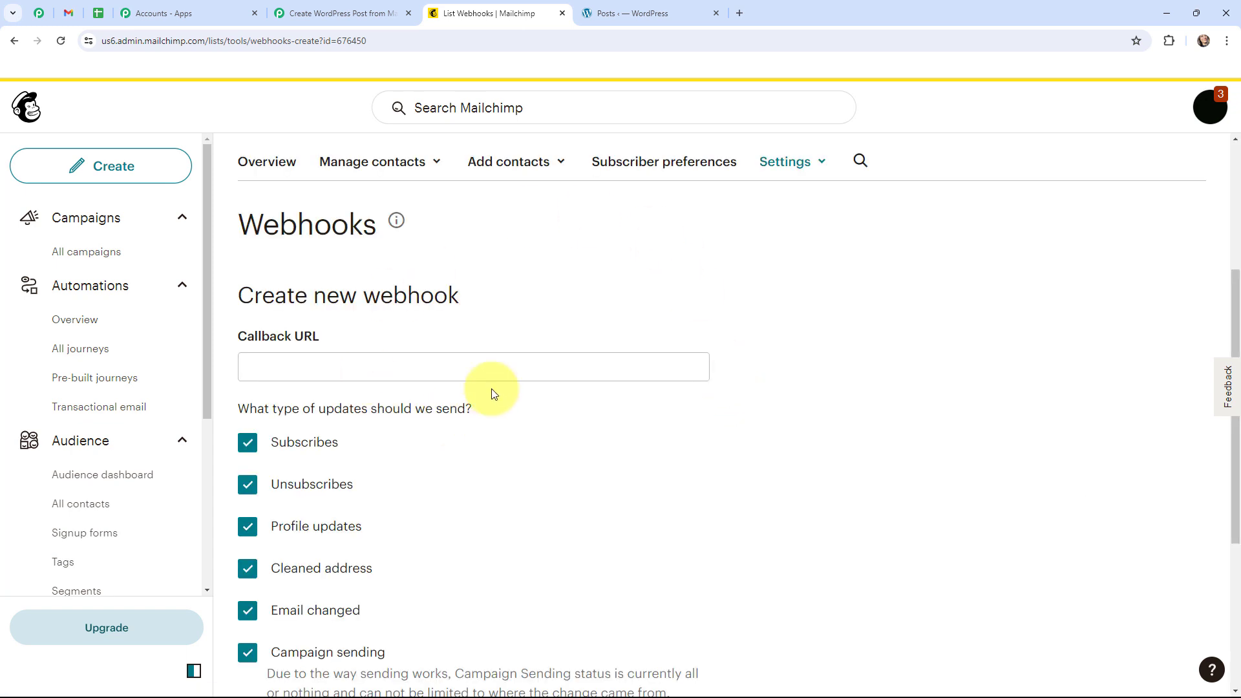
left_click(340, 13)
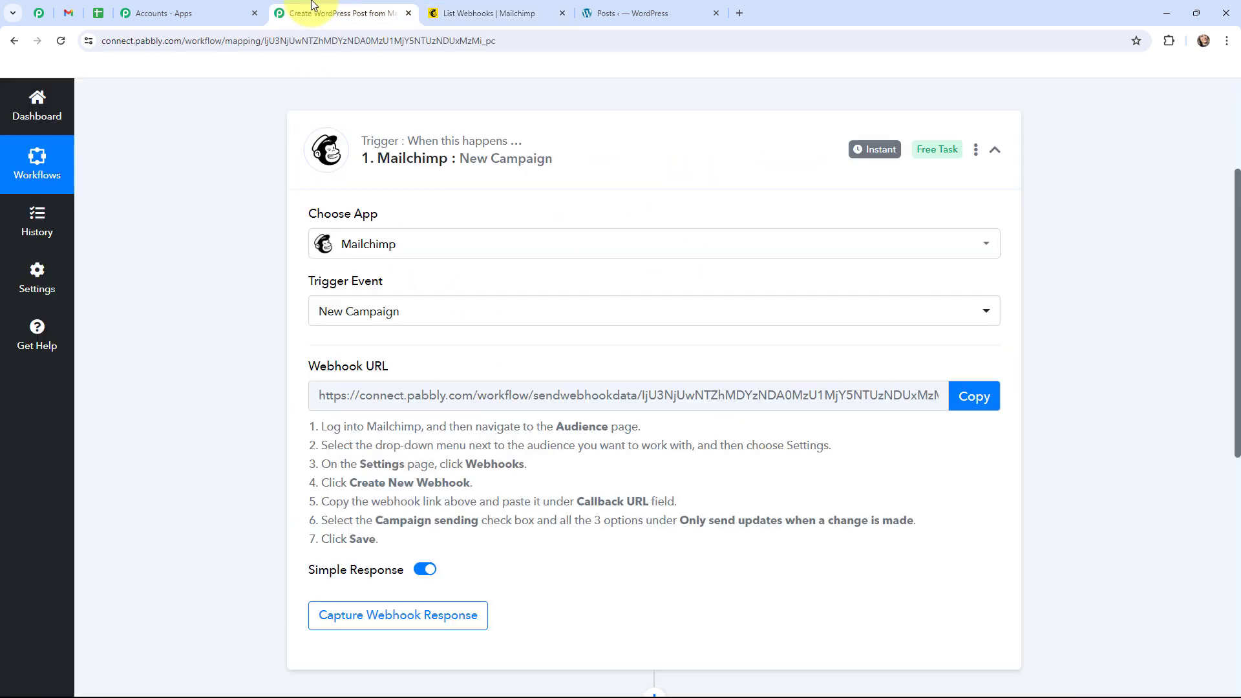
left_click(963, 394)
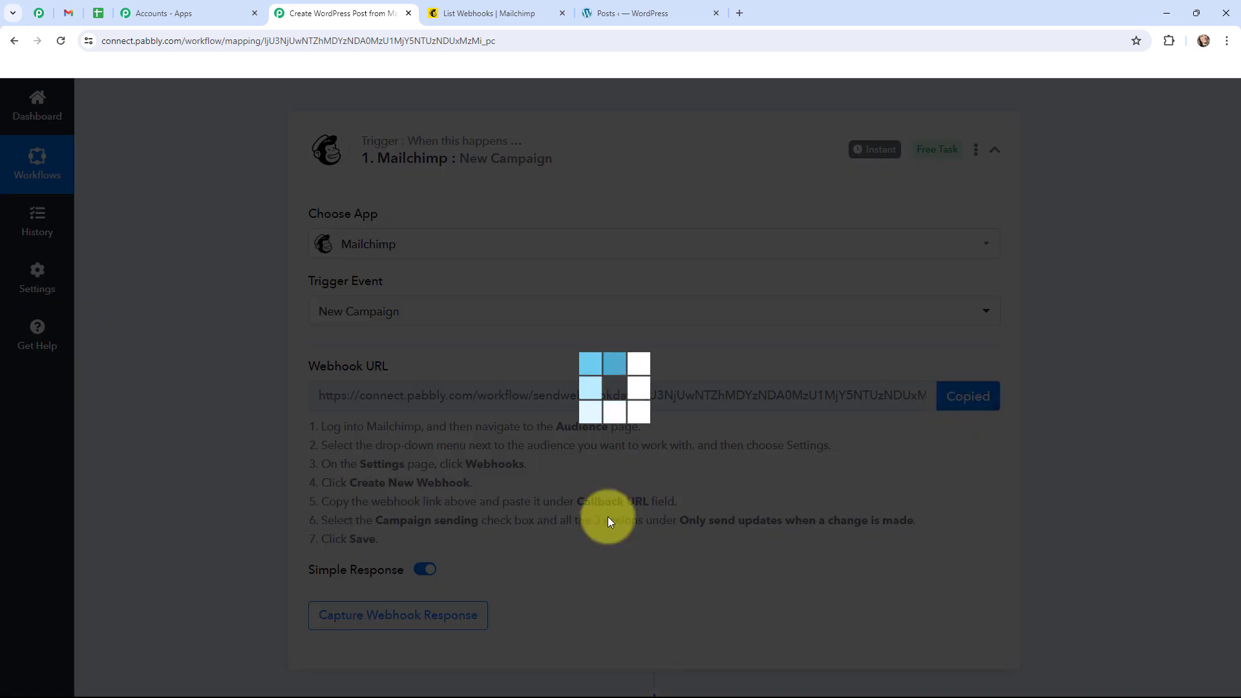
left_click(476, 11)
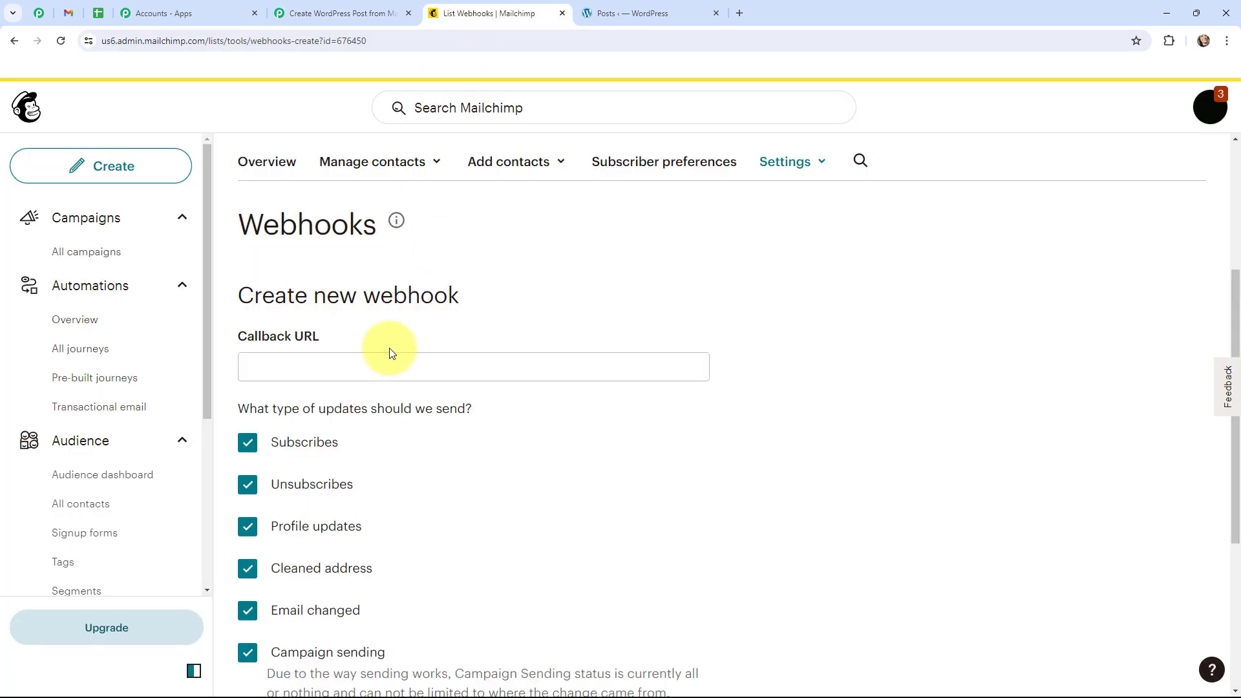
left_click(383, 362)
key("ctrl+v")
scroll(383, 364, "down", 2)
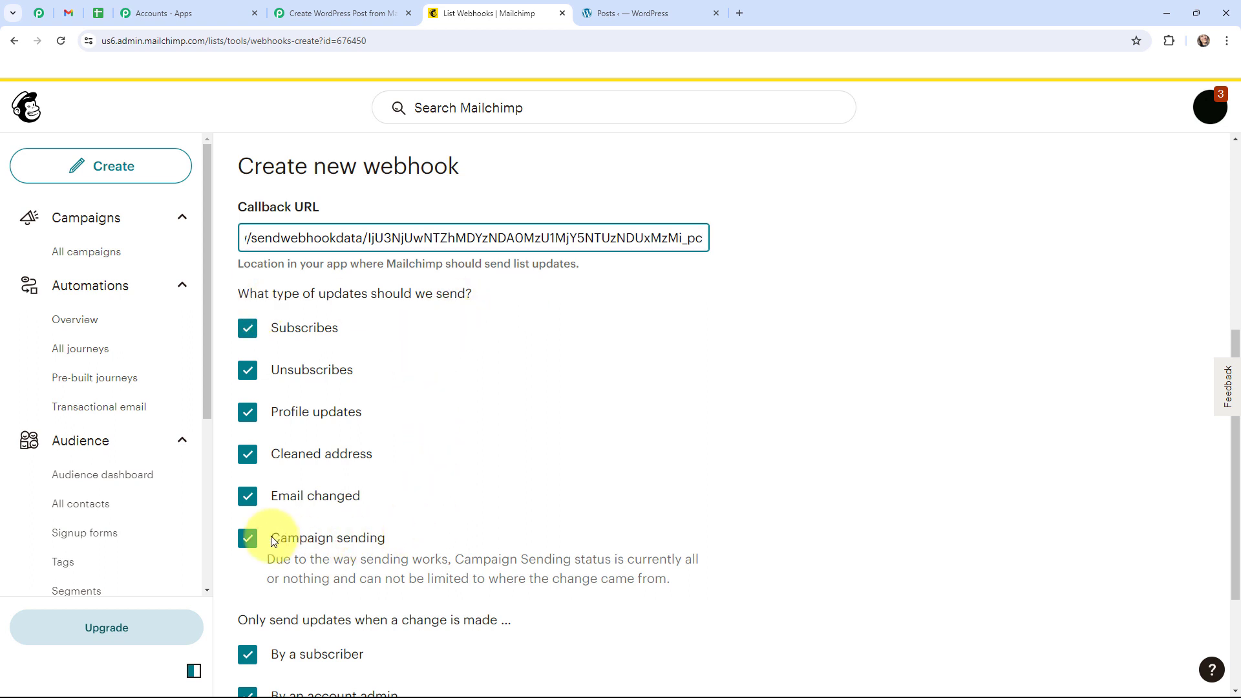
Step: Limit the new webhook to Campaign sending updates, keeping all three change sources enabled, and save it
left_click(251, 501)
left_click(248, 440)
left_click(248, 398)
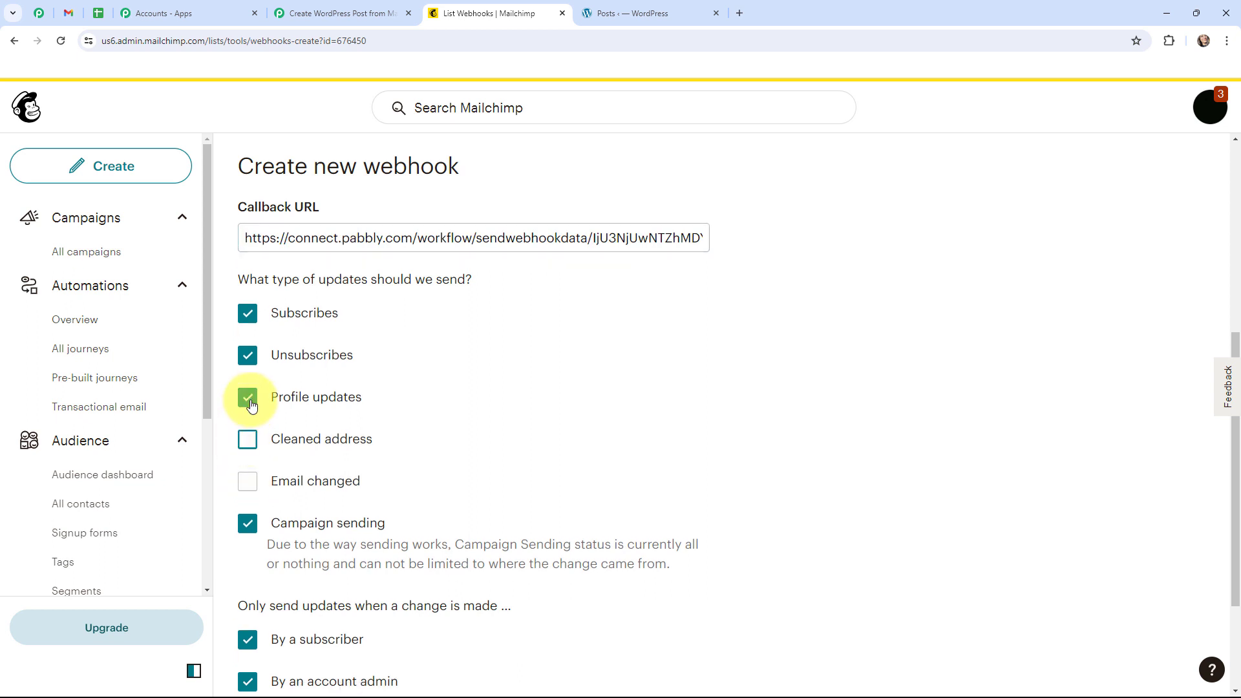
left_click(245, 361)
left_click(248, 314)
scroll(402, 387, "down", 3)
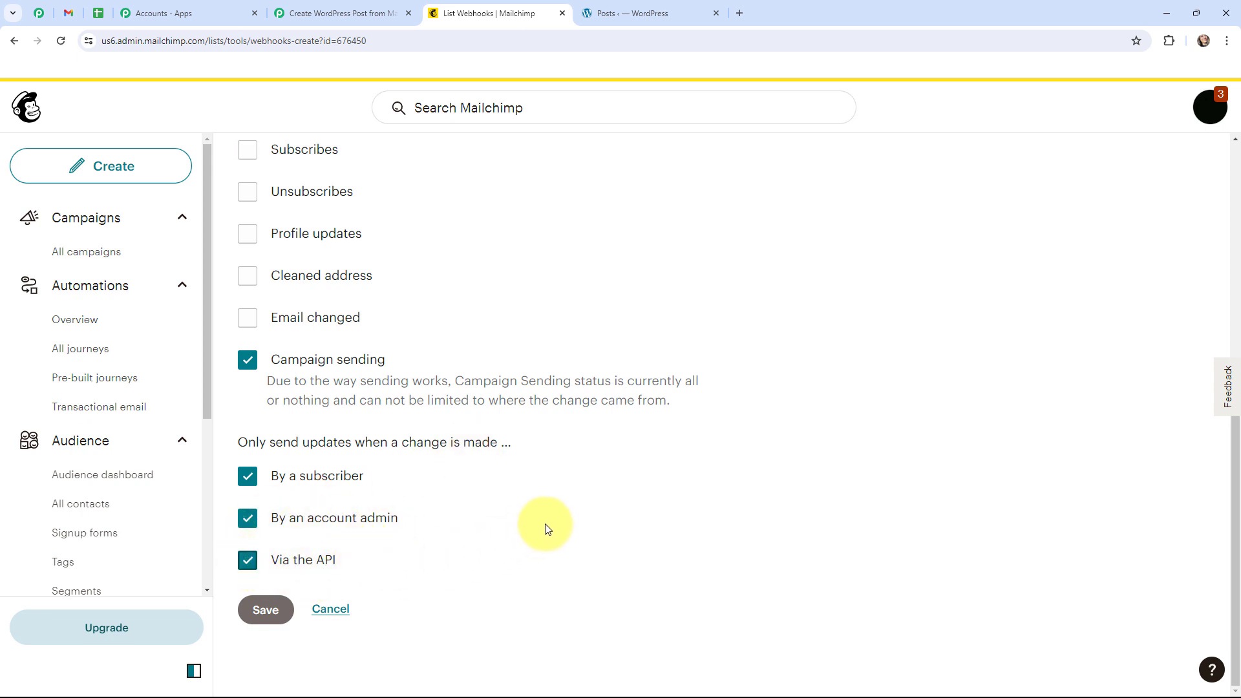
scroll(546, 529, "up", 2)
scroll(545, 524, "up", 3)
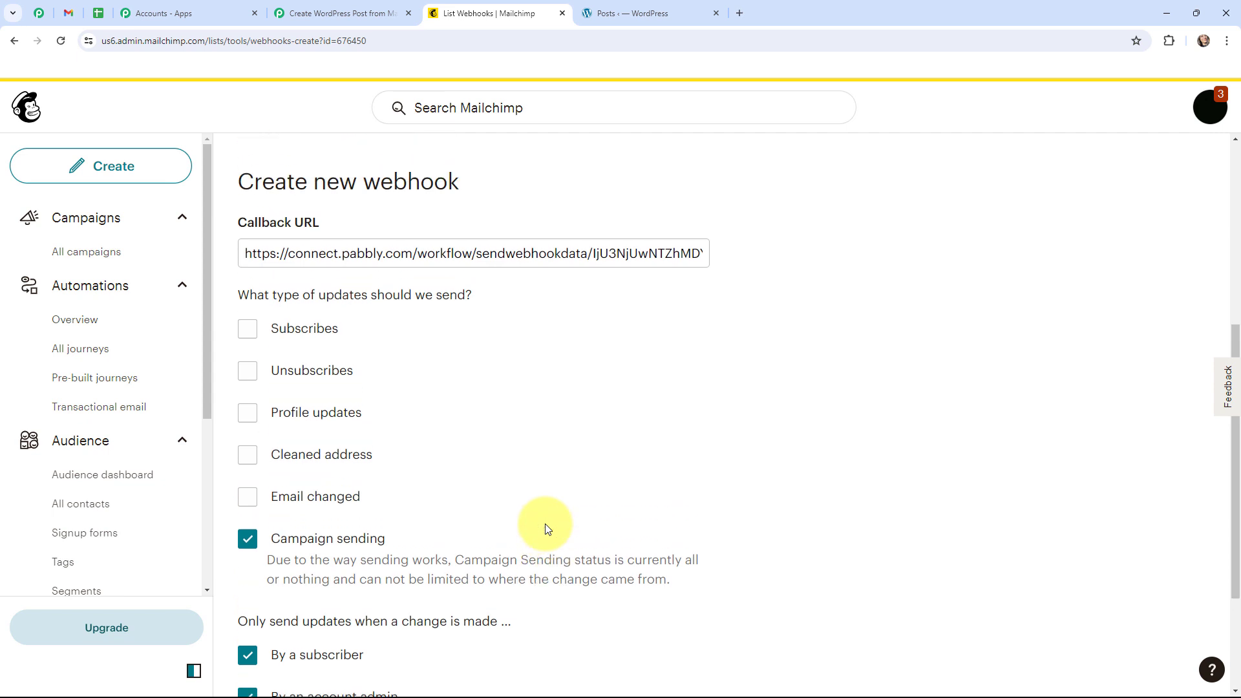
scroll(545, 523, "down", 5)
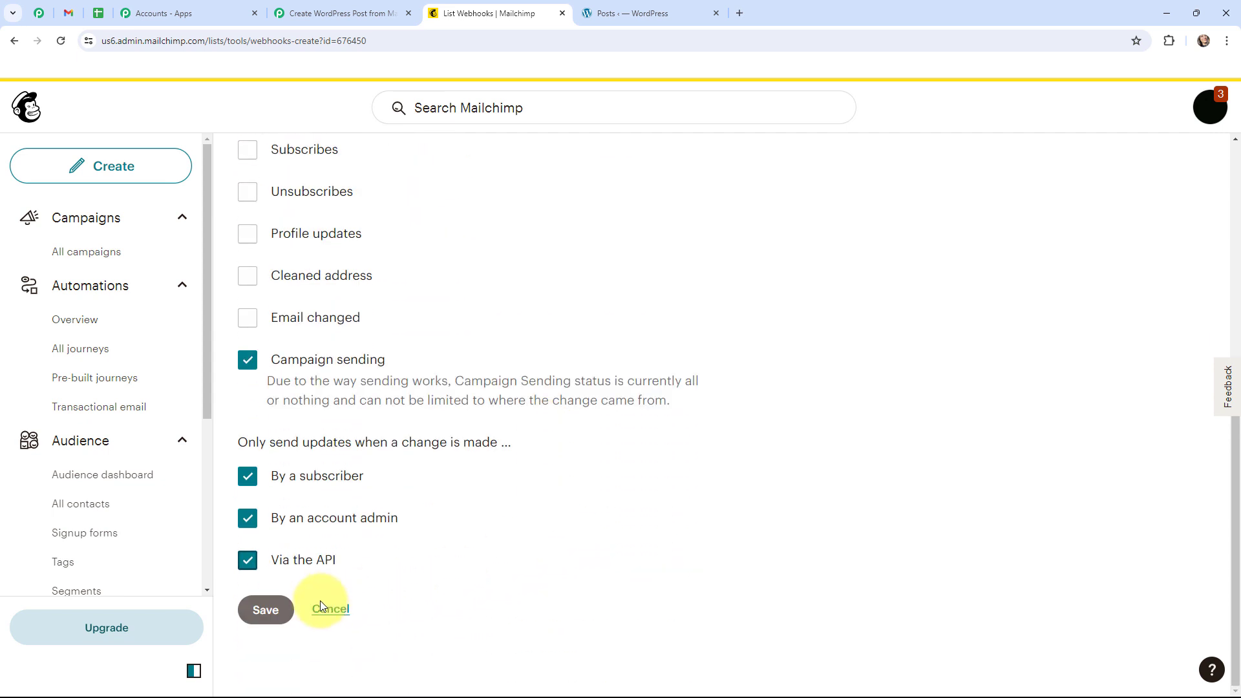
left_click(268, 610)
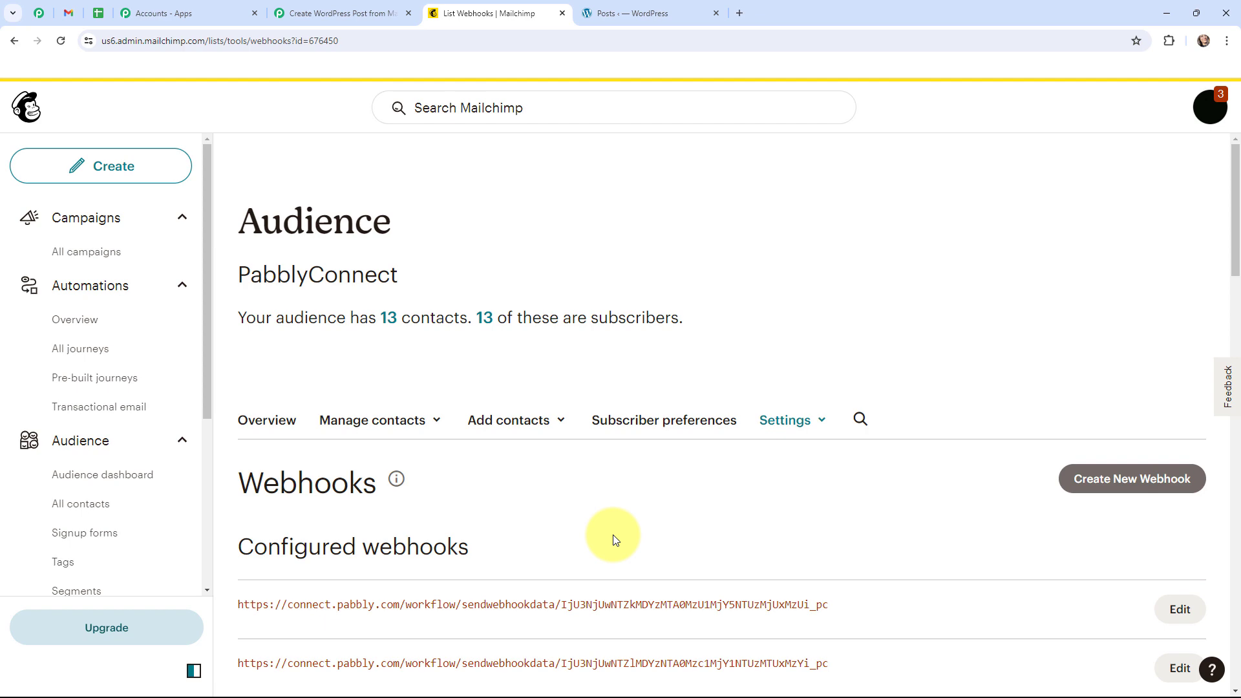
Step: Switch to Pabbly Connect and start recapturing the webhook response for the Mailchimp New Campaign trigger
left_click(321, 8)
scroll(235, 357, "down", 2)
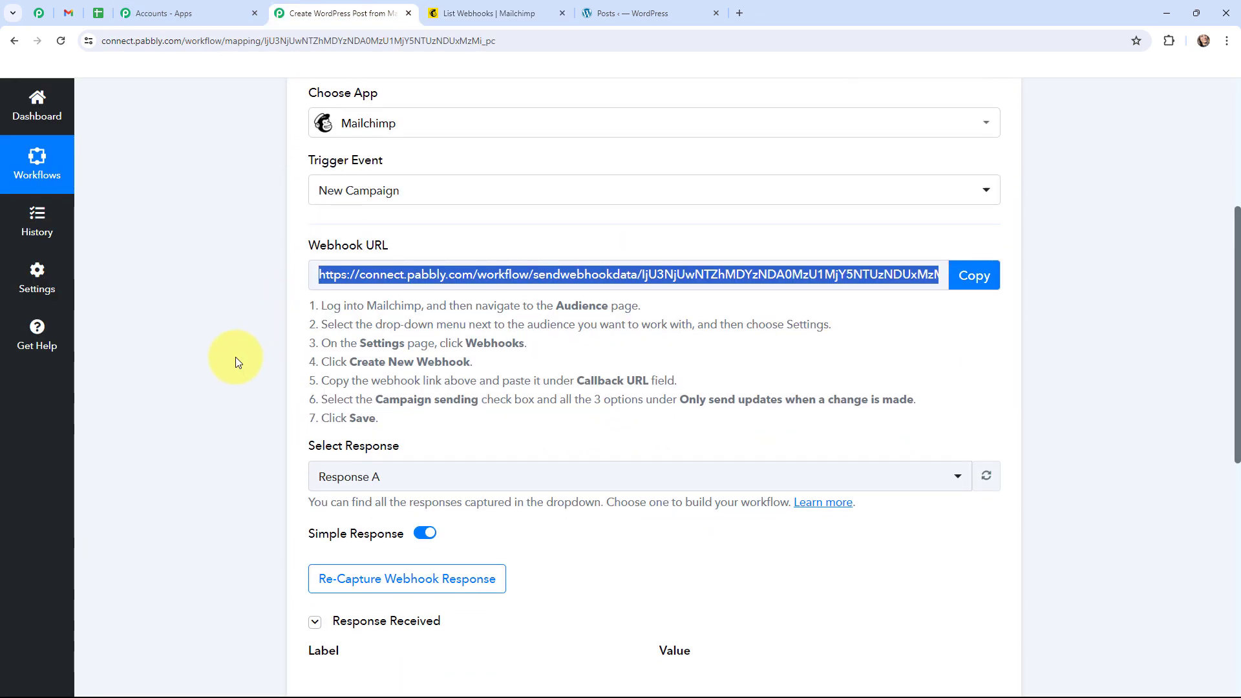
left_click(361, 579)
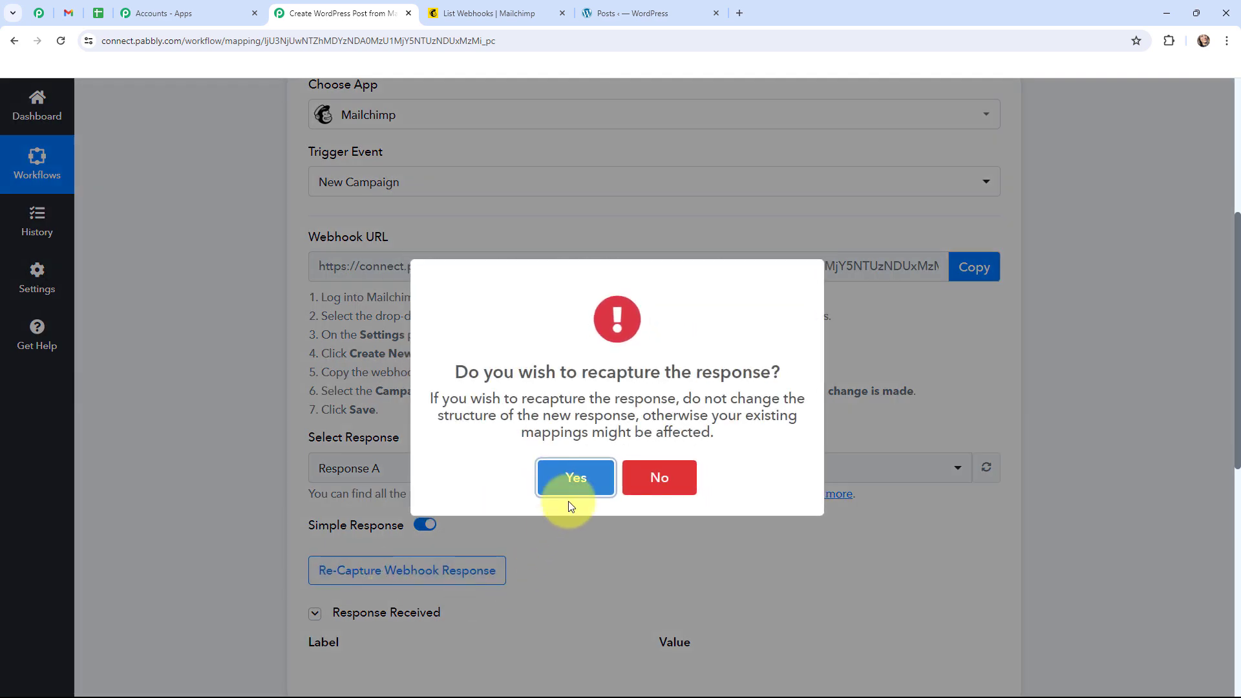
left_click(576, 478)
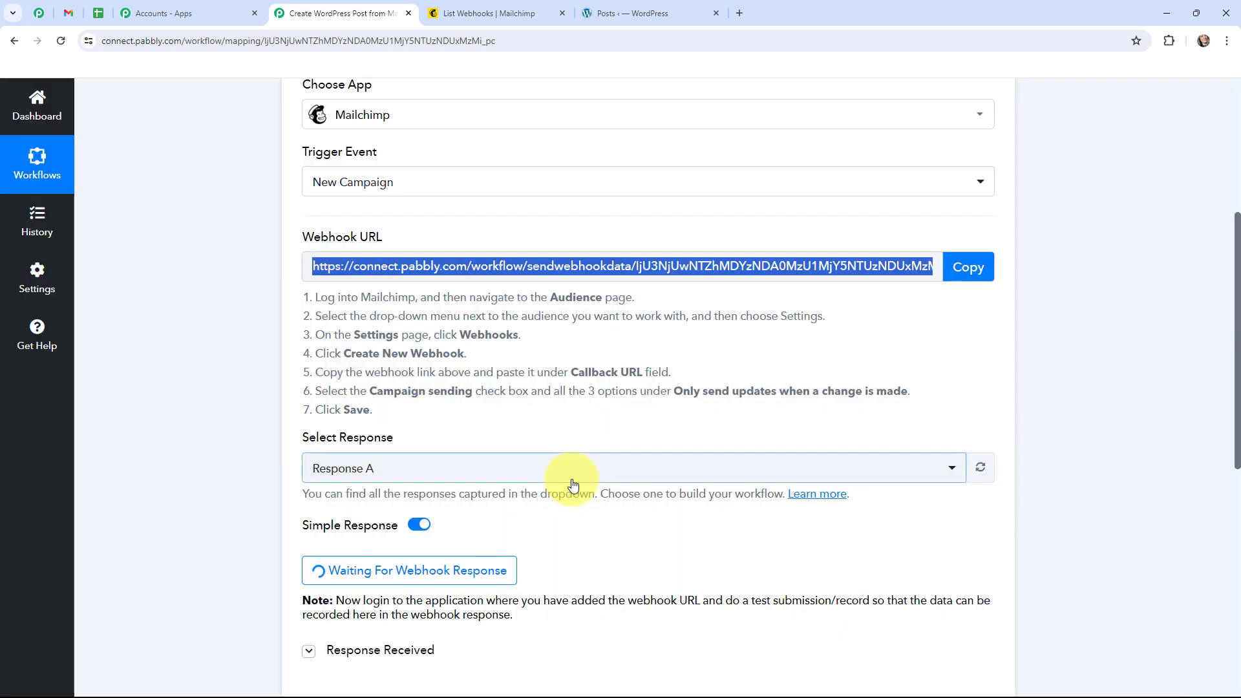
Step: Switch back to Mailchimp and create a new regular email campaign
left_click(498, 13)
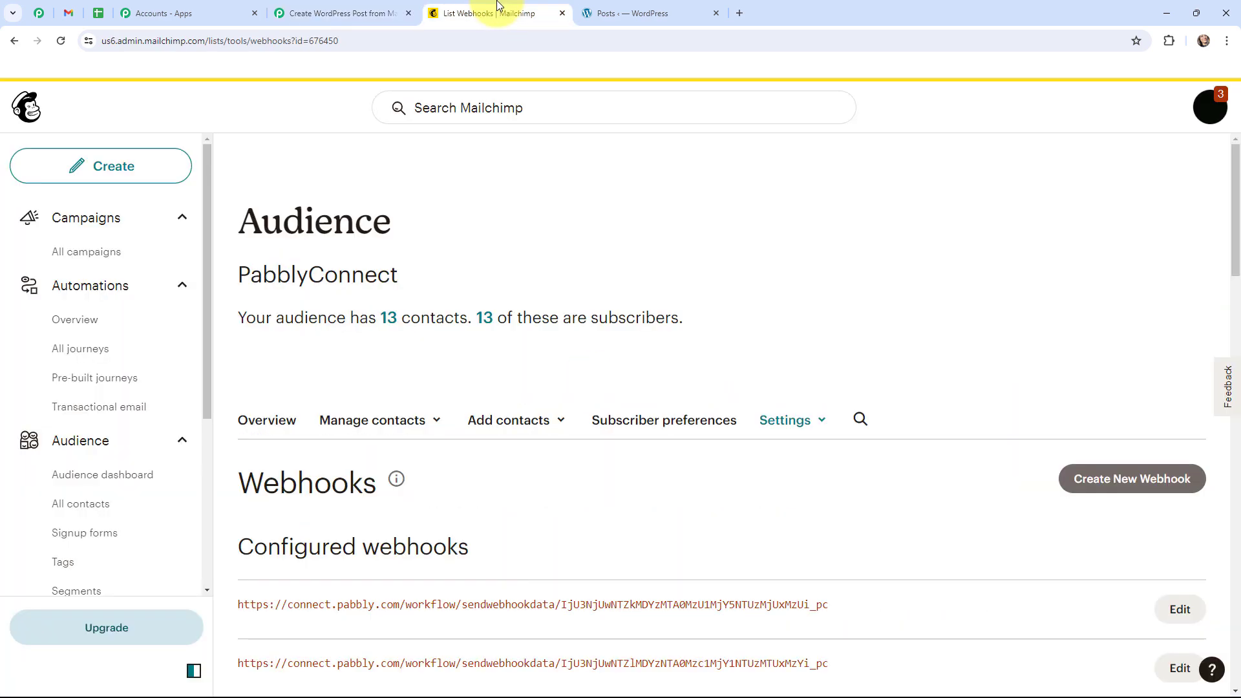
left_click(158, 220)
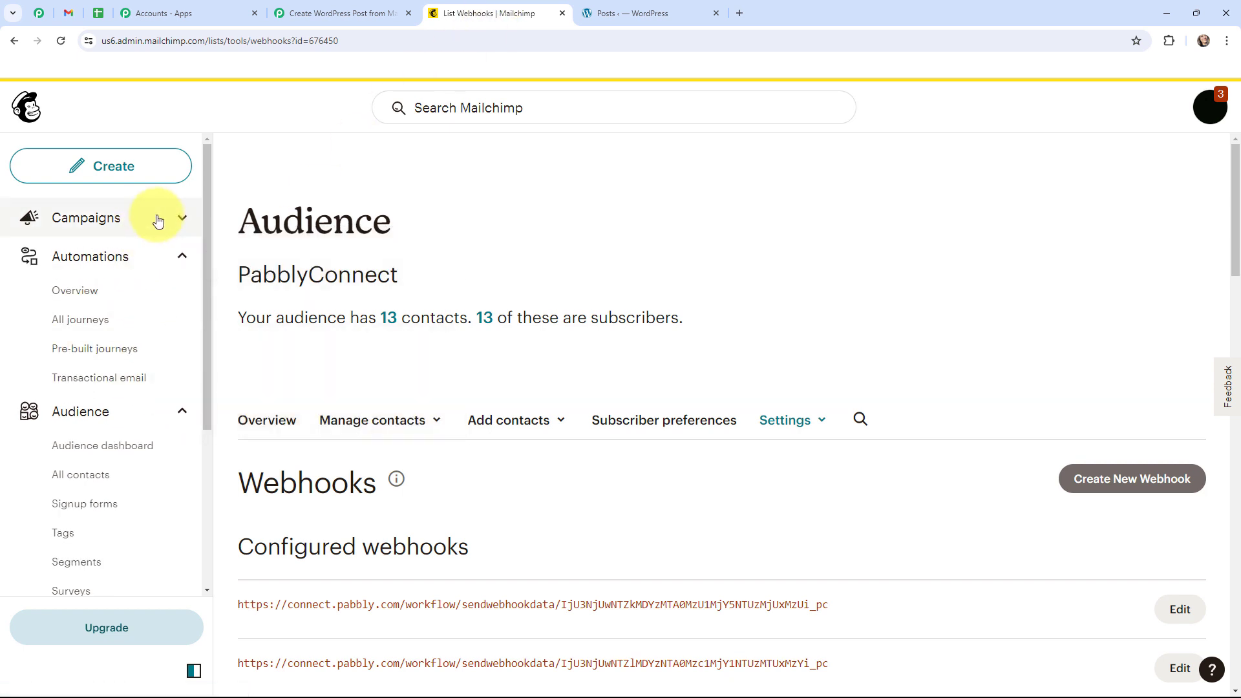
left_click(94, 219)
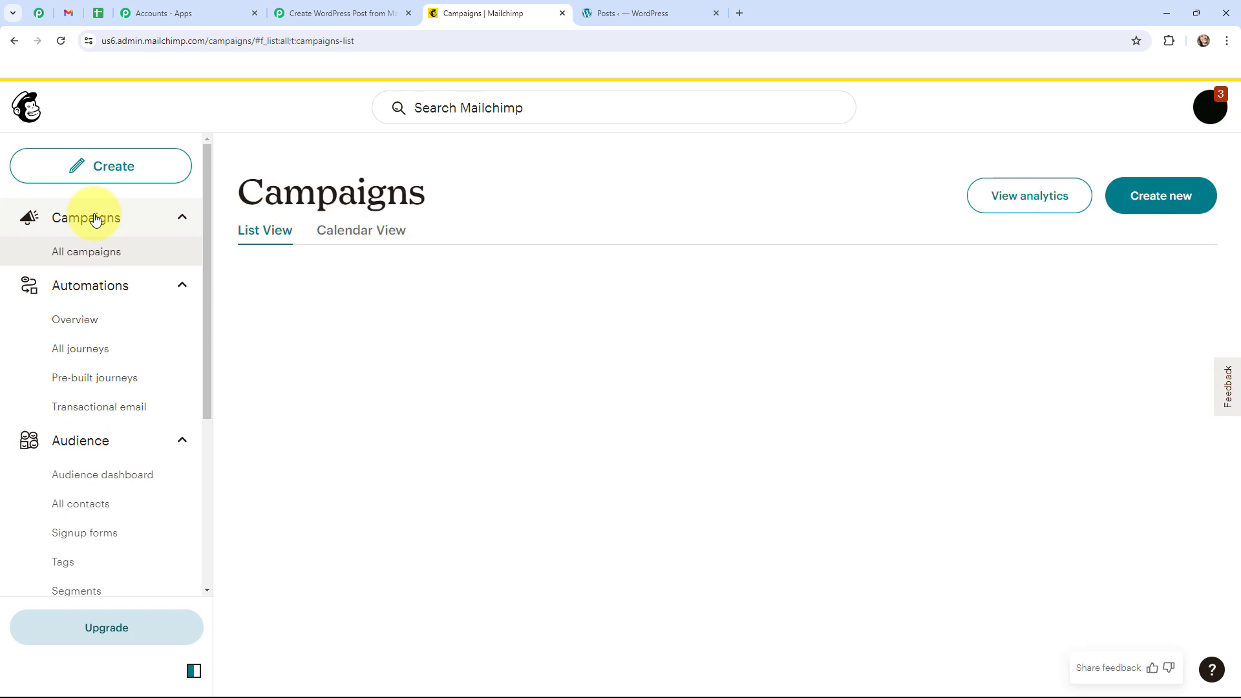
left_click(1166, 194)
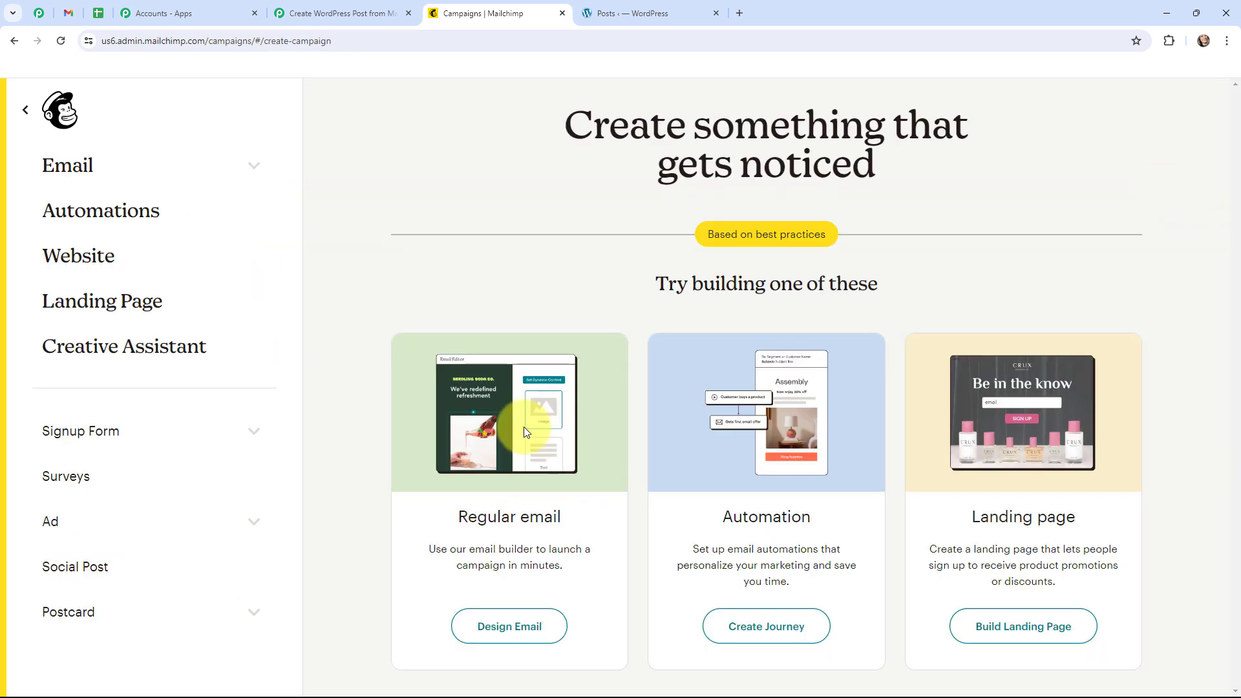
left_click(503, 626)
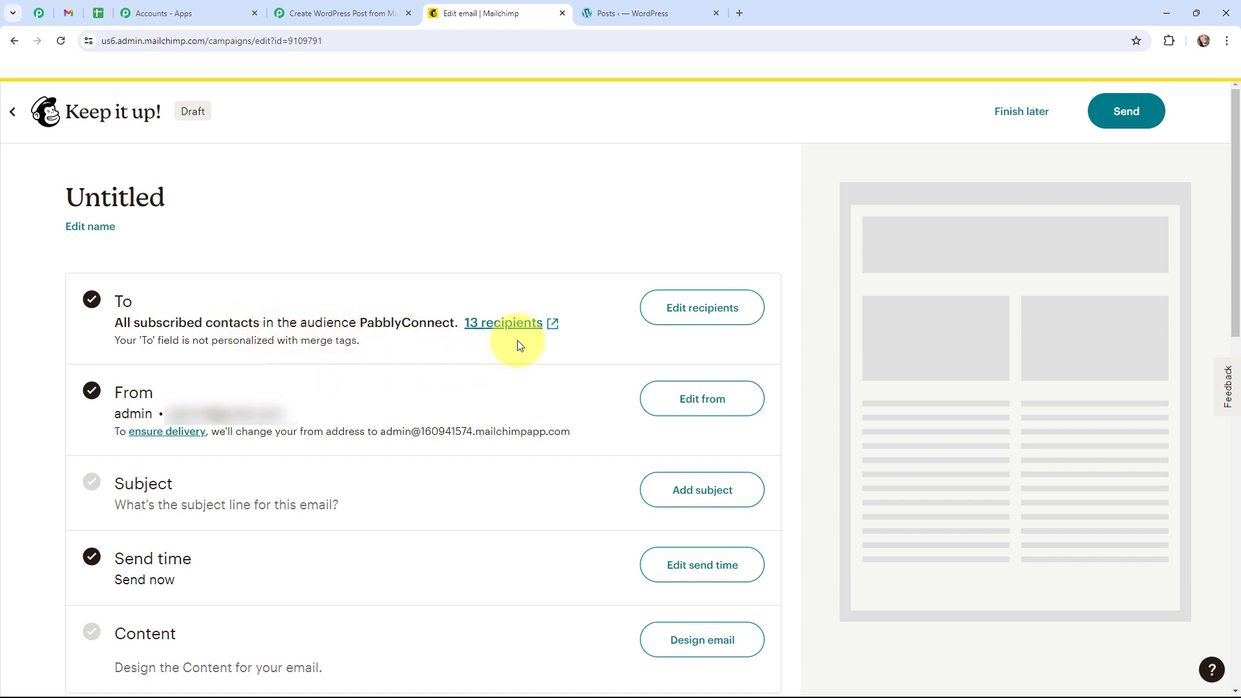
Step: Set both the email's subject and preview text to "Exciting Store Offers at Aloha Jewels!" and save them
left_click(712, 491)
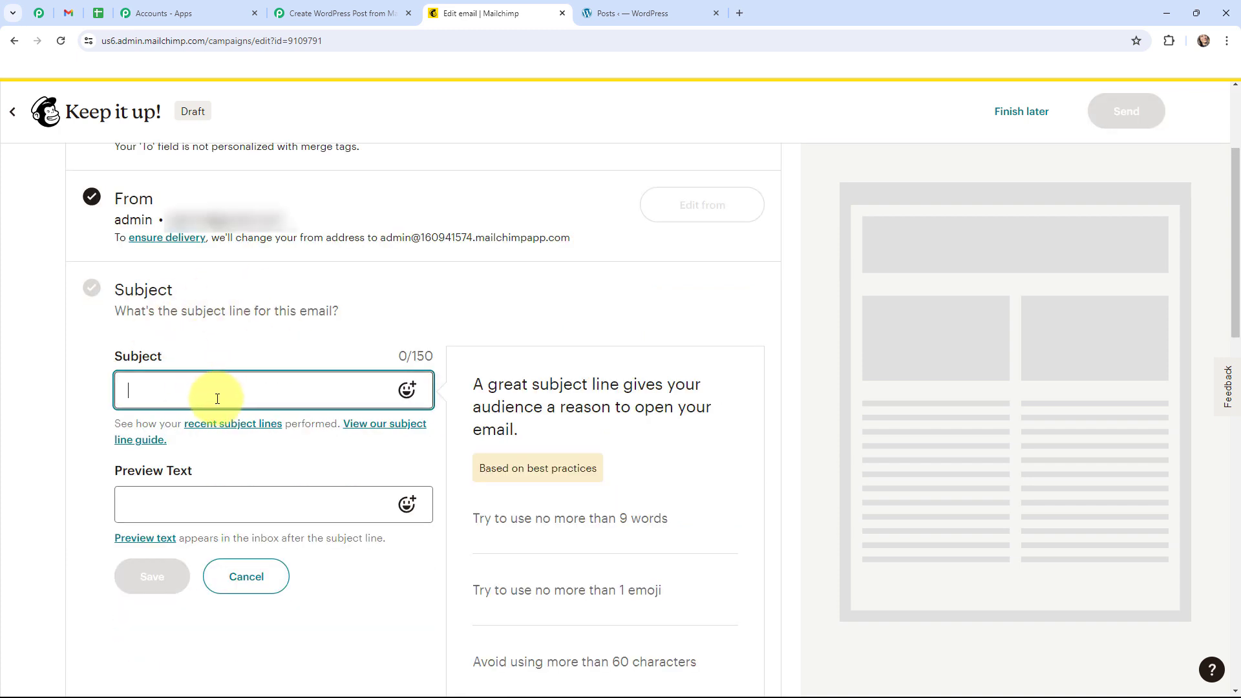
type("Exc")
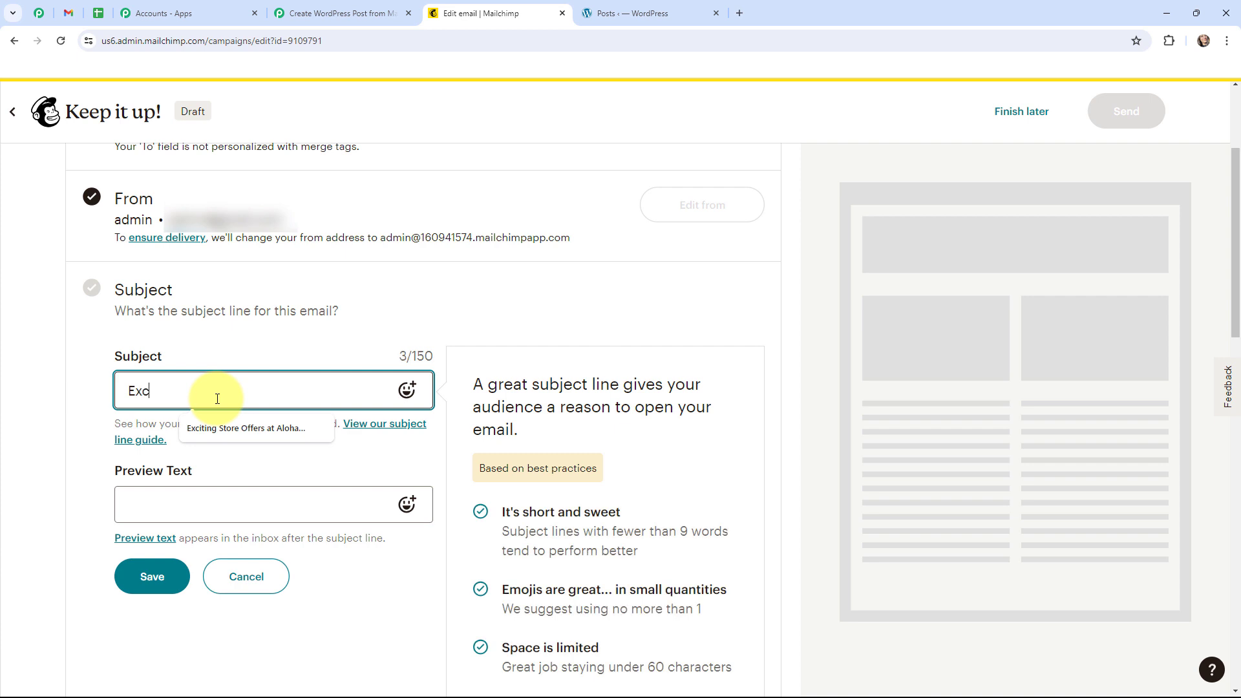
left_click(227, 427)
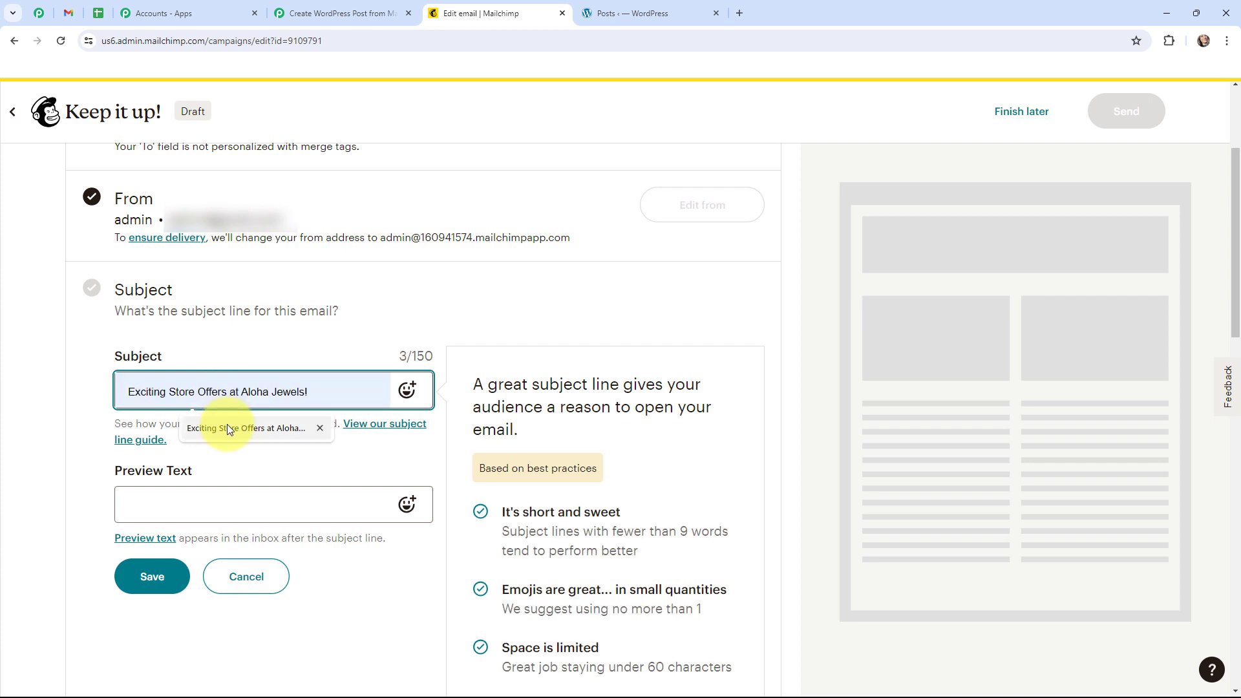
left_click(215, 507)
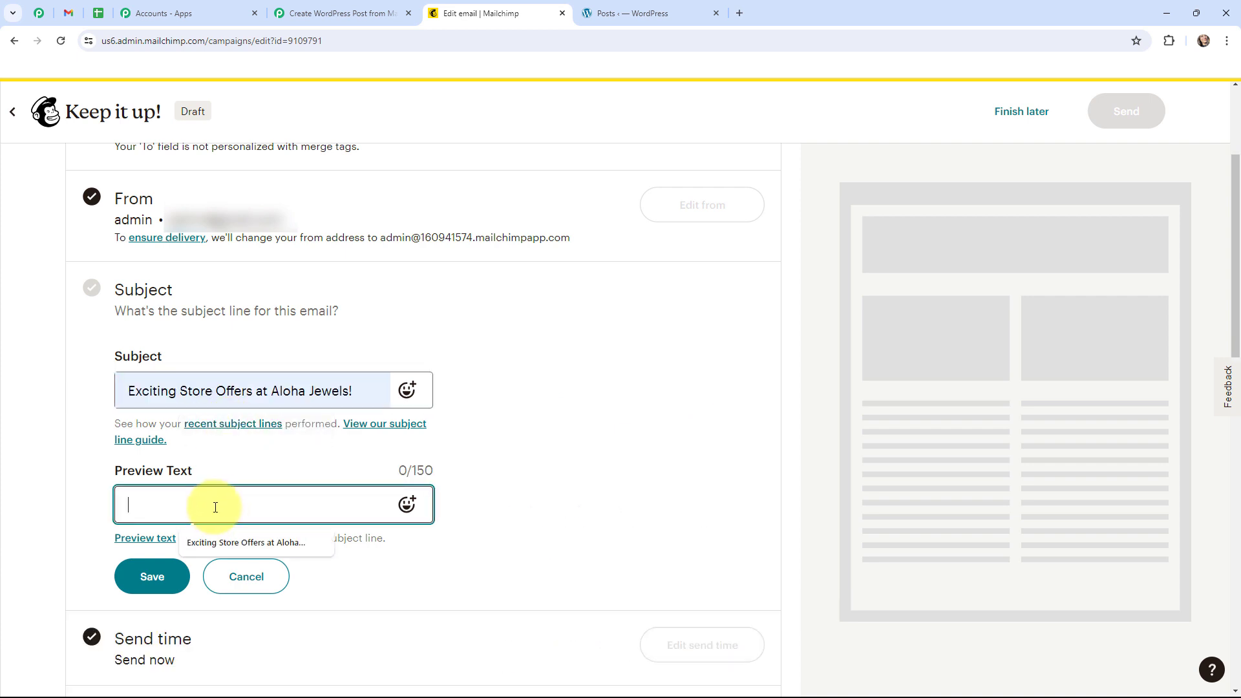
left_click(222, 542)
left_click(341, 355)
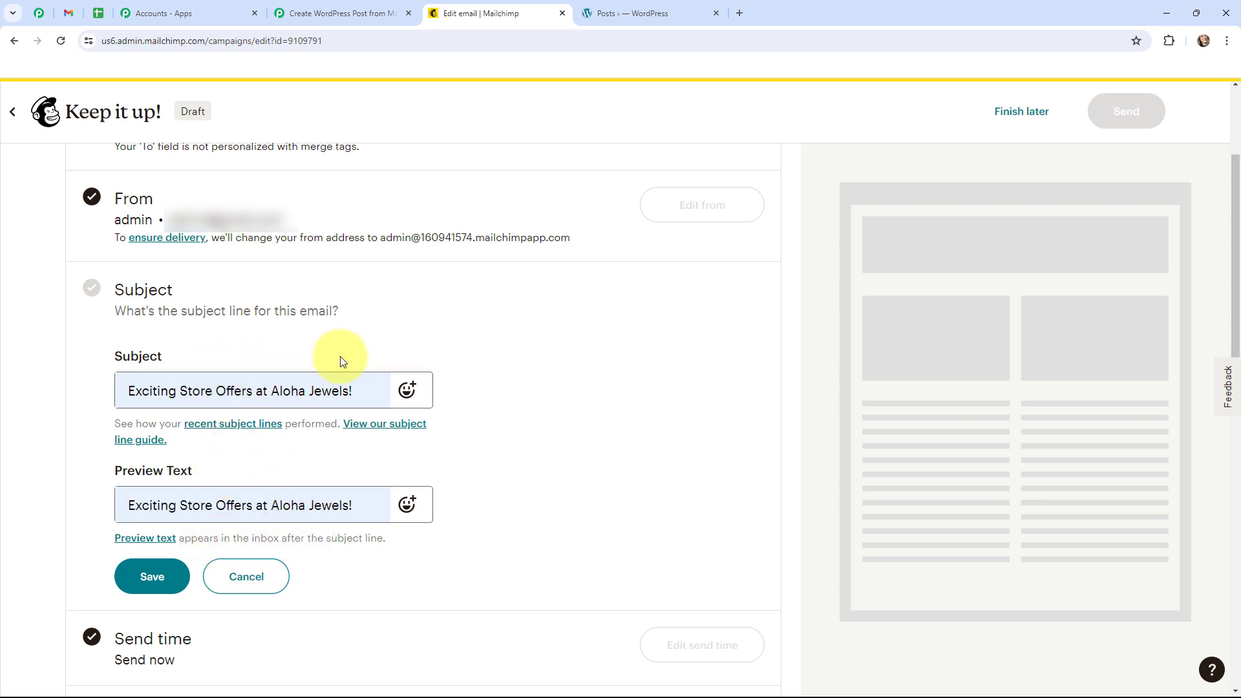
left_click(163, 581)
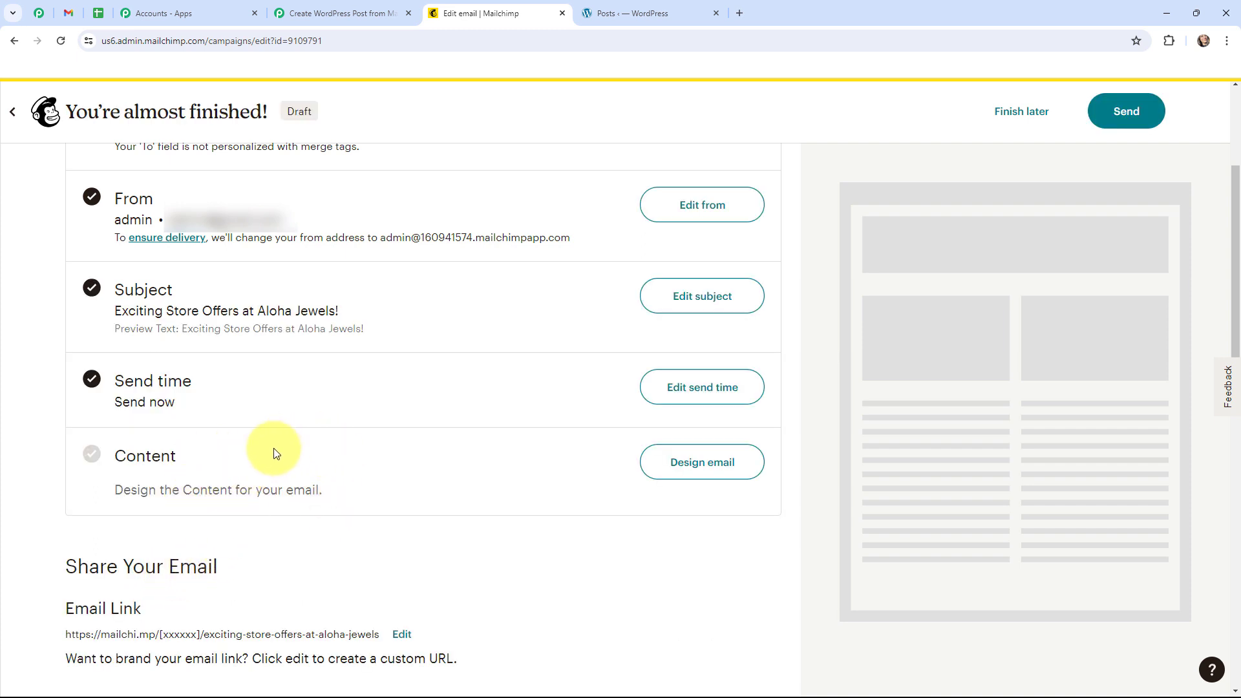
Step: Open the email's content design and replace the body text with the ALOHA JEWELS offer copy of 35% and 45% off, valid till 30th April'2024
left_click(691, 464)
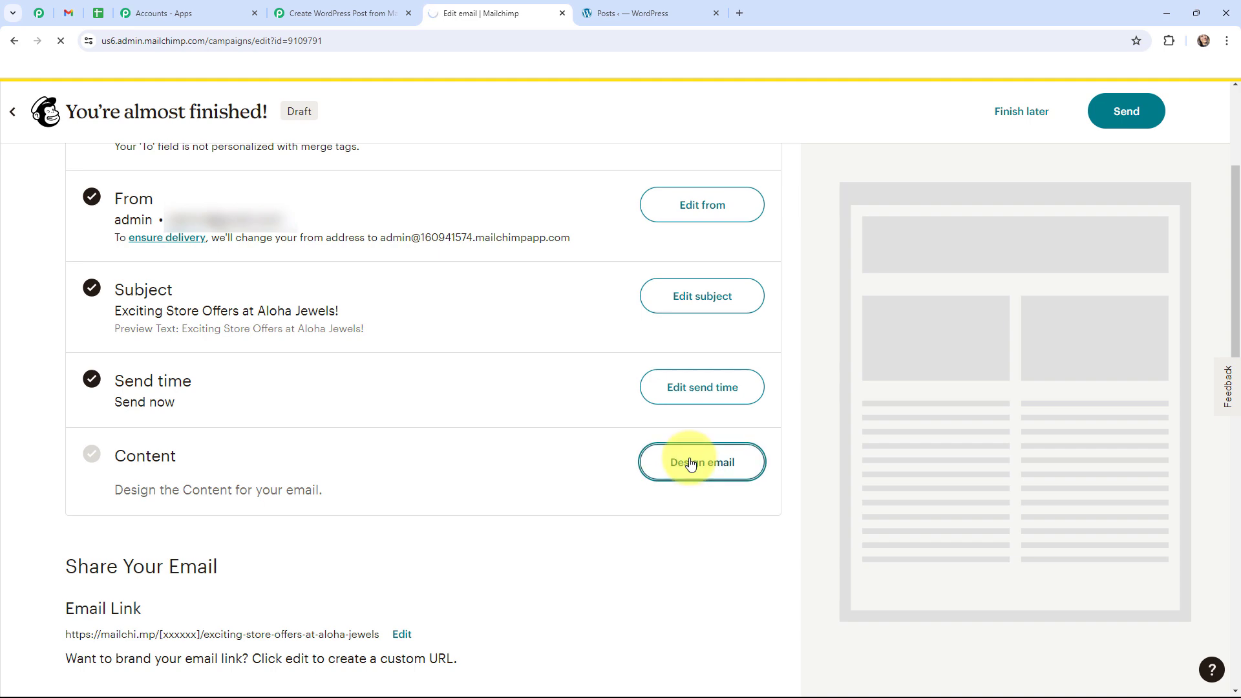
scroll(603, 401, "down", 1)
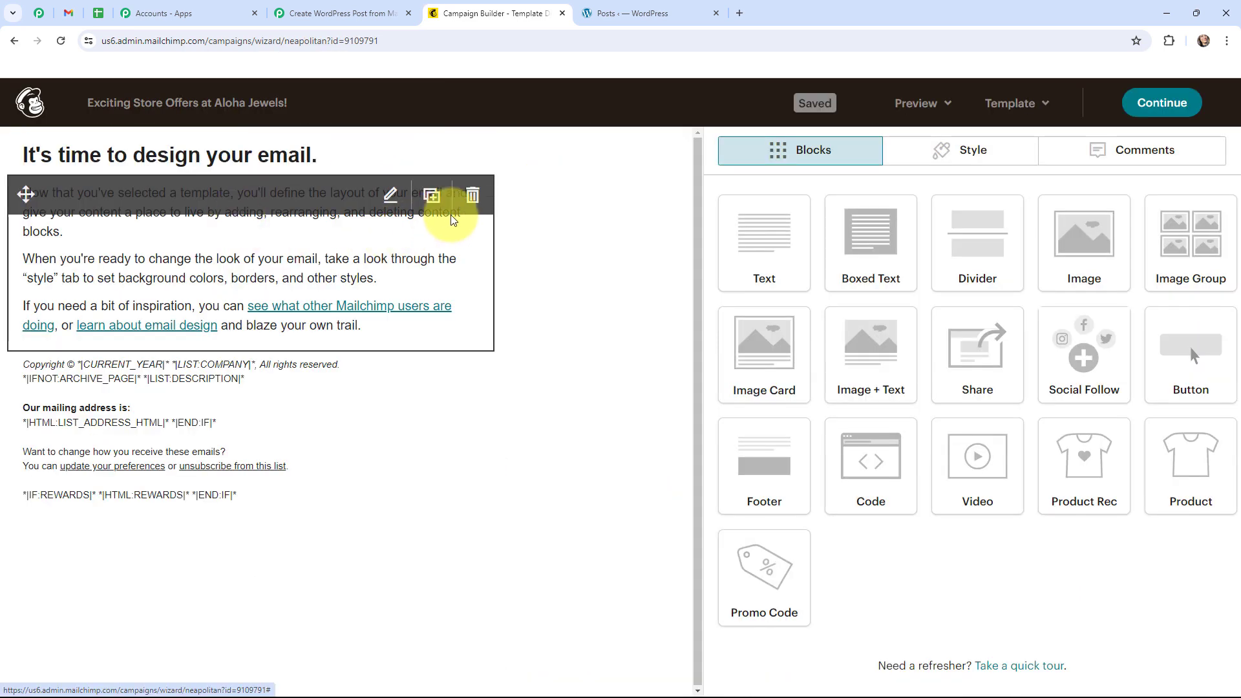
left_click(228, 260)
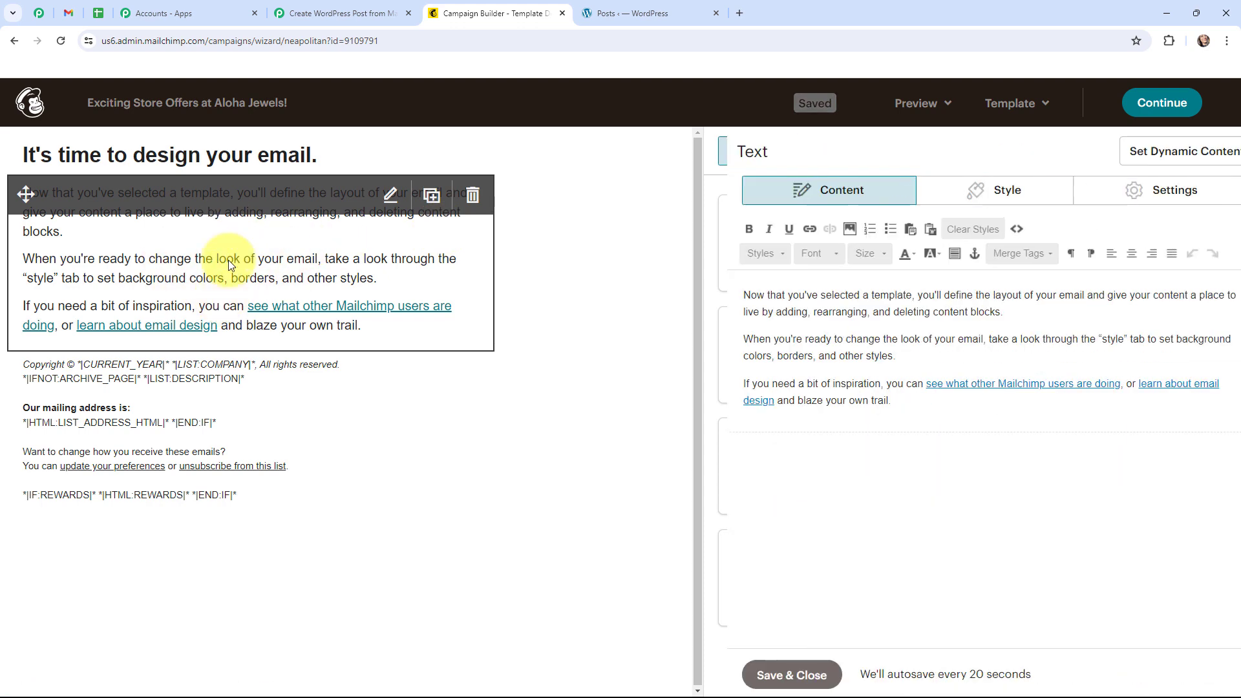
left_click_drag(876, 405, 726, 269)
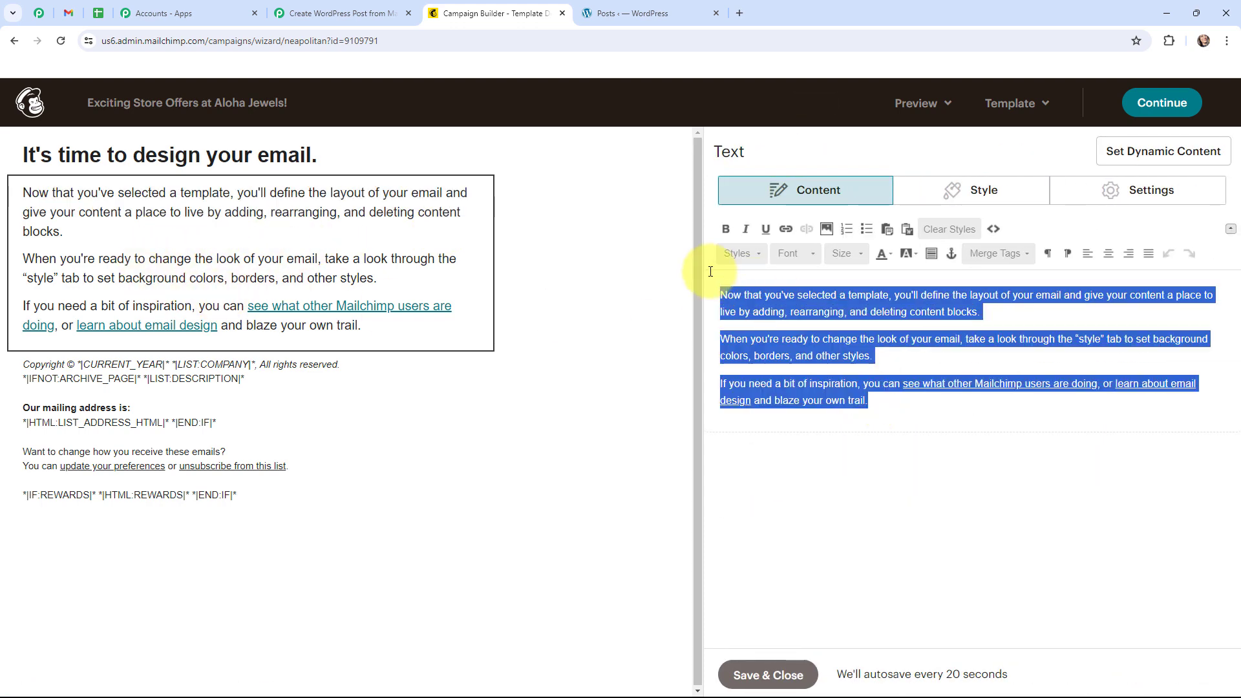
key("BackSpace")
type("Jewelry has become a fashion item and as such a part of the wardrobe. The right type of jewelry can turn a 'great ' look into an 'incredible ' look and that's why we thought to bring some exciting offers at  ALOHA JEWELS.  Jewelry helps individuals to give the impression of being attractive and comprehensive. The current jewelry culture revolves around birthstones for instance; April 's birthstone is diamond. So that's why we came up with this offer for our dear customers.  Get upto 35% off on our latest collection and 45% off on our previous collection. Offer available at all our stores. Valid till 30th April'2024.")
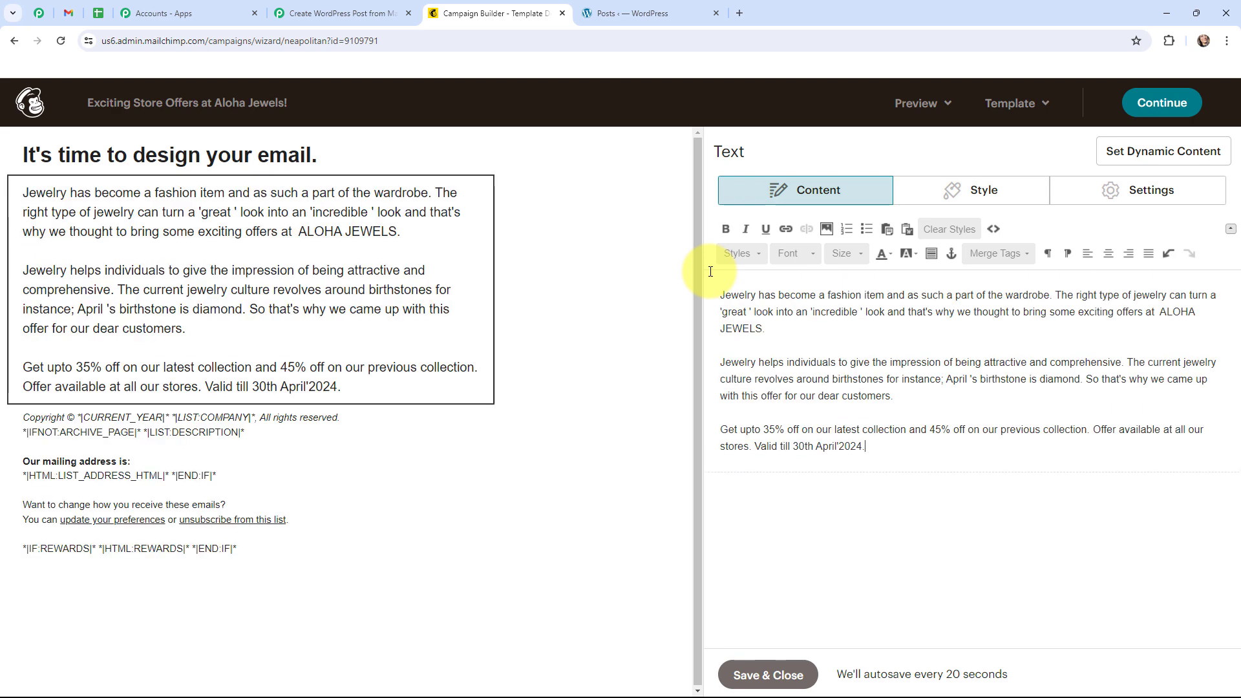
Step: Delete the footer content block containing the copyright and mailing address from the email
mouse_move(96, 455)
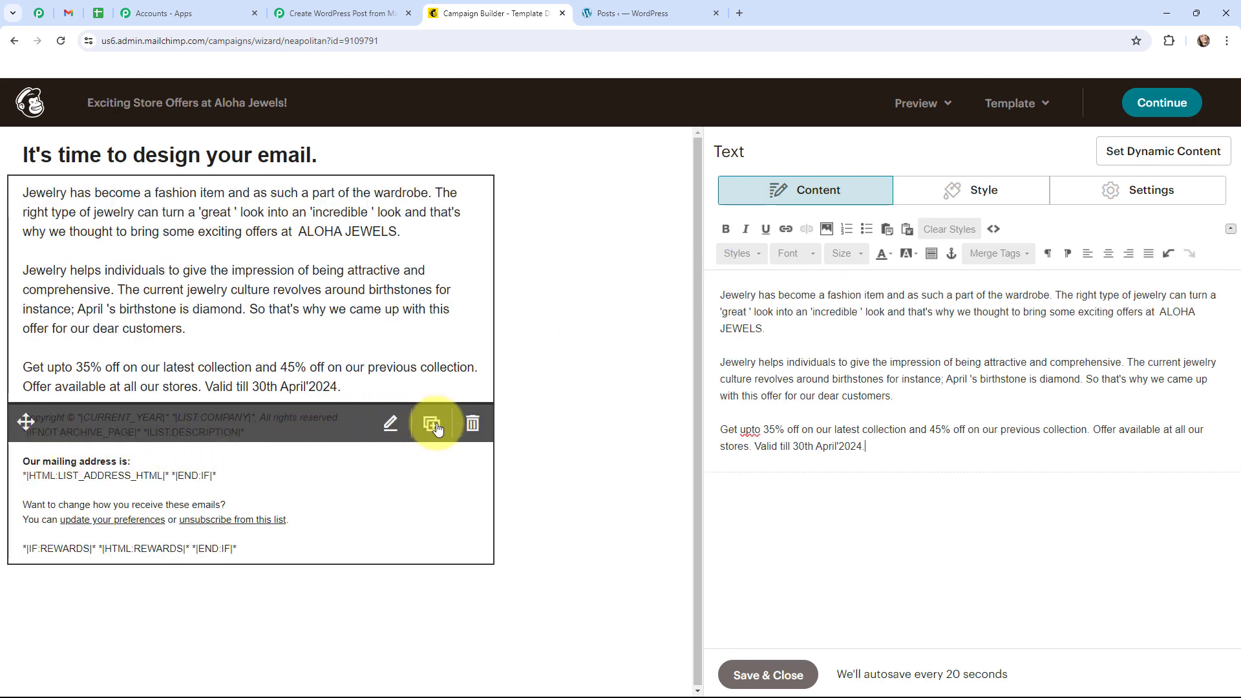
left_click(472, 425)
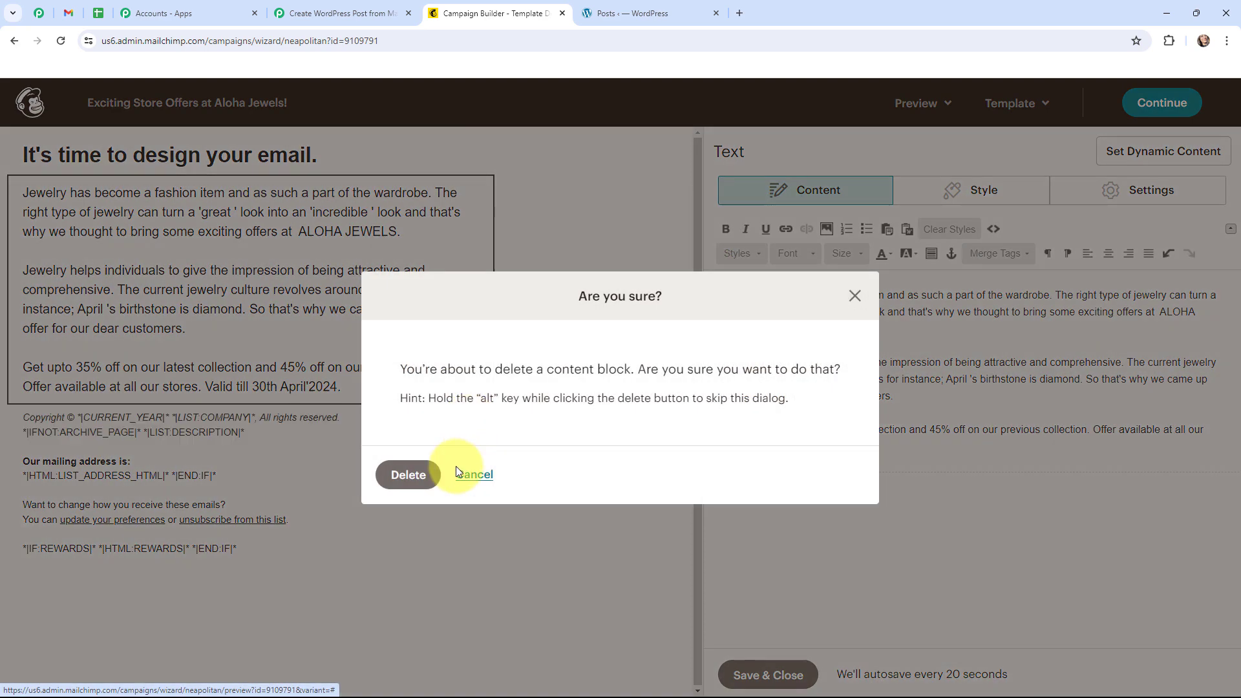
left_click(408, 476)
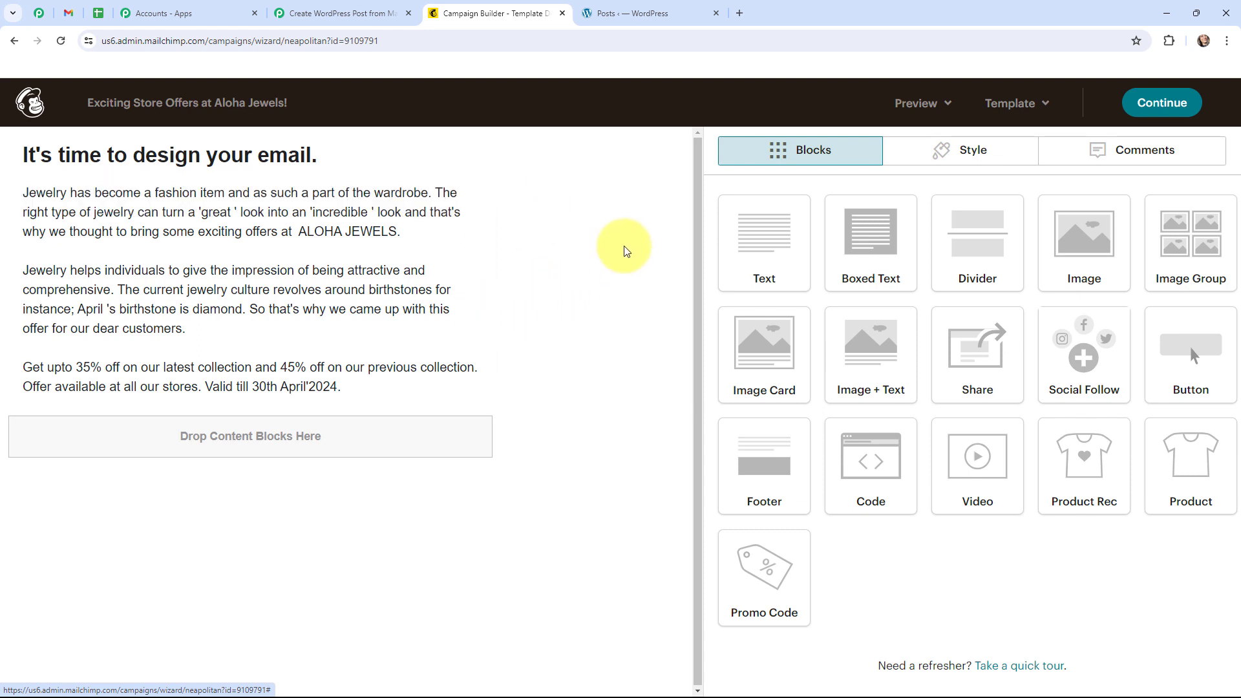
Step: Replace the email's heading with "ALOHA JEWELS." and finish the design to return to the campaign overview
mouse_move(310, 138)
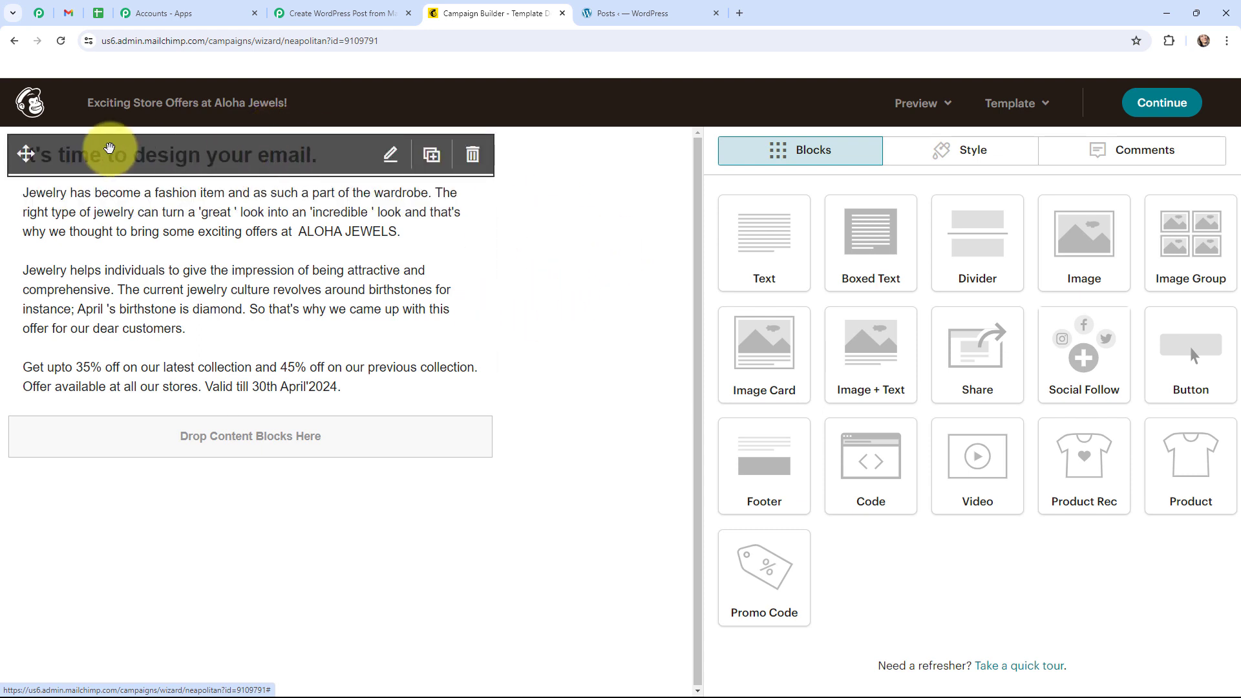
left_click(213, 155)
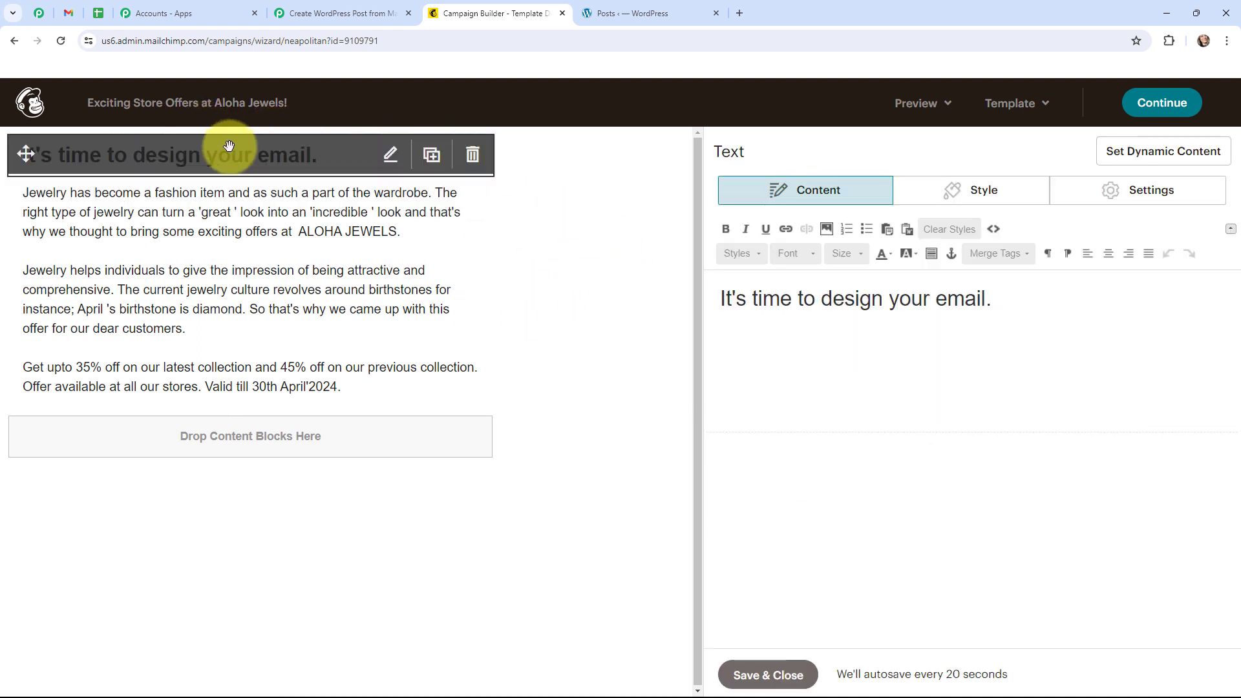
left_click_drag(1041, 304, 657, 294)
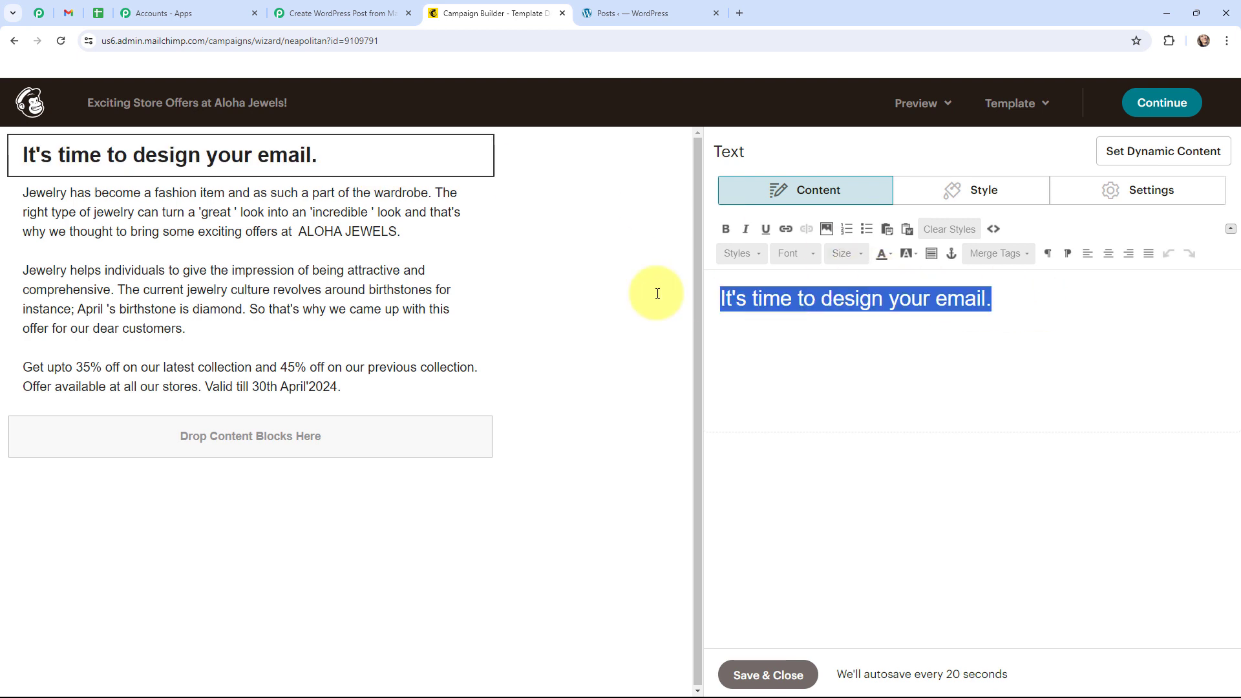
key("BackSpace")
type("ALOHA JEWELS.")
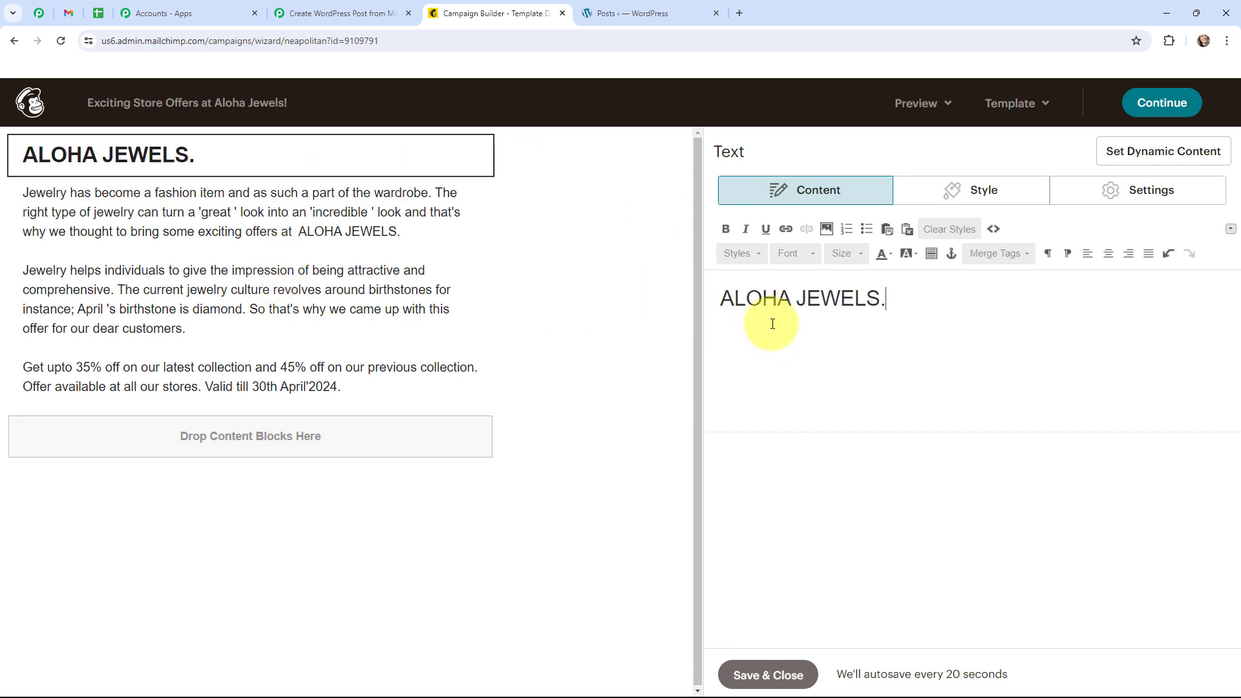
left_click(1157, 106)
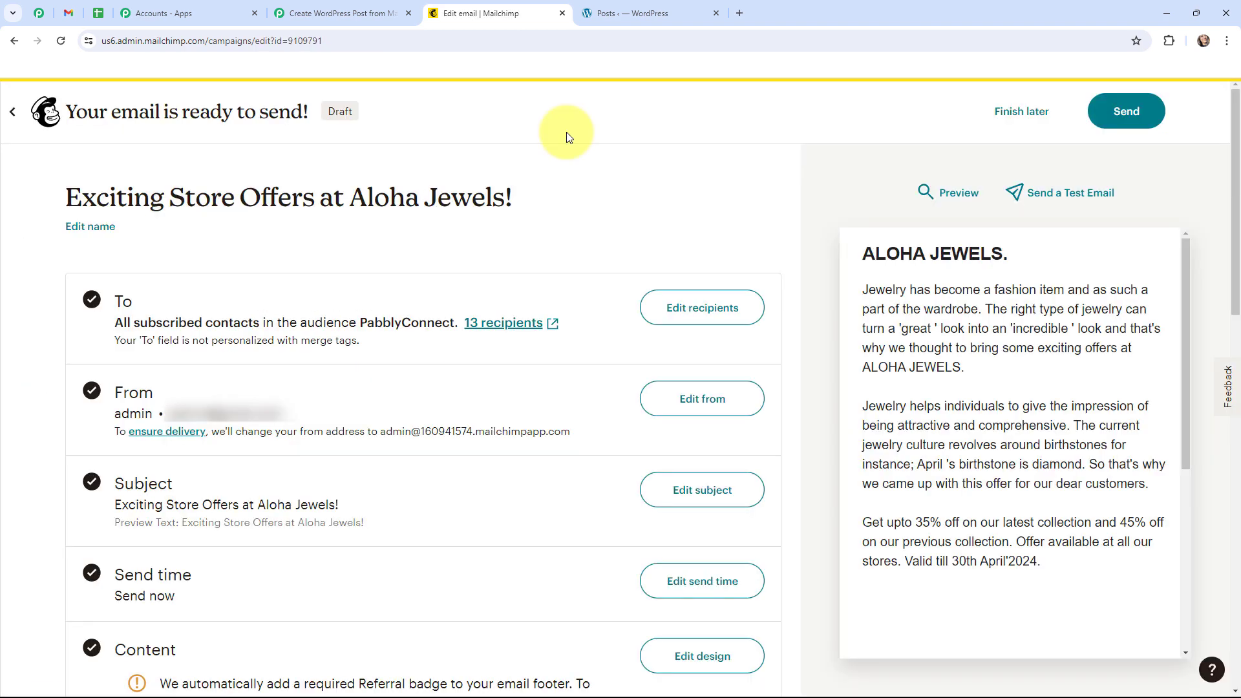
Step: Send the campaign immediately to the PabblyConnect audience and review the sending summary
left_click(1124, 115)
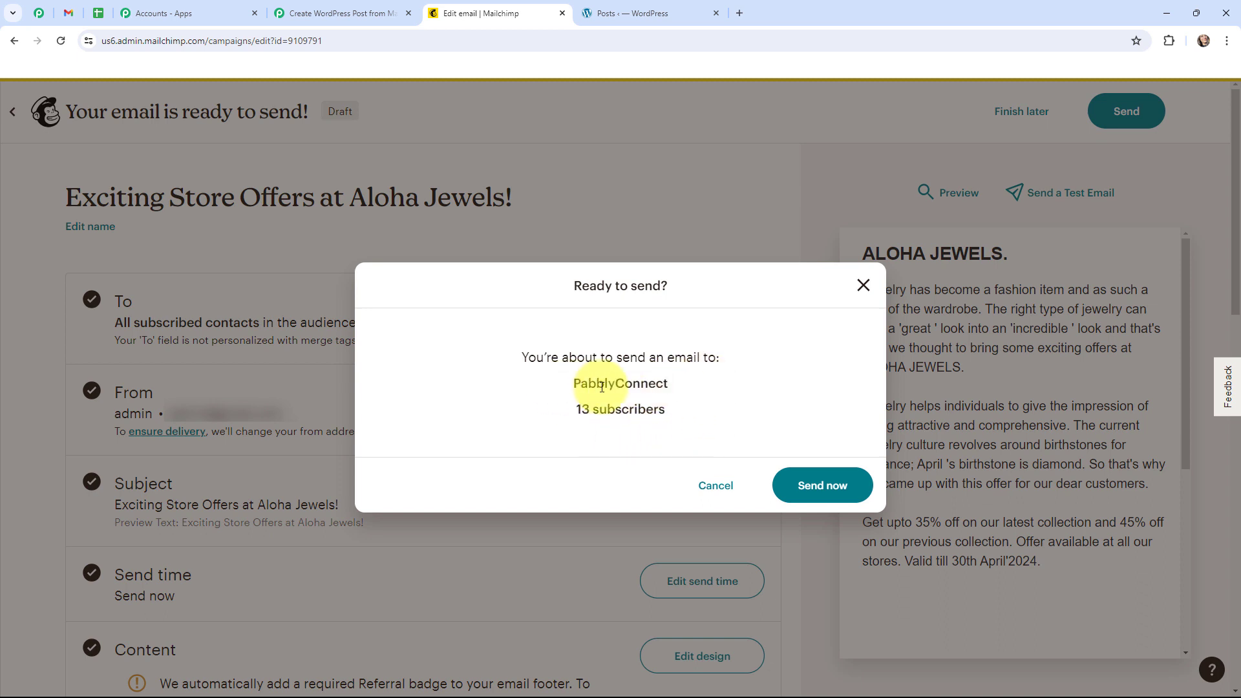
left_click(824, 486)
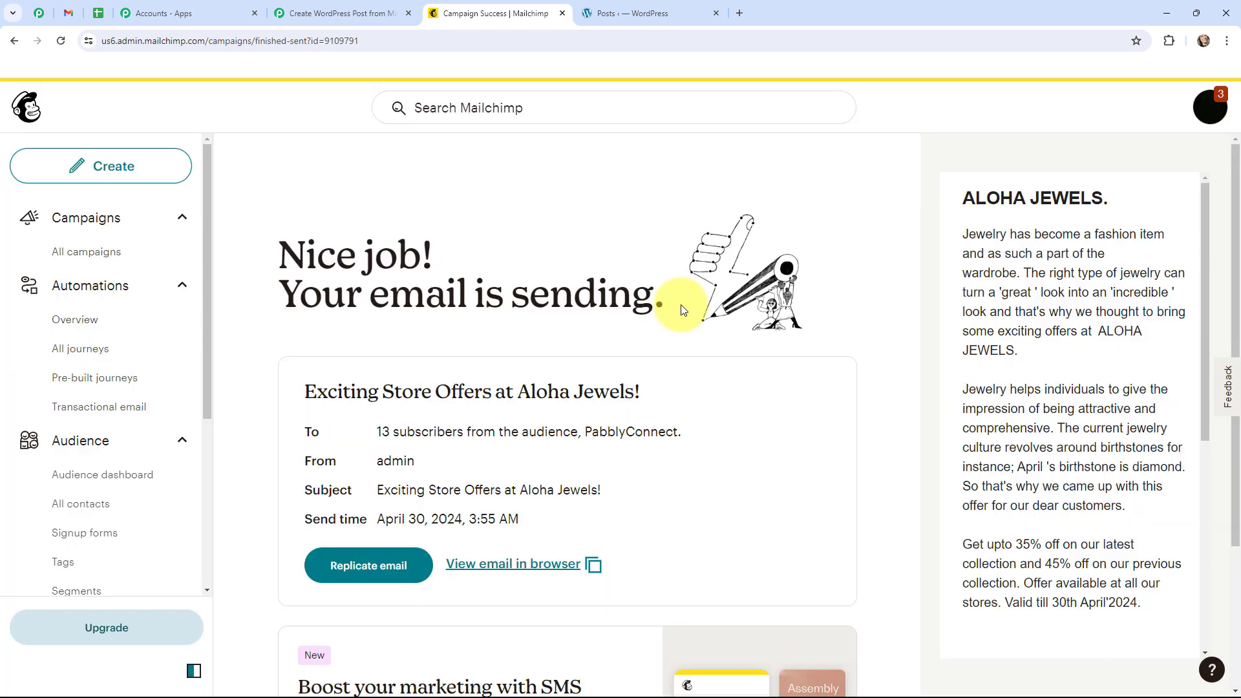
scroll(683, 309, "down", 3)
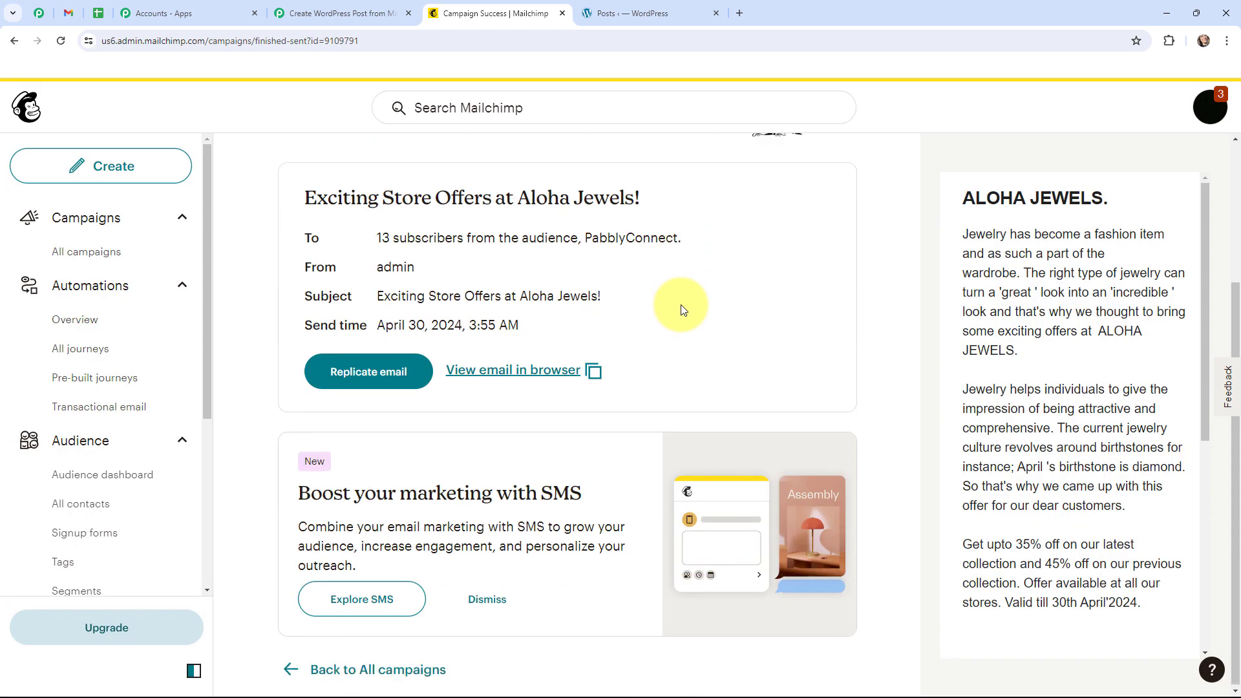
Step: Open the list of all Mailchimp campaigns and check the entry for the Exciting Store Offers at Aloha Jewels! campaign
scroll(682, 310, "up", 3)
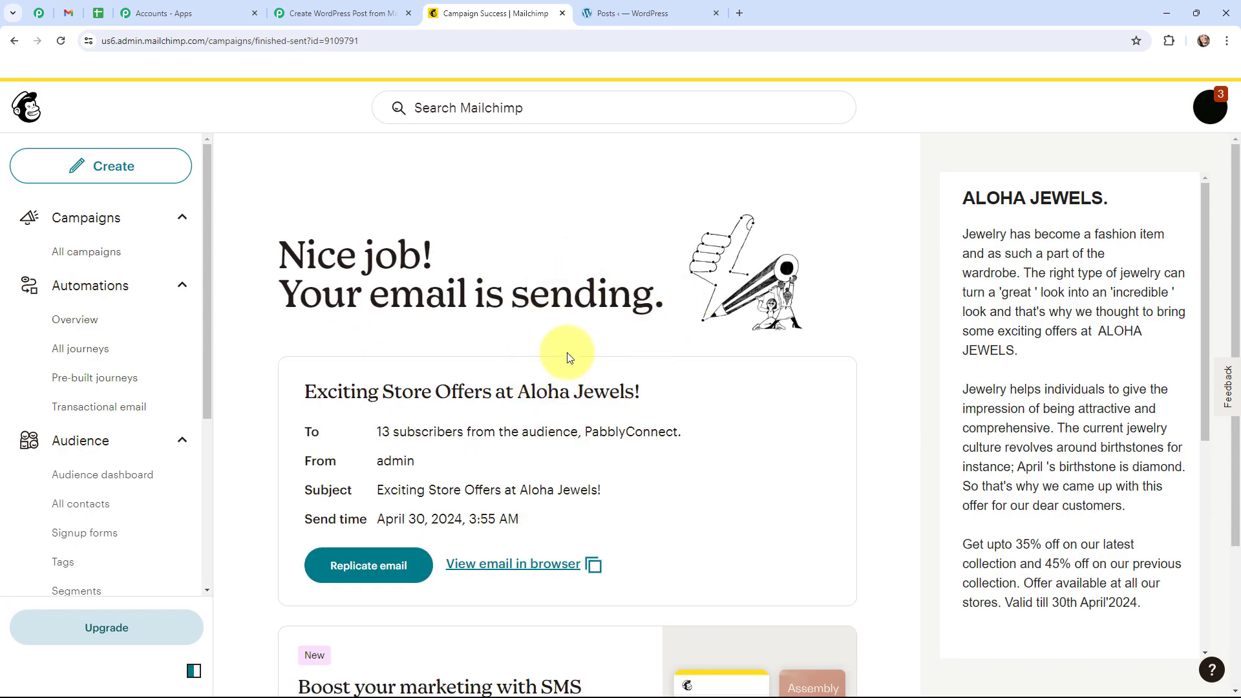
left_click(134, 258)
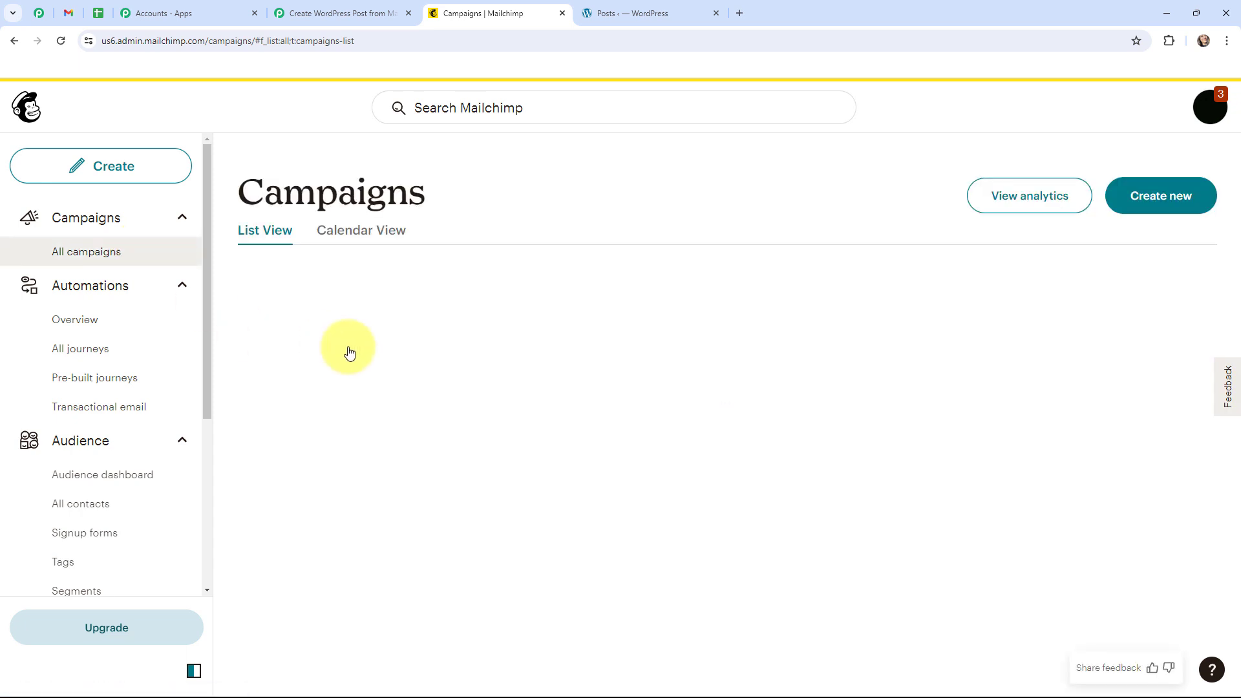
scroll(457, 368, "down", 1)
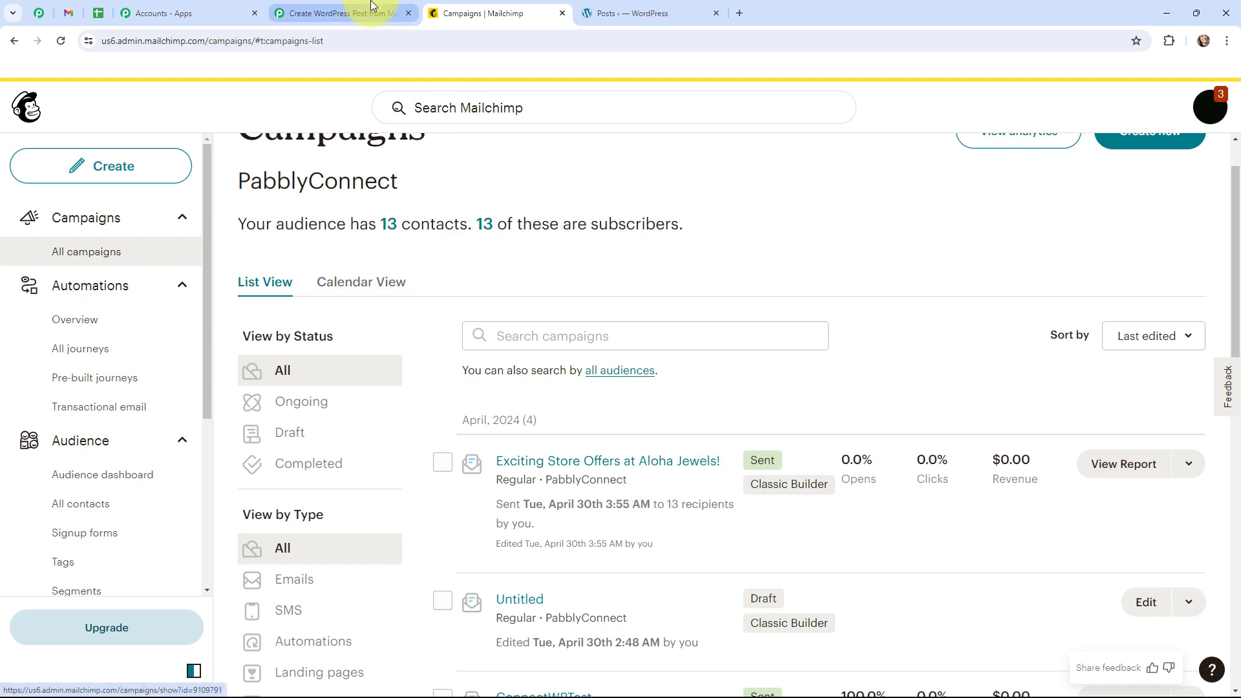
Step: Switch to the Pabbly Connect workflow and examine the type, firing time, subject and status in the trigger's captured webhook response
left_click(336, 5)
scroll(618, 310, "down", 4)
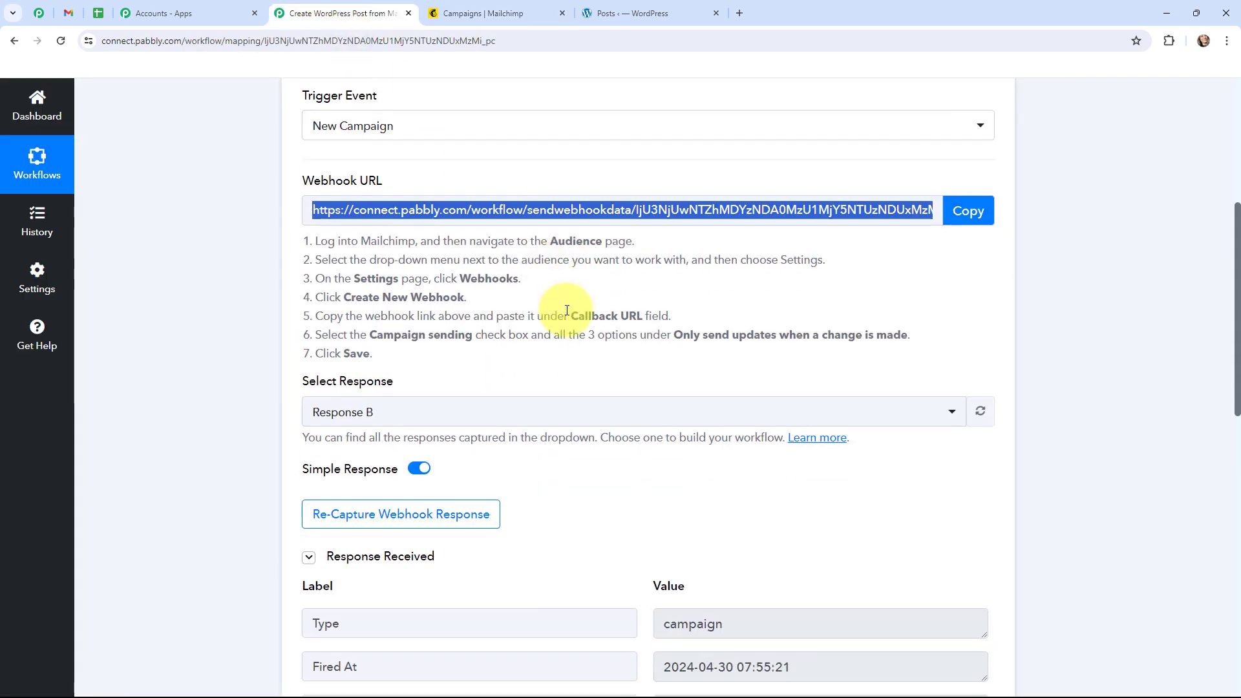
scroll(618, 310, "down", 2)
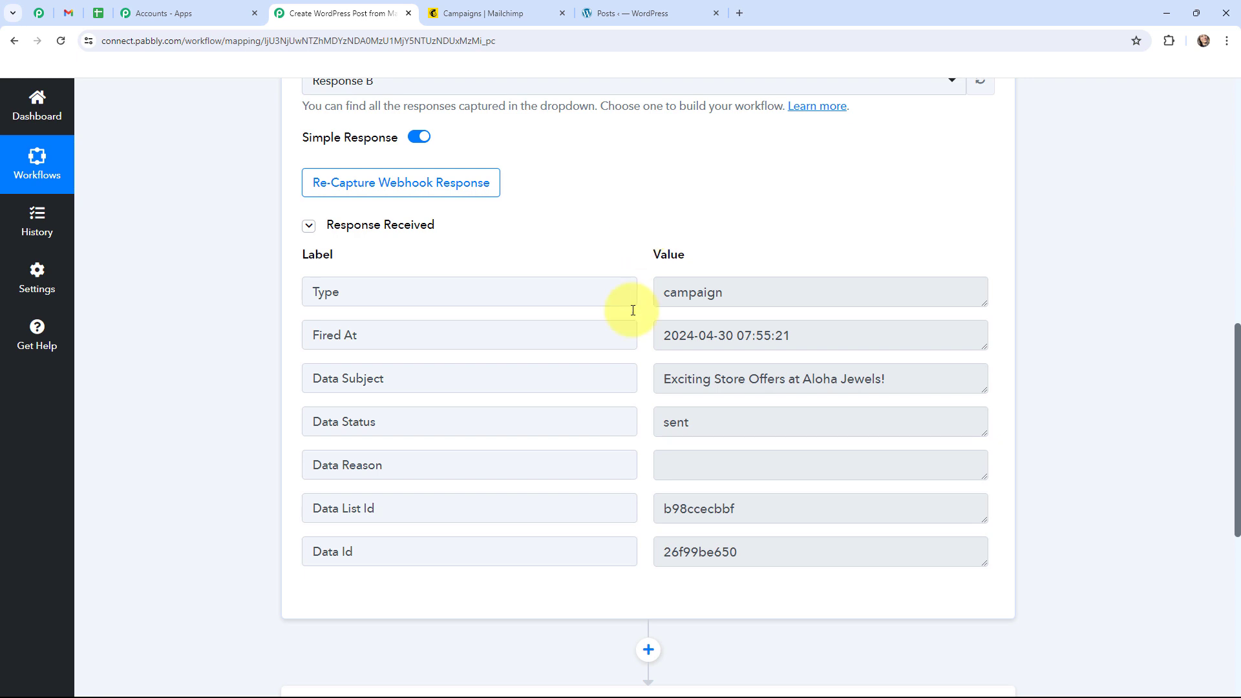
left_click_drag(660, 293, 742, 297)
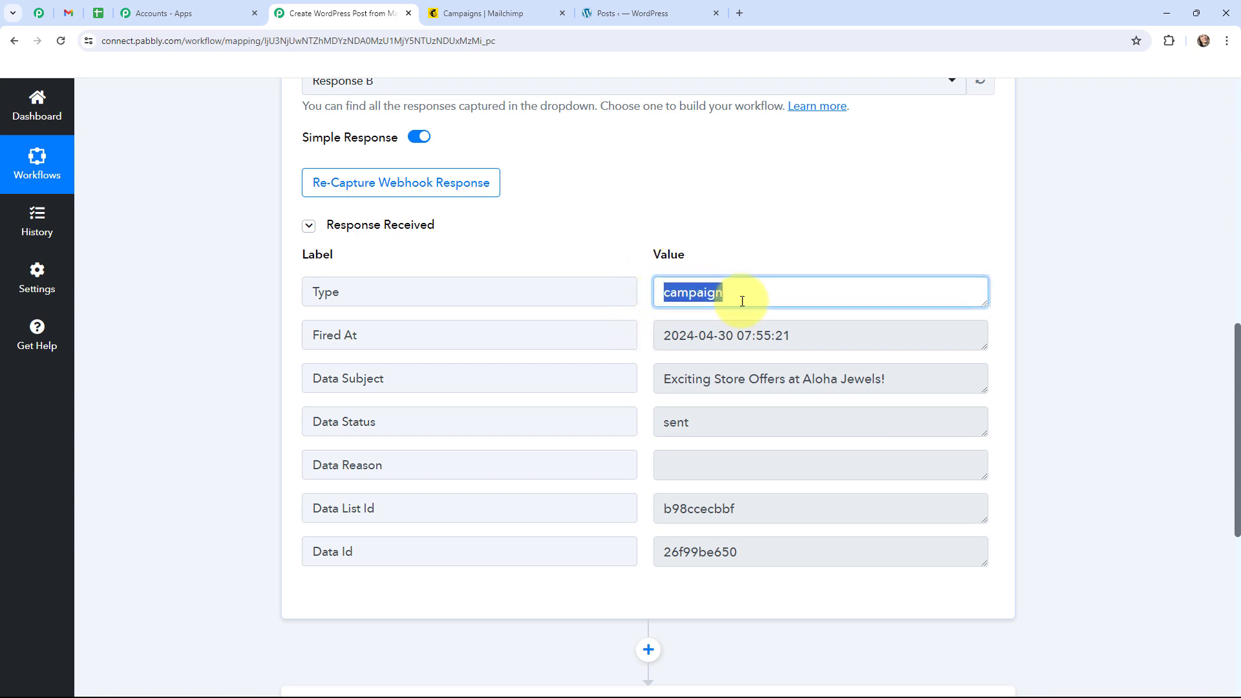
left_click_drag(661, 337, 796, 334)
left_click(799, 335)
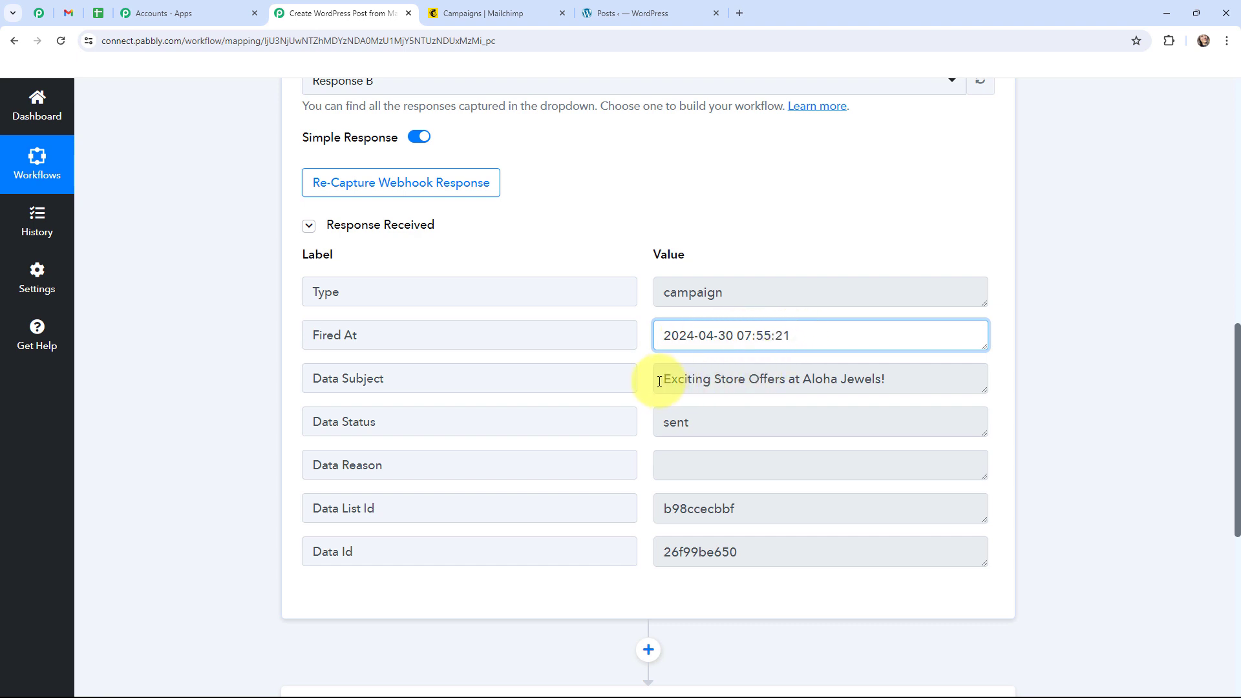
left_click_drag(660, 382, 901, 379)
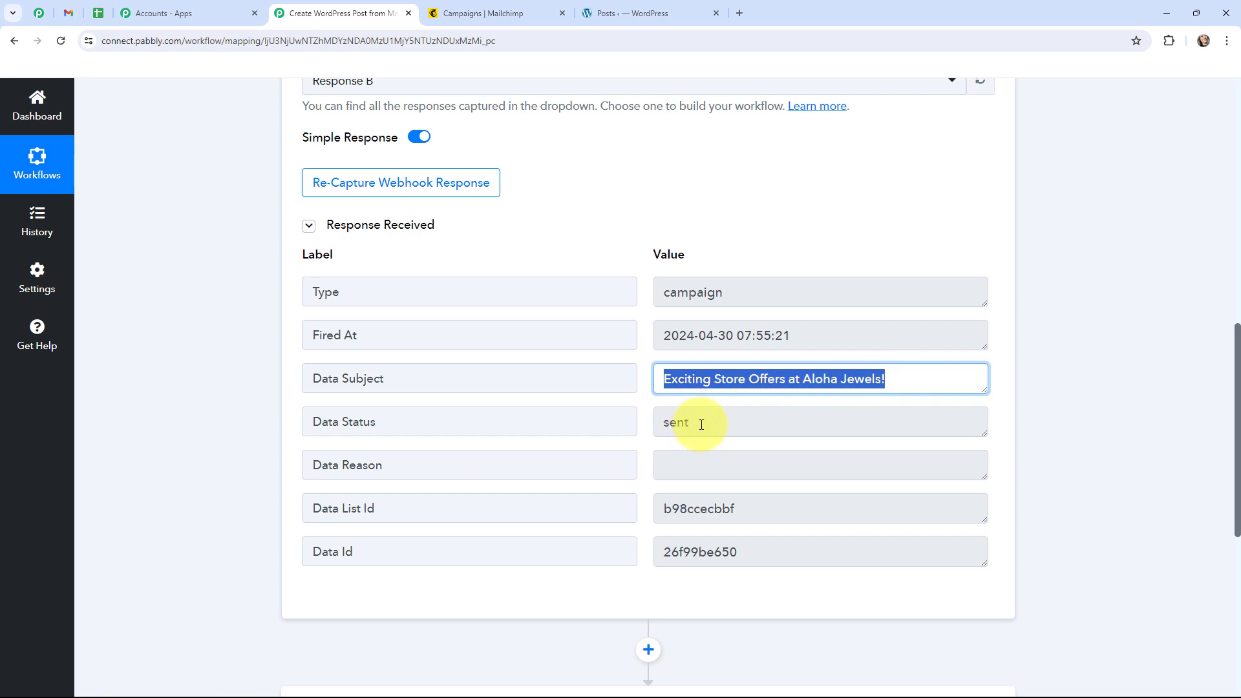
left_click_drag(707, 424, 662, 425)
left_click(647, 448)
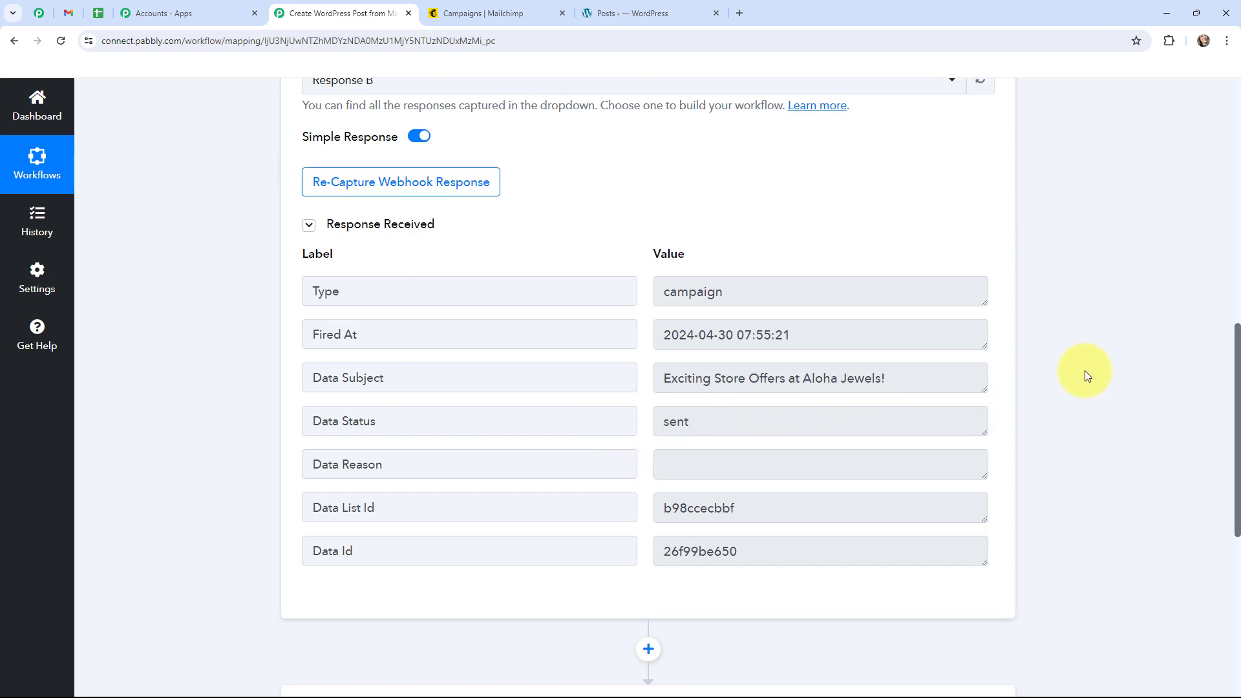
Step: Add a Mailchimp action with the Search Campaigns event after the trigger and connect it through the existing Mailchimp #6 connection
scroll(1083, 374, "down", 4)
left_click(648, 391)
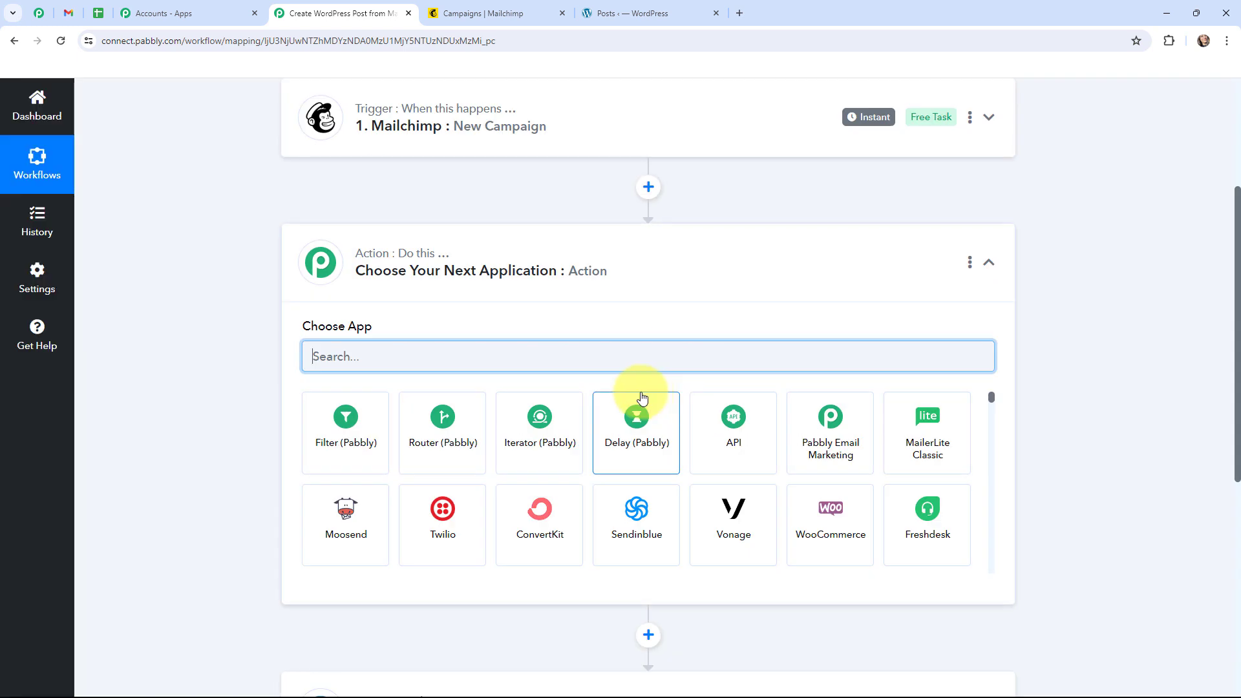
type("MAILCHIMP")
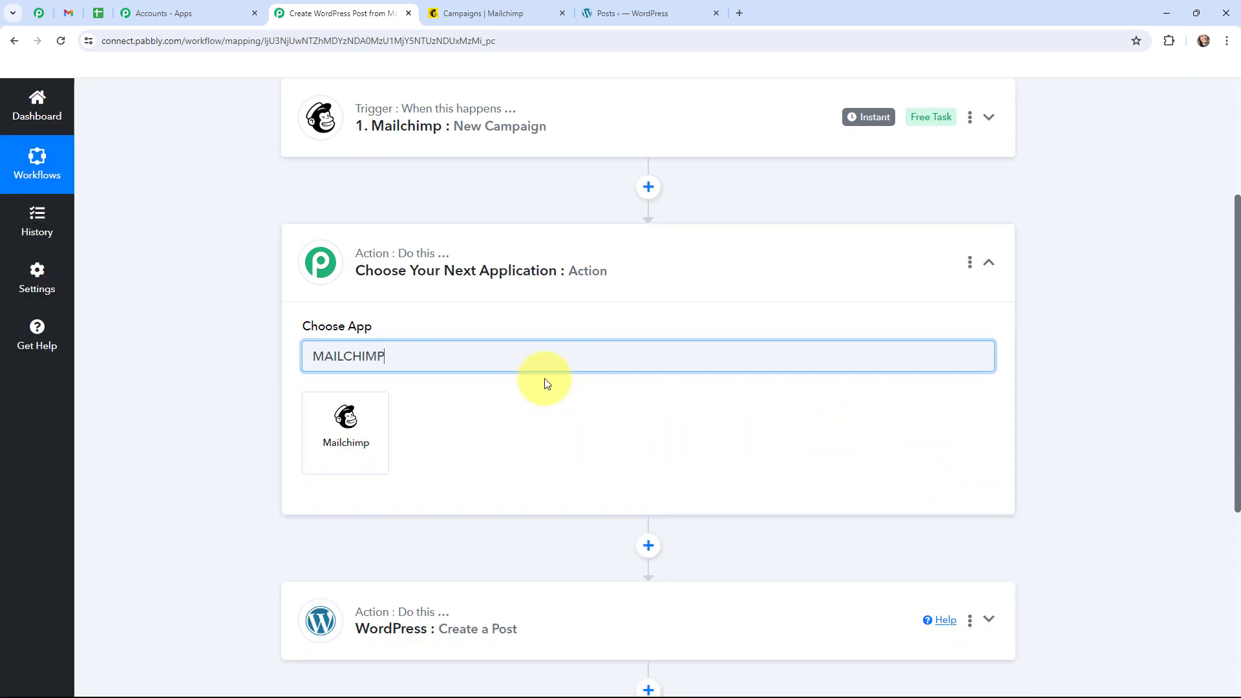
left_click(357, 424)
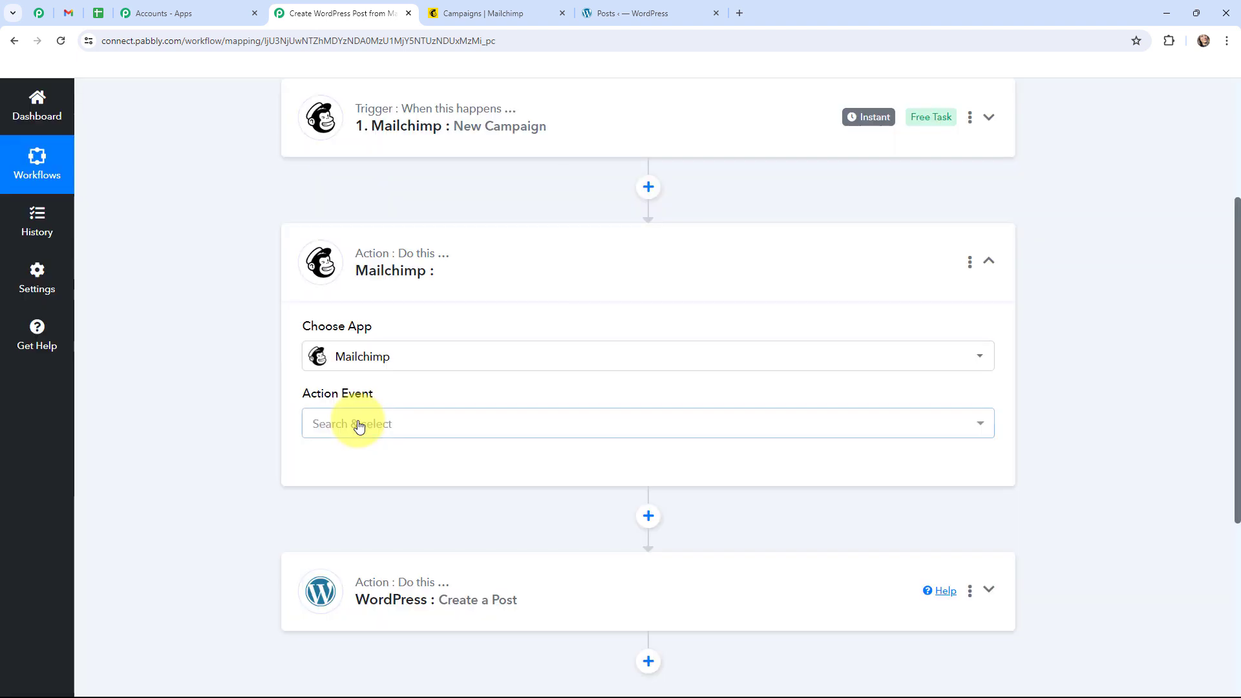
left_click(359, 424)
type("SE")
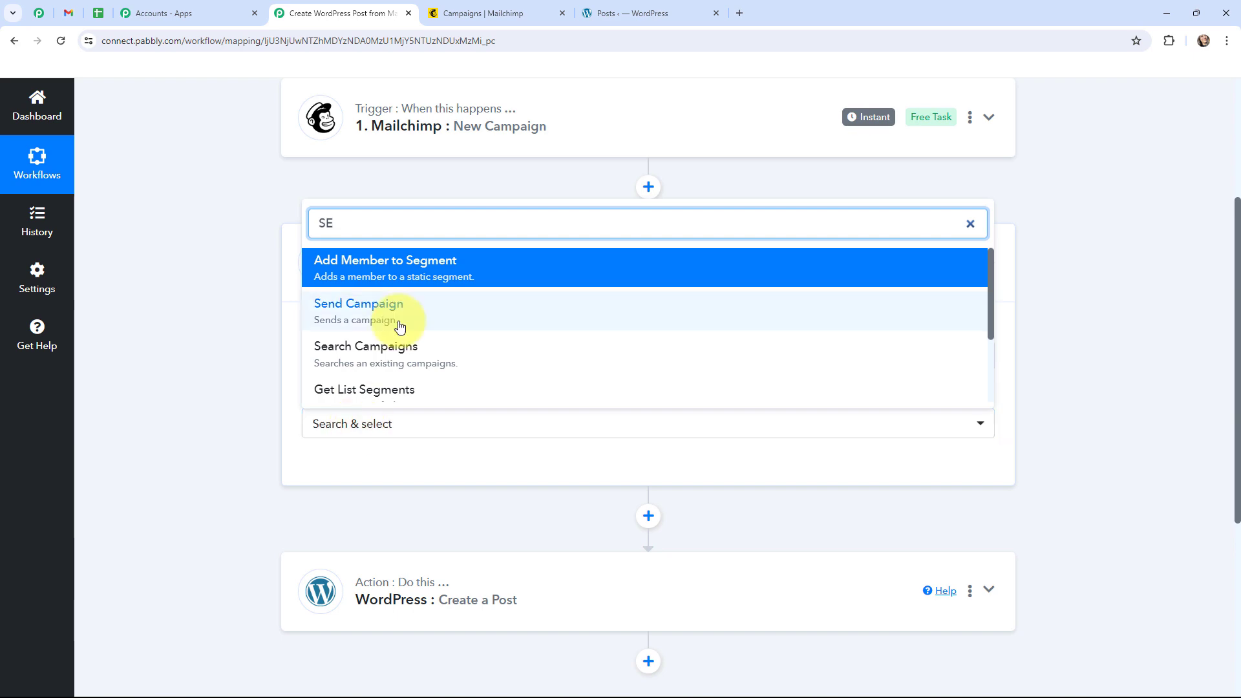
left_click(370, 351)
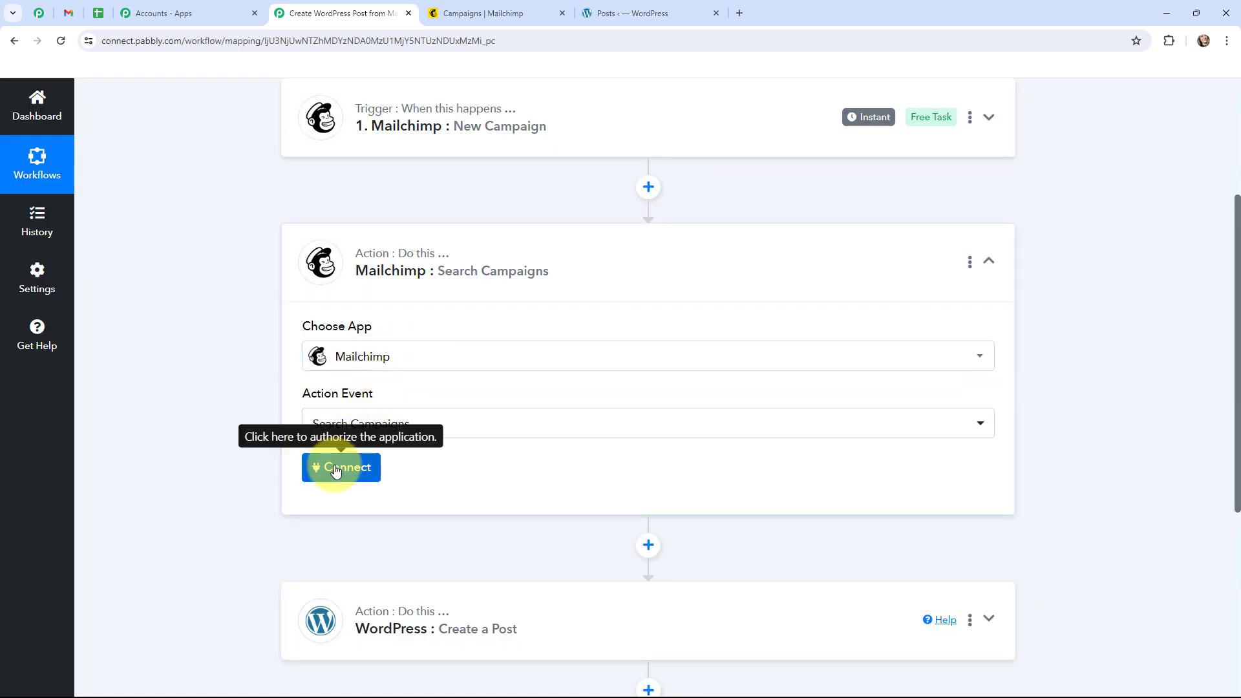
left_click(336, 470)
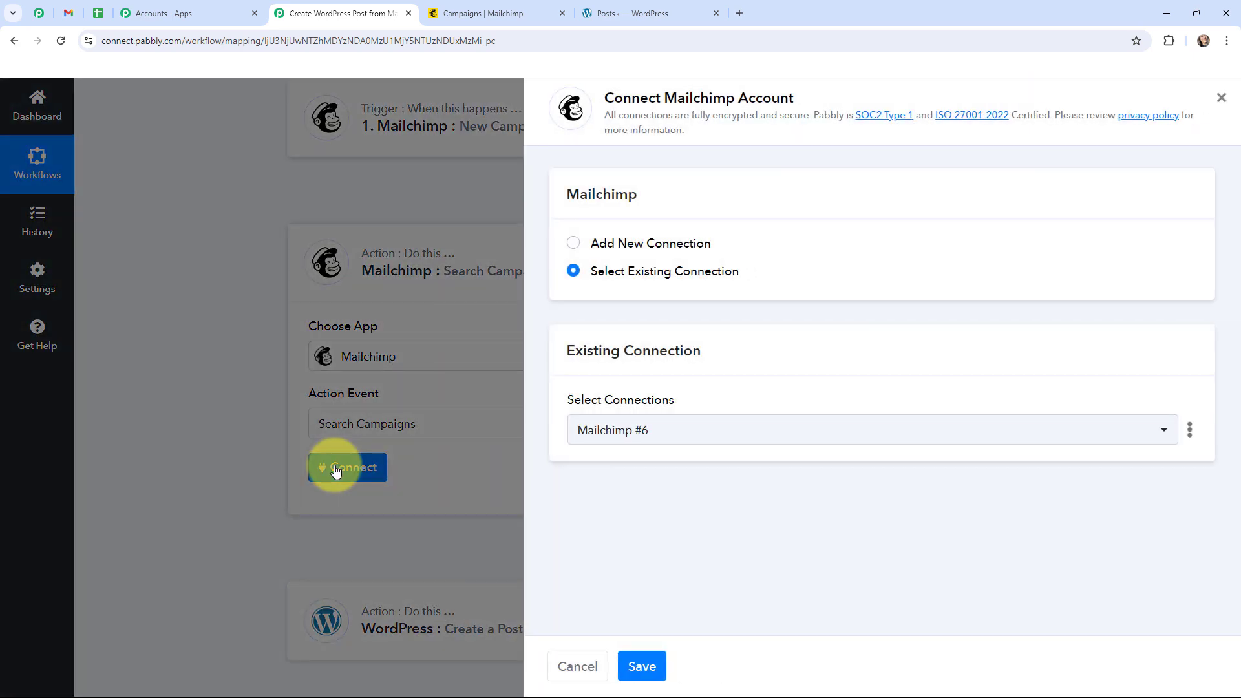
left_click(642, 667)
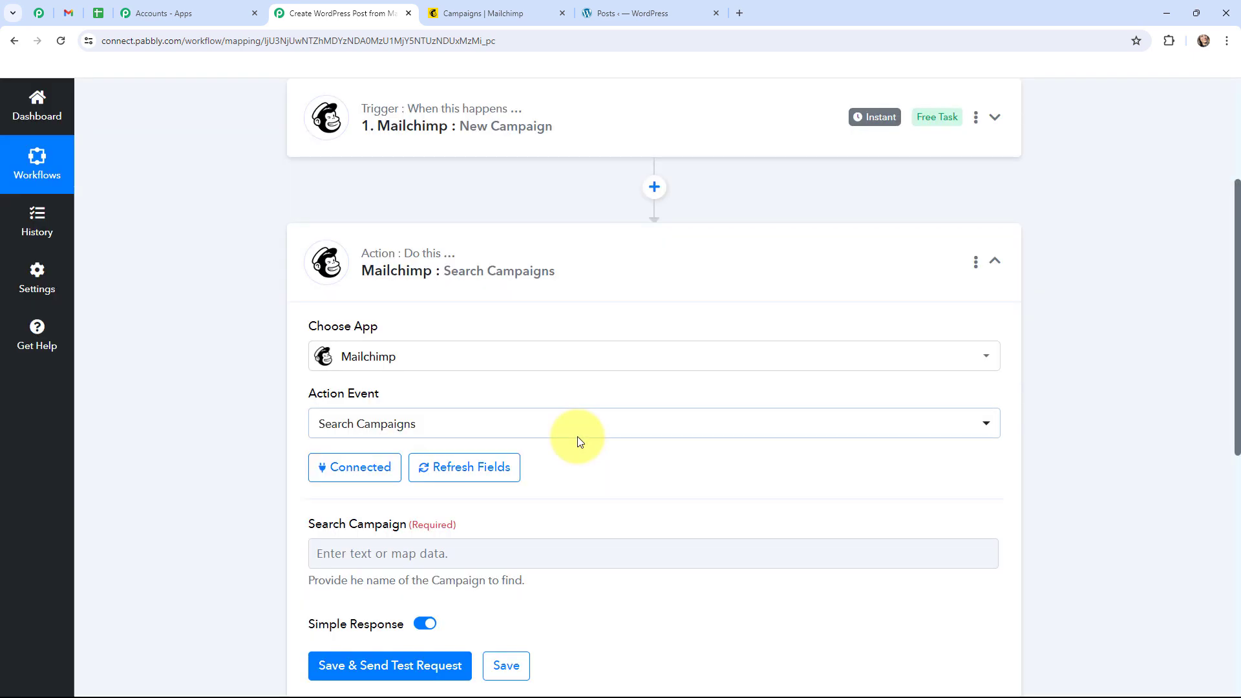
Step: Map the trigger's Data Subject into the required Search Campaign field, then save the action and send a test request
scroll(268, 391, "down", 2)
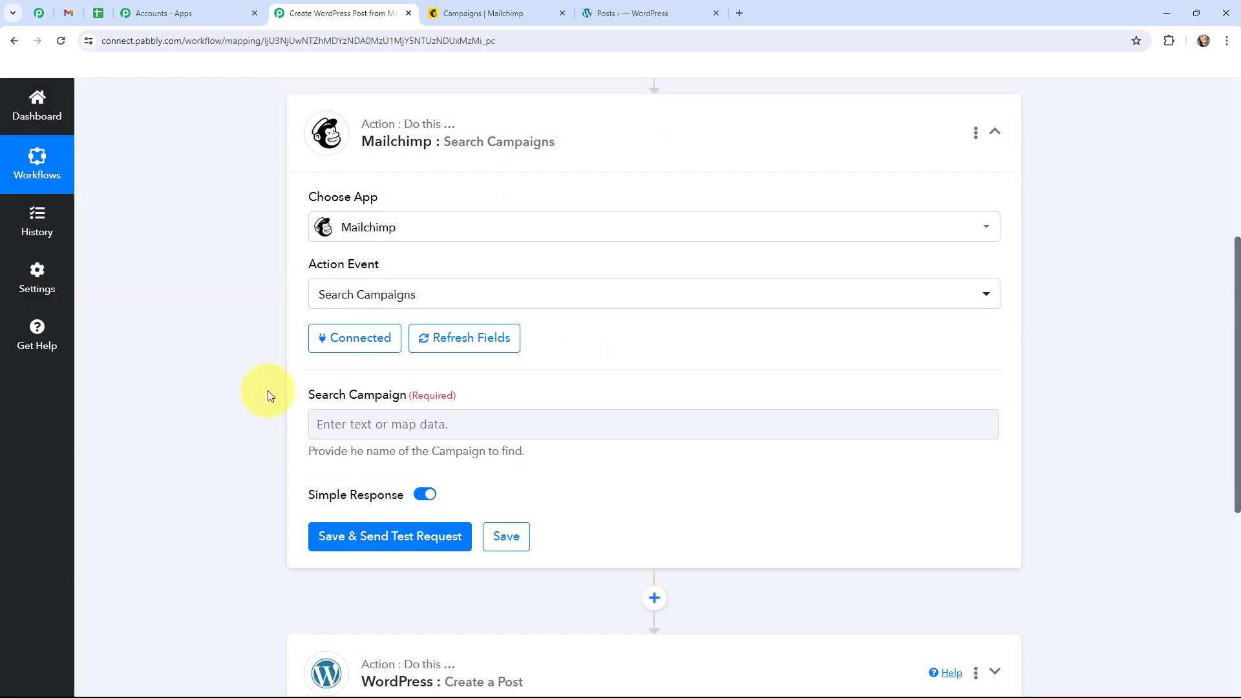
left_click(383, 423)
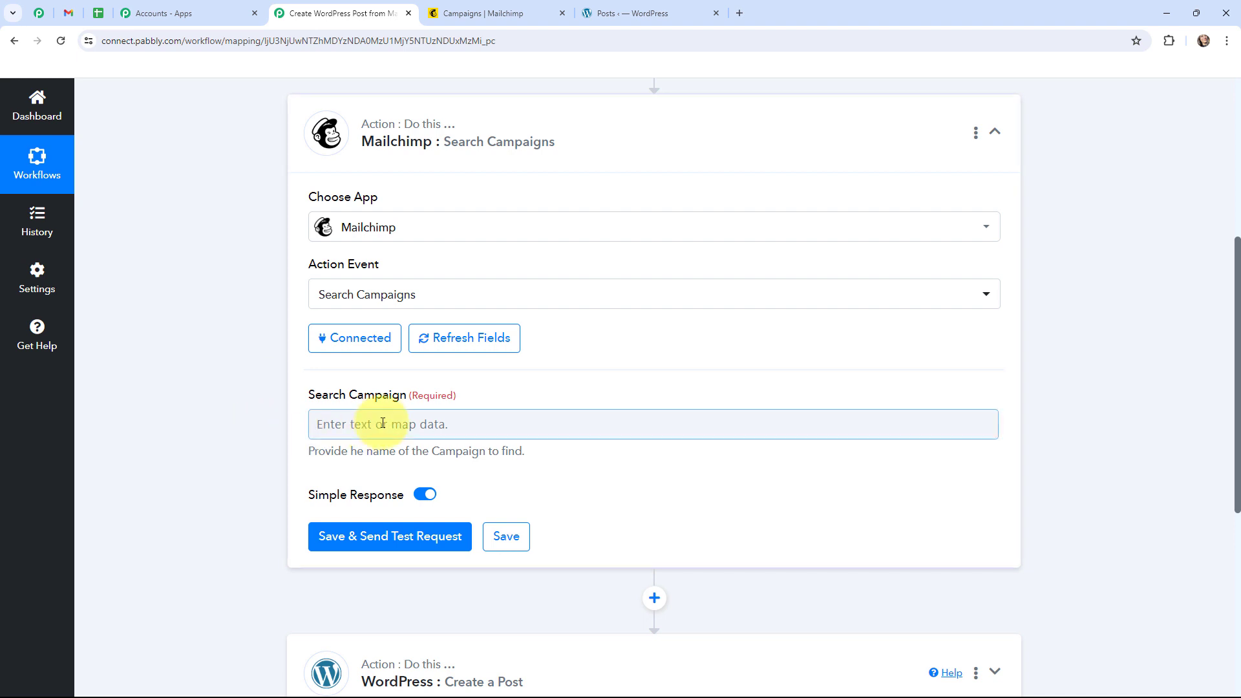
left_click(383, 423)
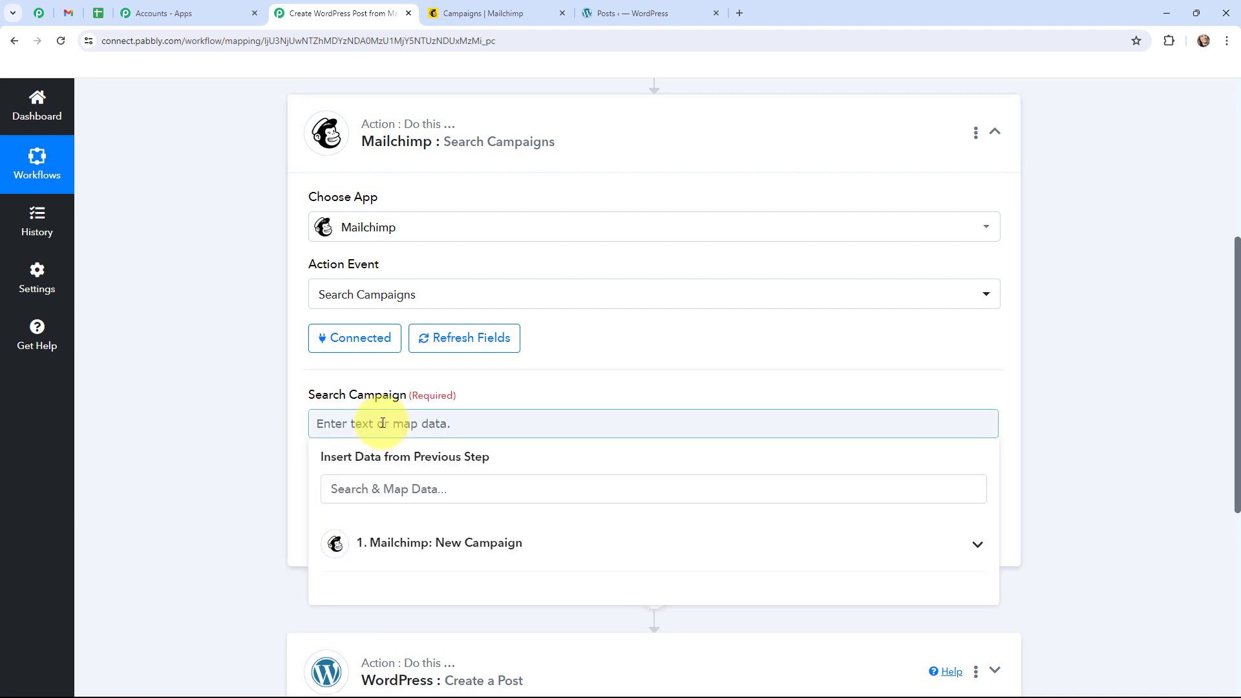
left_click(407, 563)
left_click(538, 384)
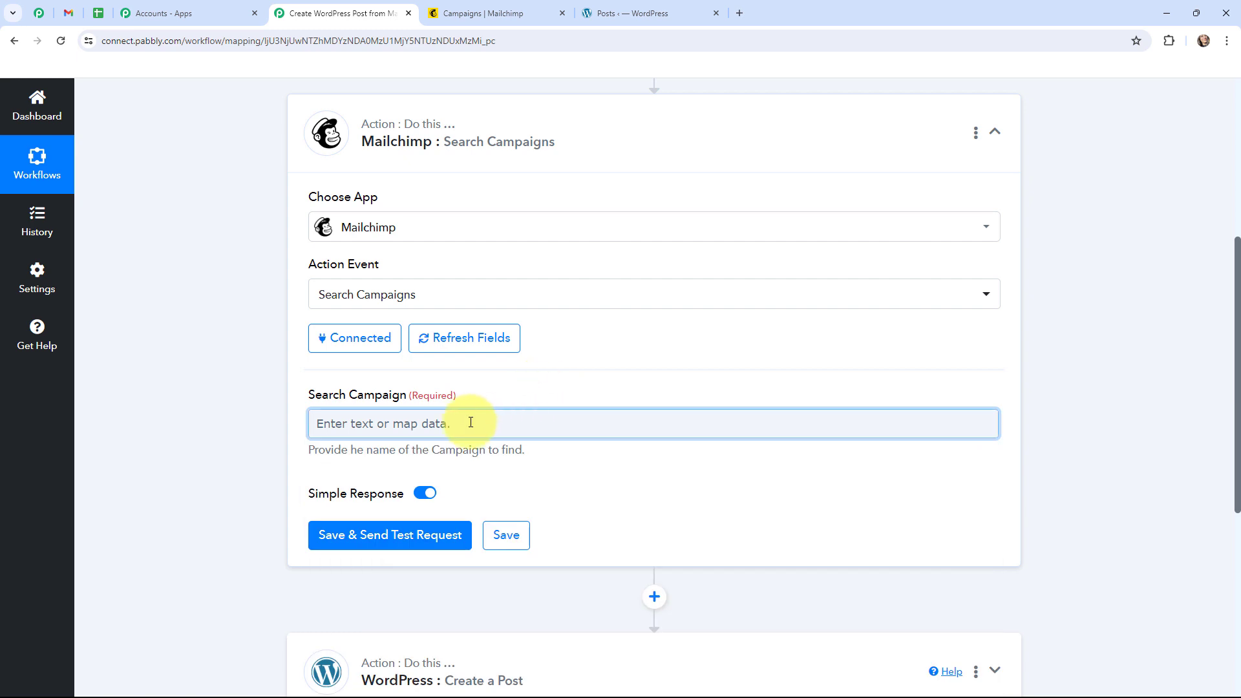
left_click(401, 422)
left_click(416, 541)
scroll(510, 397, "down", 1)
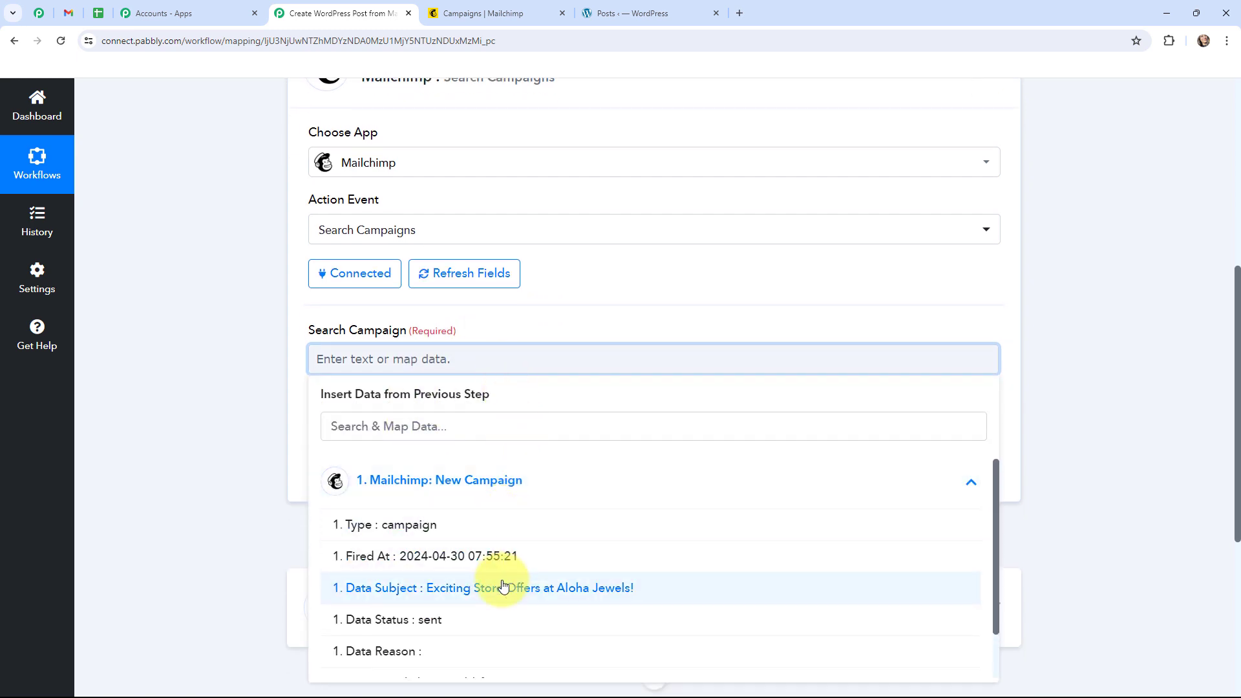
left_click(433, 586)
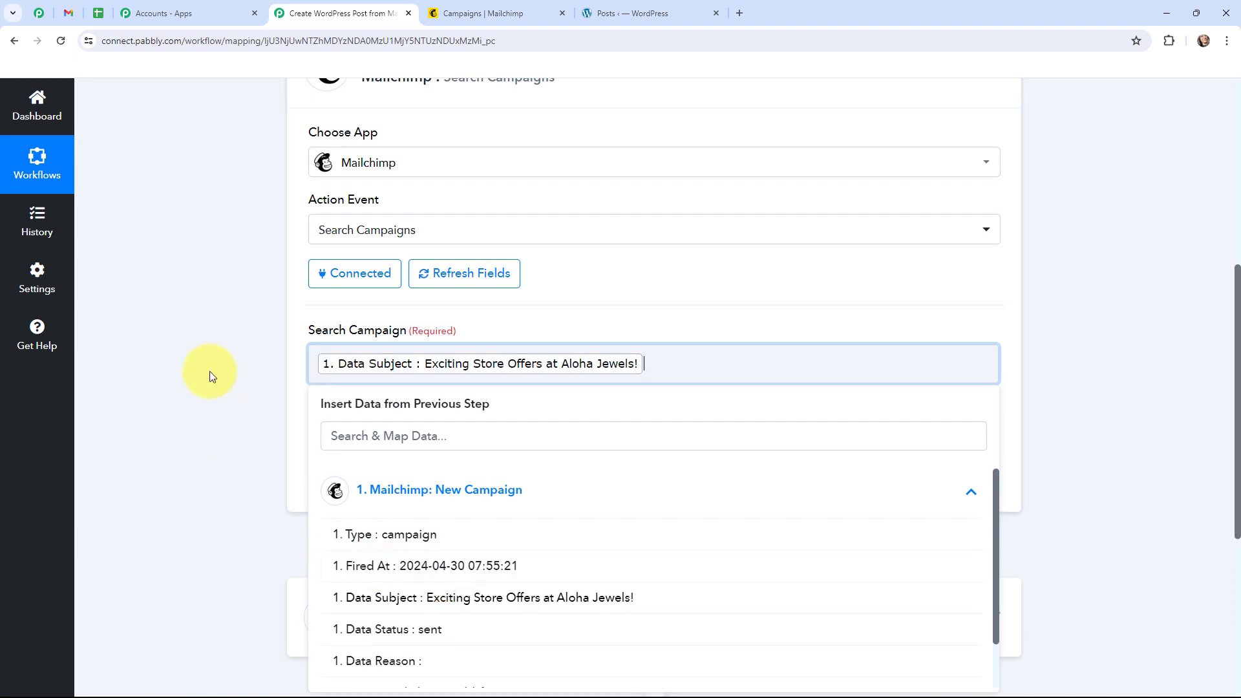
left_click(210, 372)
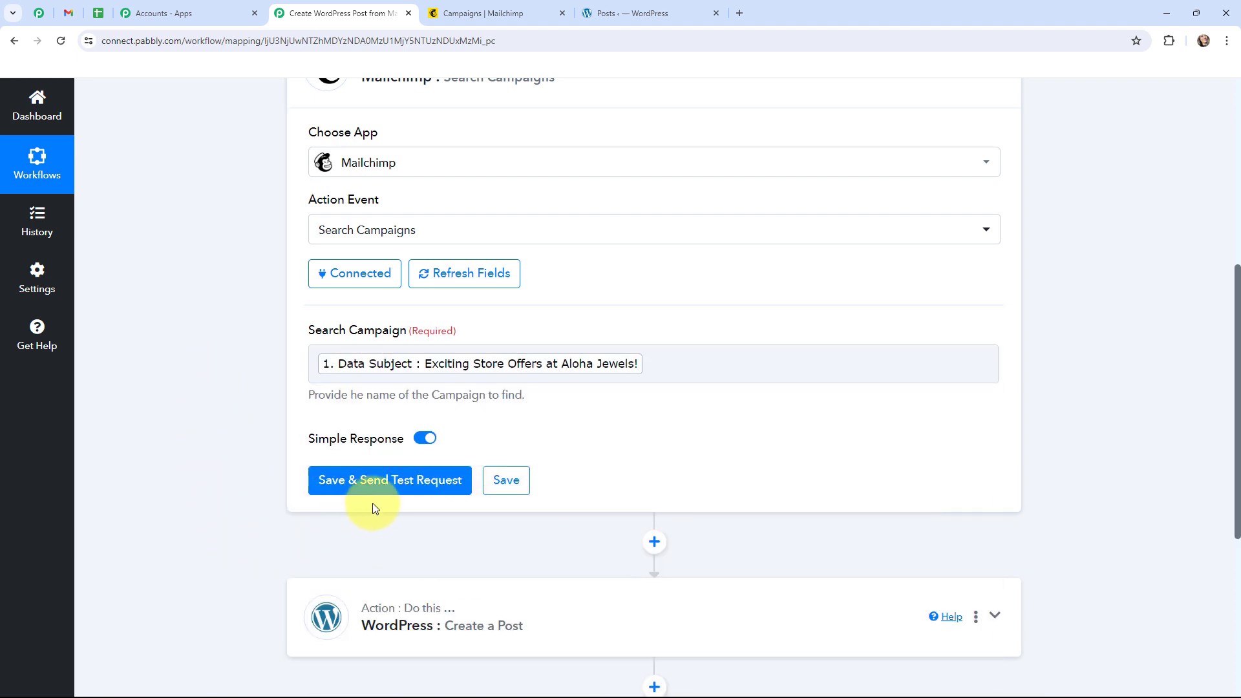
left_click(394, 482)
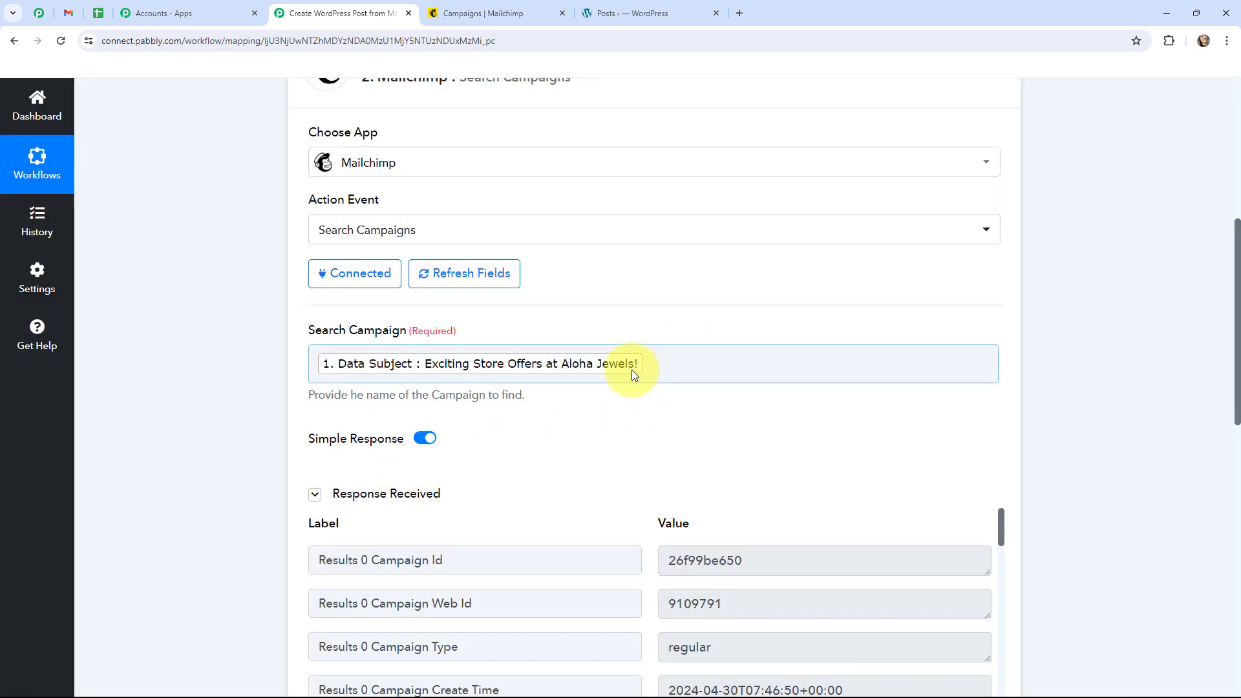
Step: Find the campaign's Long Archive Url in the Search Campaigns response and copy its full value
scroll(642, 390, "down", 3)
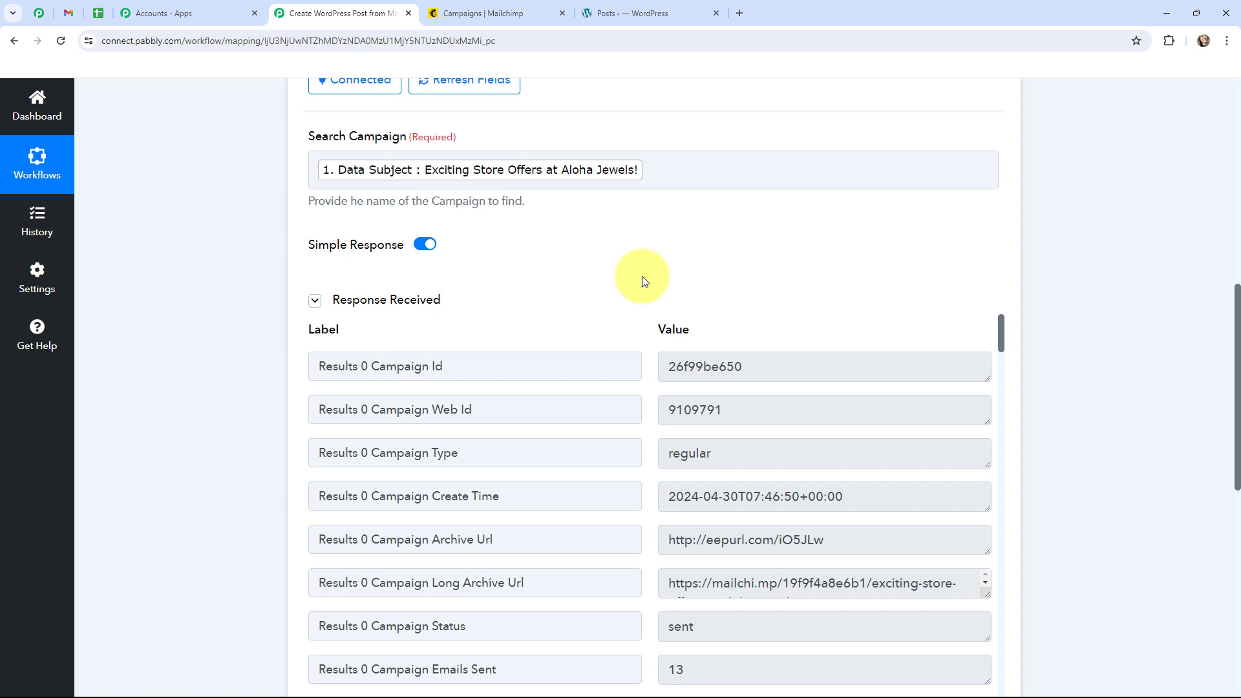
scroll(645, 281, "down", 1)
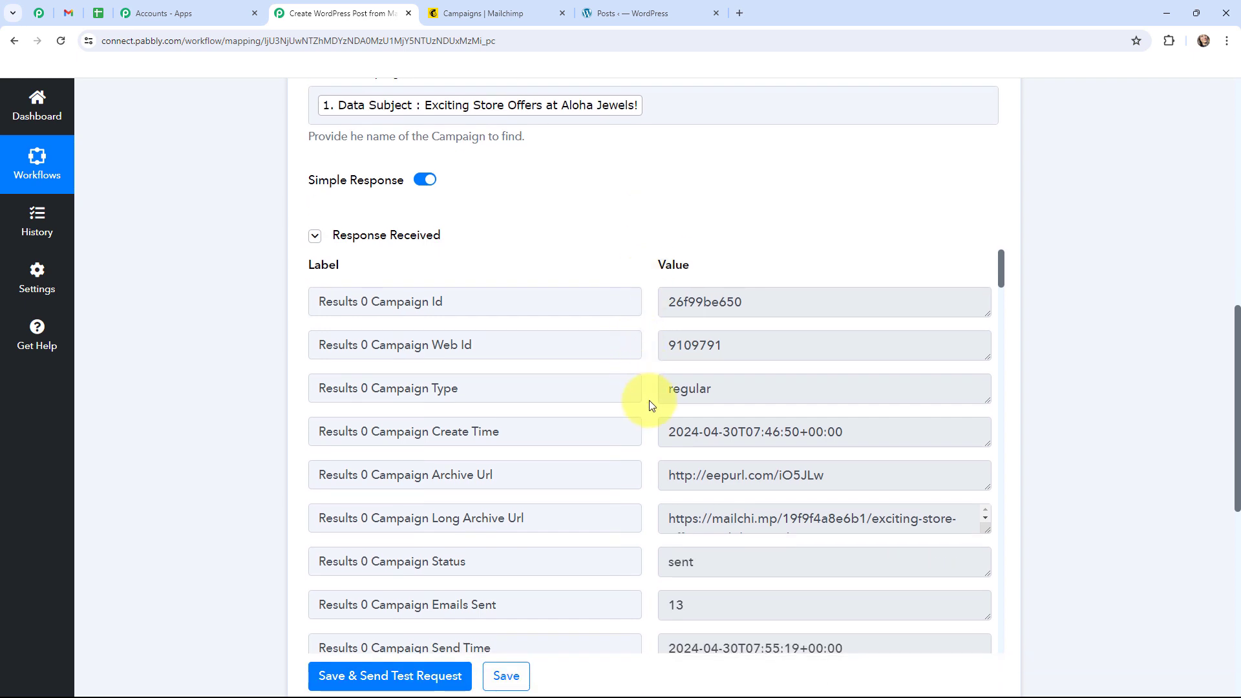
scroll(653, 378, "down", 1)
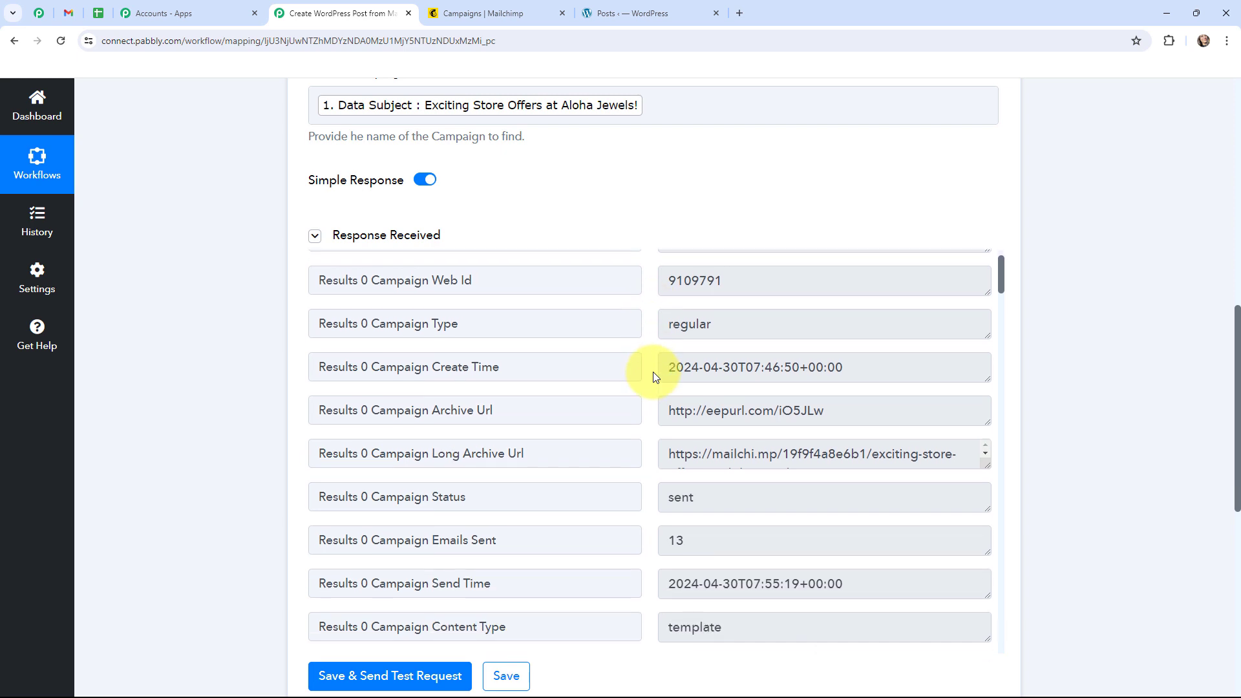
scroll(653, 372, "down", 1)
left_click_drag(668, 389, 816, 388)
left_click(816, 387)
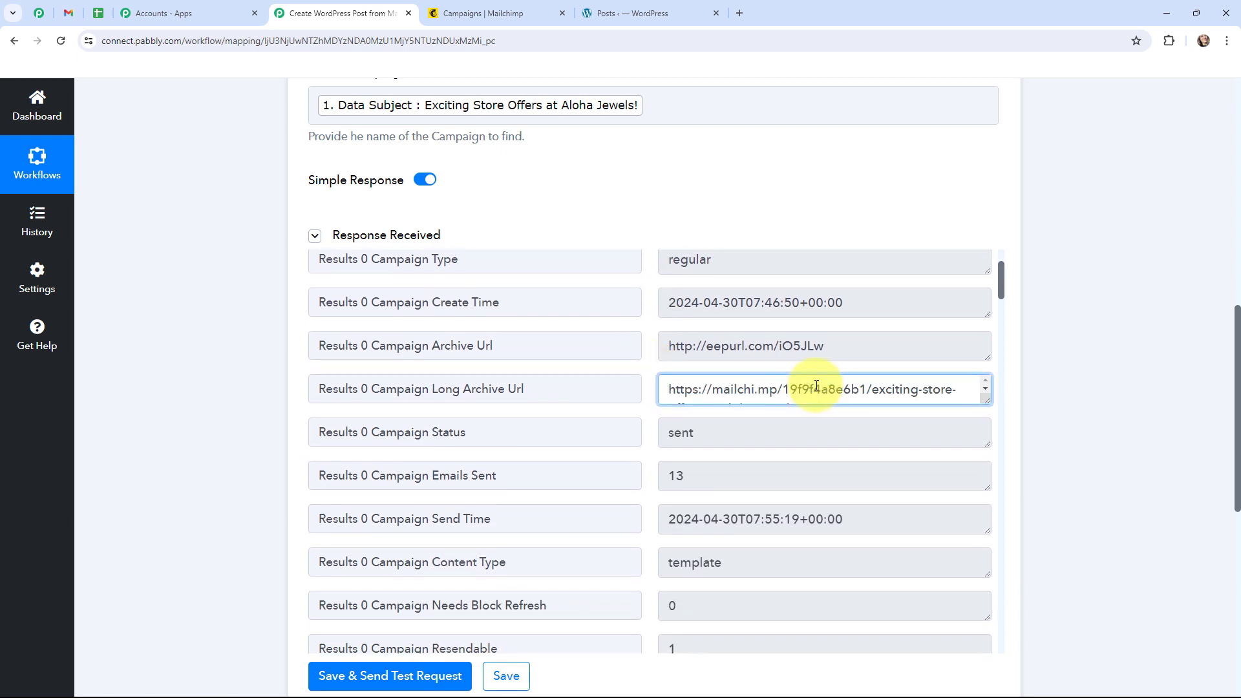
left_click_drag(669, 389, 816, 398)
key("ctrl+c")
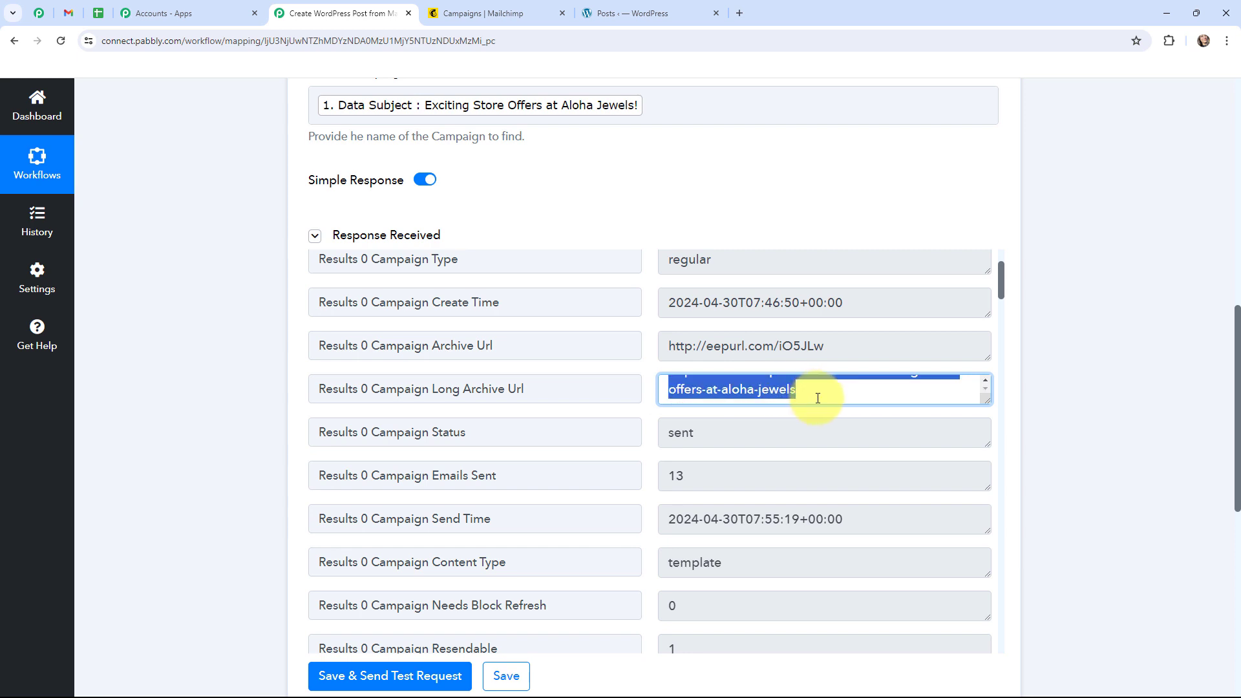
Step: Load the copied archive URL in a new browser tab to check the campaign's content, then return to the workflow
left_click(739, 13)
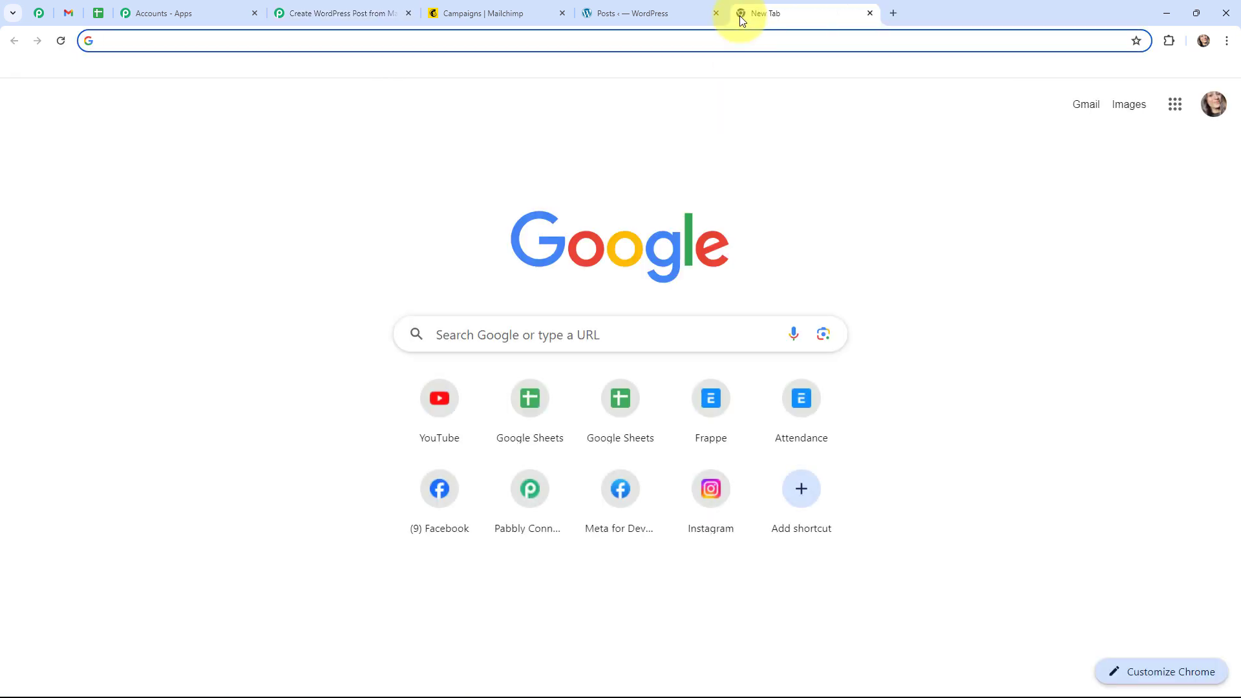
key("ctrl+v")
key("Return")
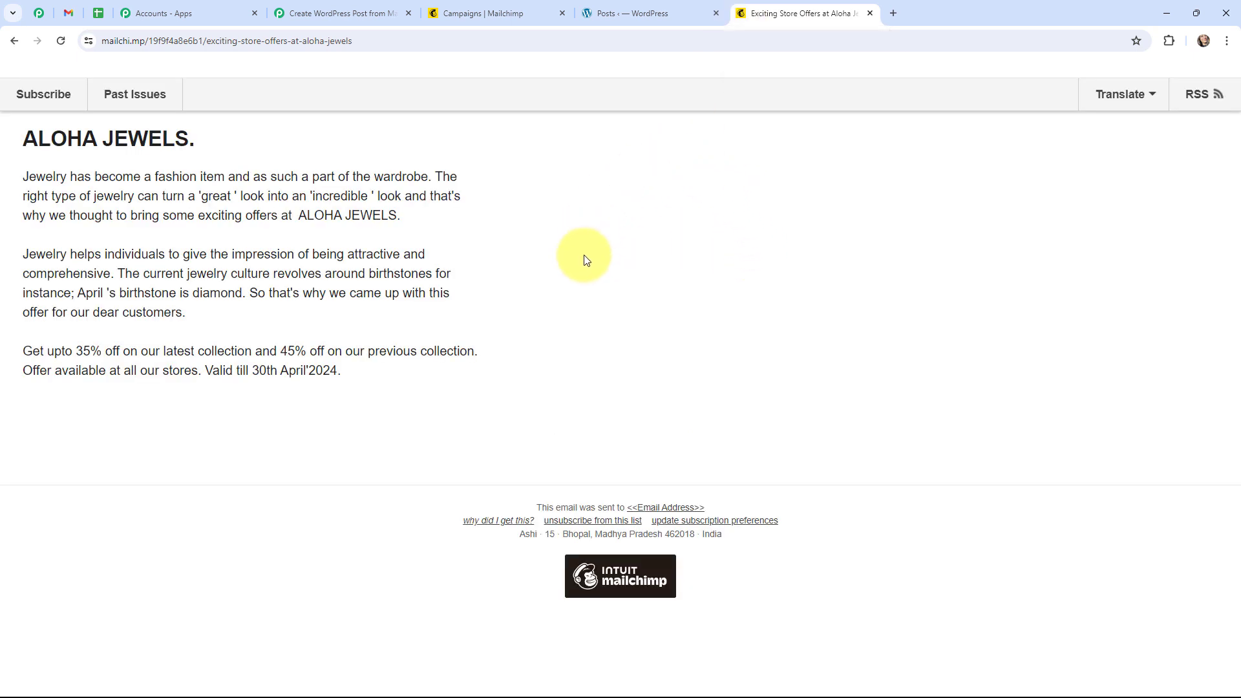
left_click(870, 13)
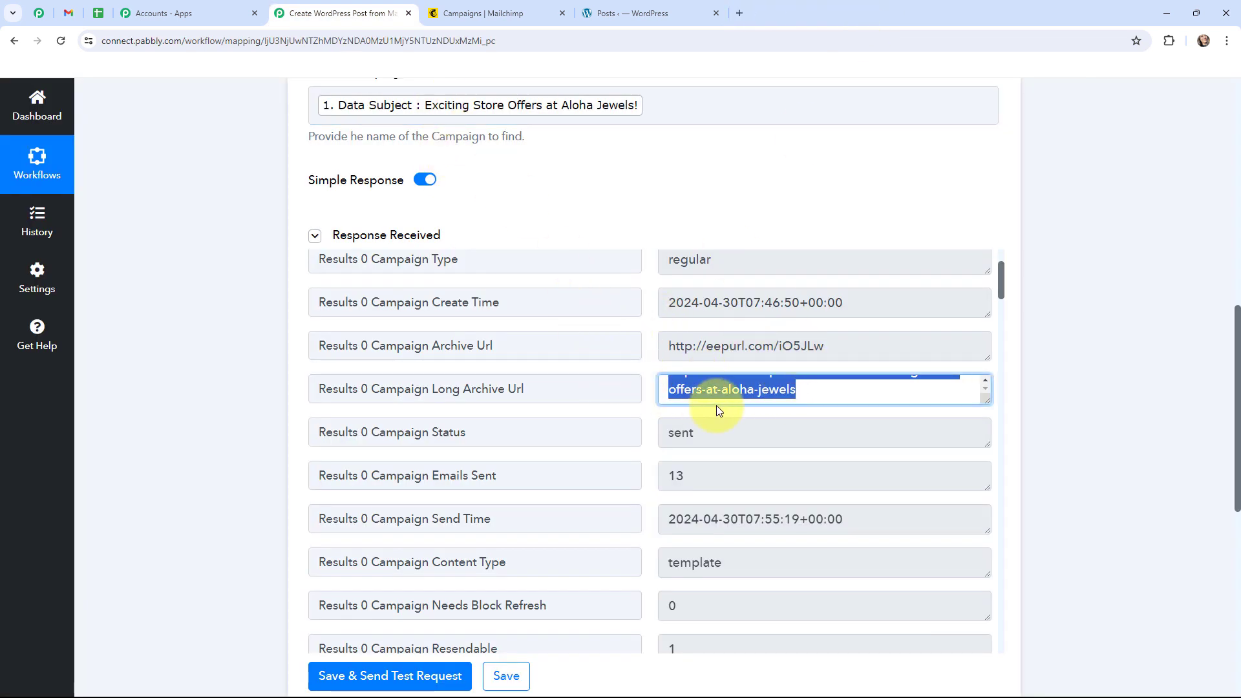
scroll(801, 388, "up", 1)
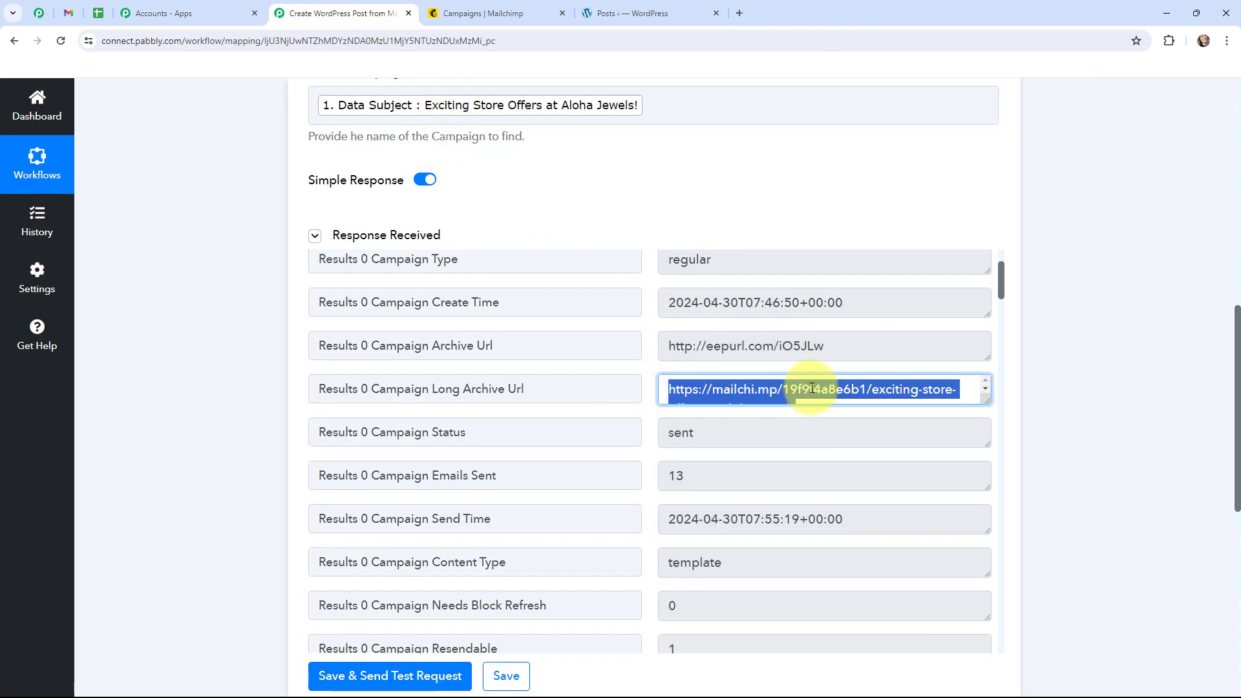
Step: Add a WordPress action with the Create a Post event after the Search Campaigns step and begin connecting it
left_click(650, 391)
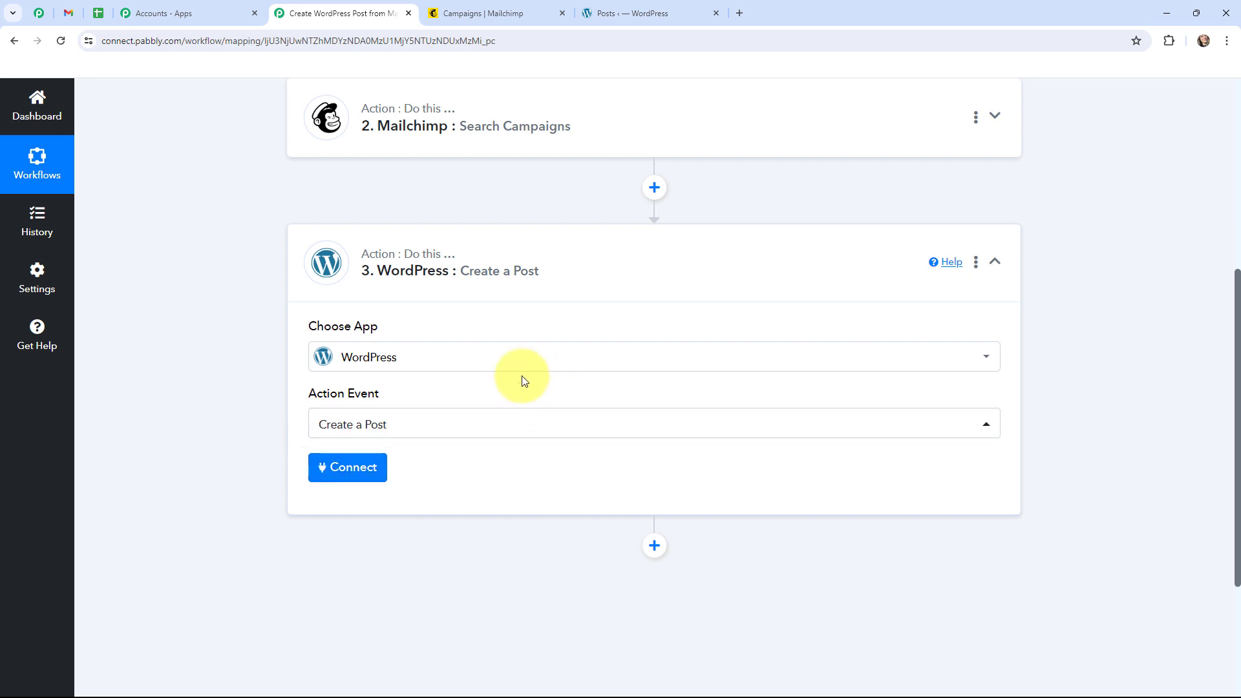
left_click(347, 474)
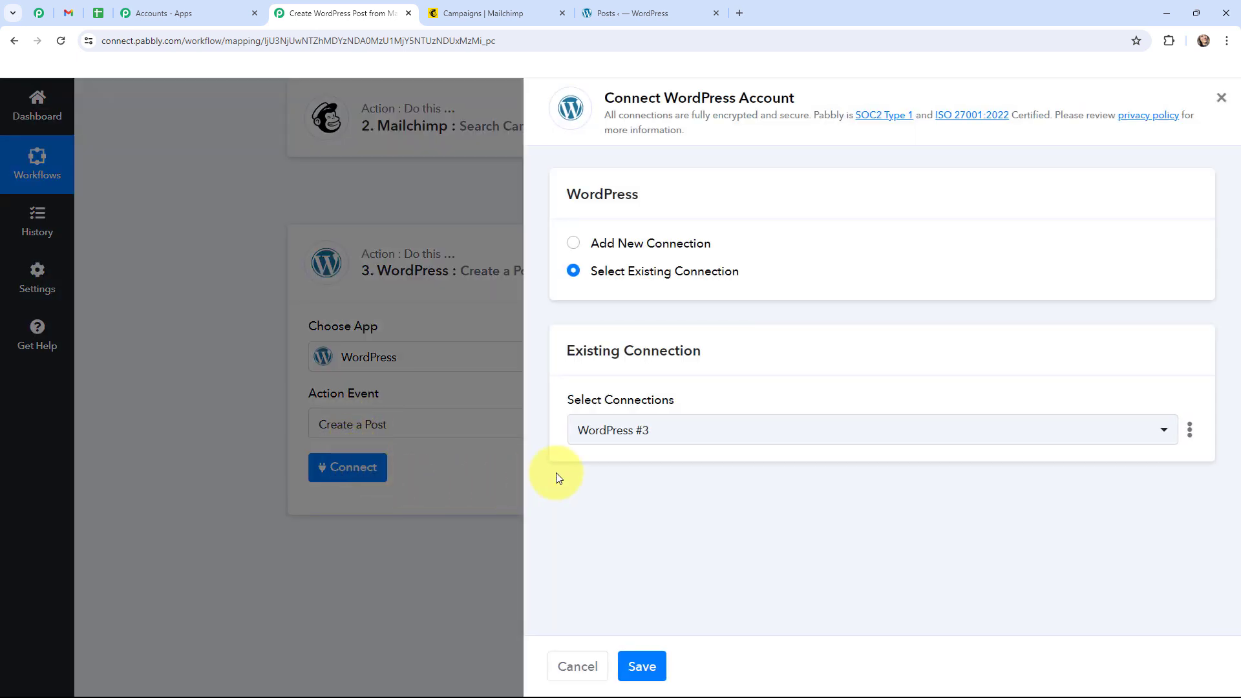
left_click(571, 246)
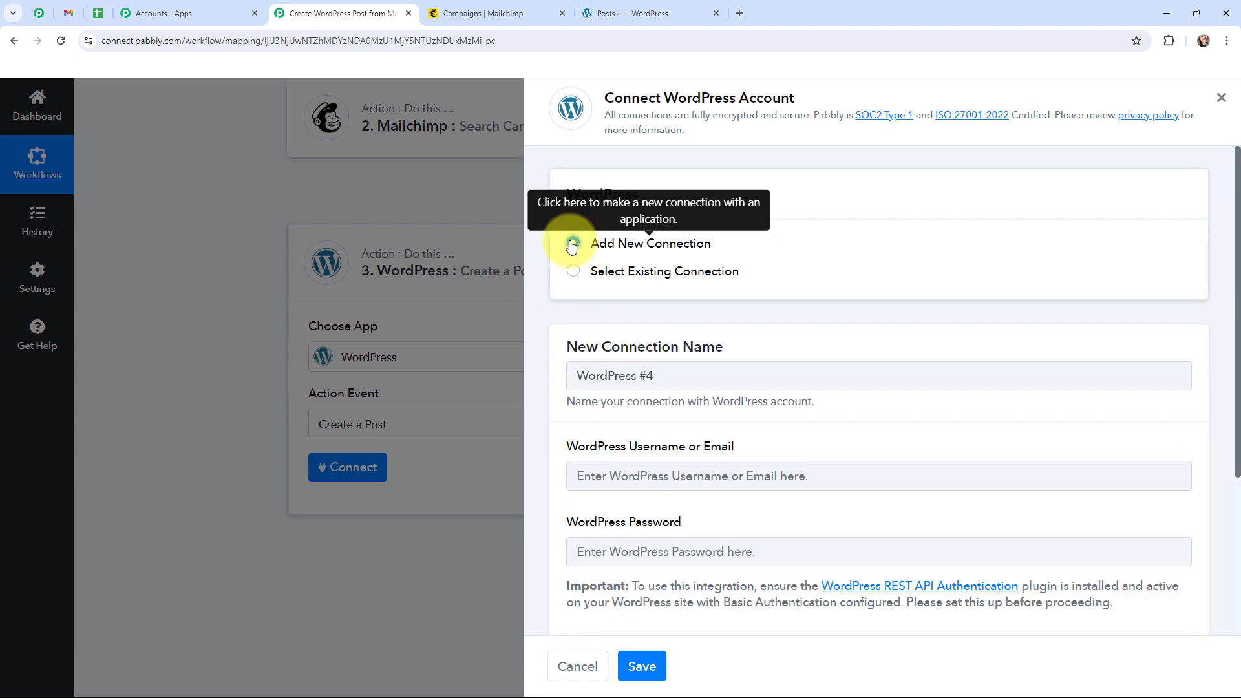
scroll(580, 404, "down", 1)
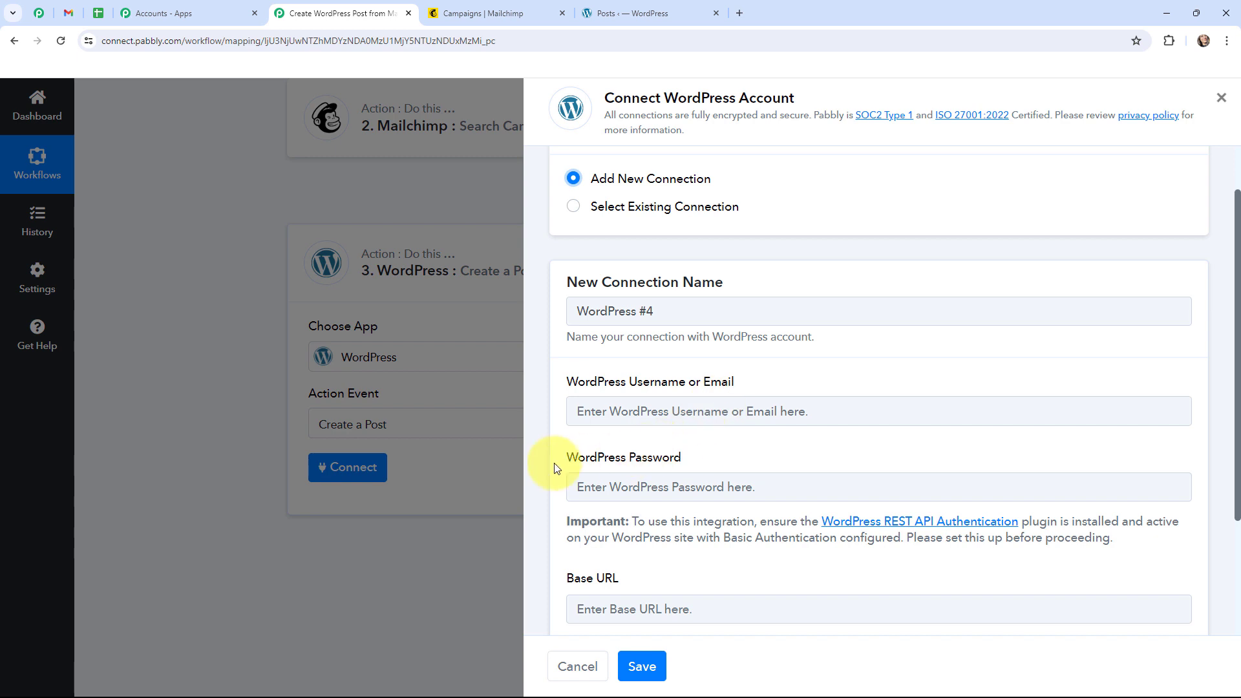
scroll(692, 452, "down", 1)
scroll(692, 452, "down", 2)
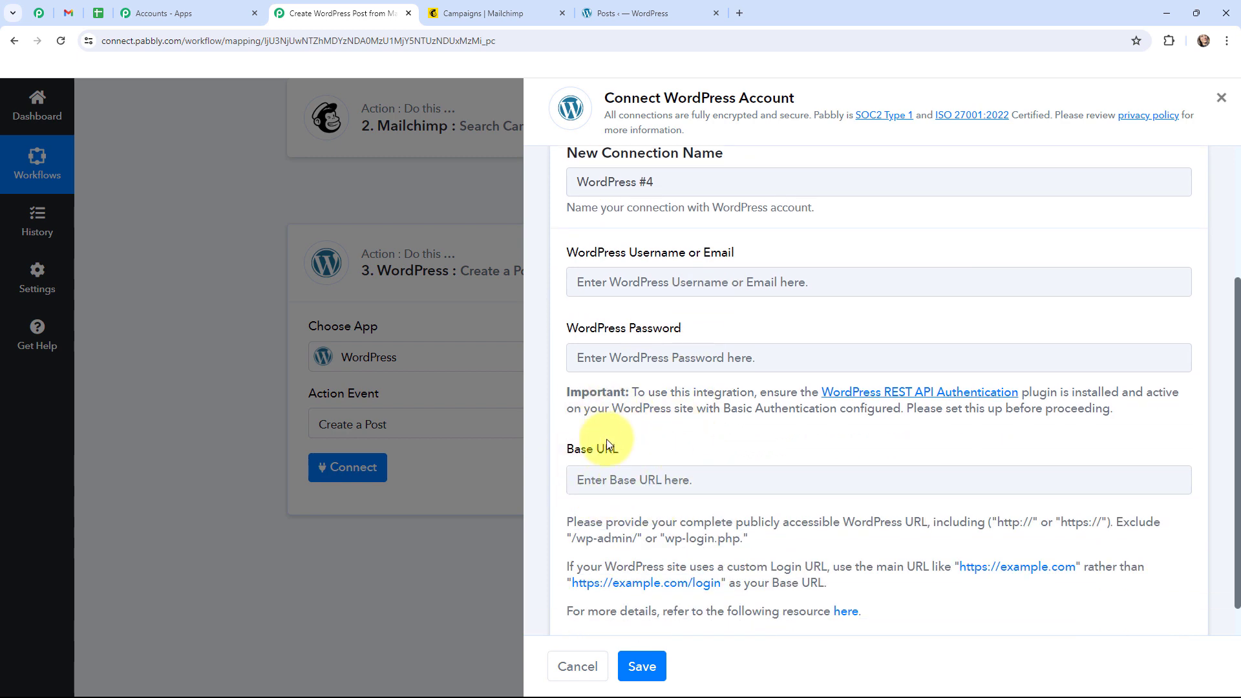
left_click(638, 6)
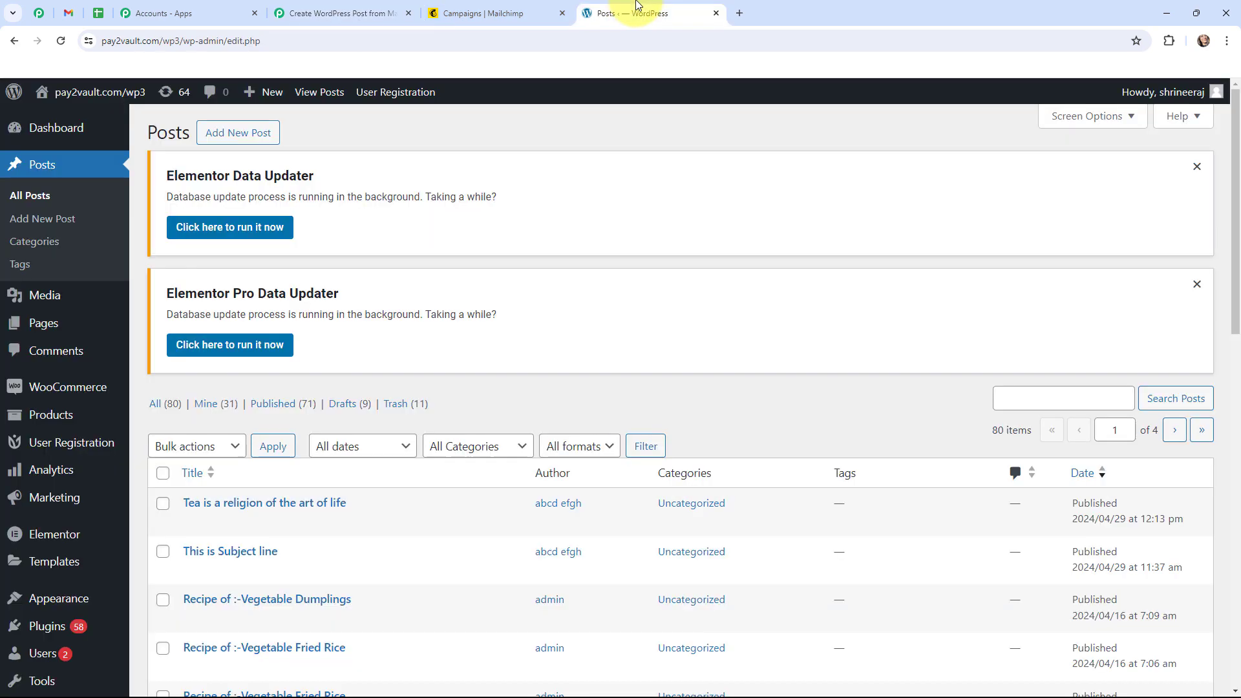
left_click(337, 34)
double_click(338, 34)
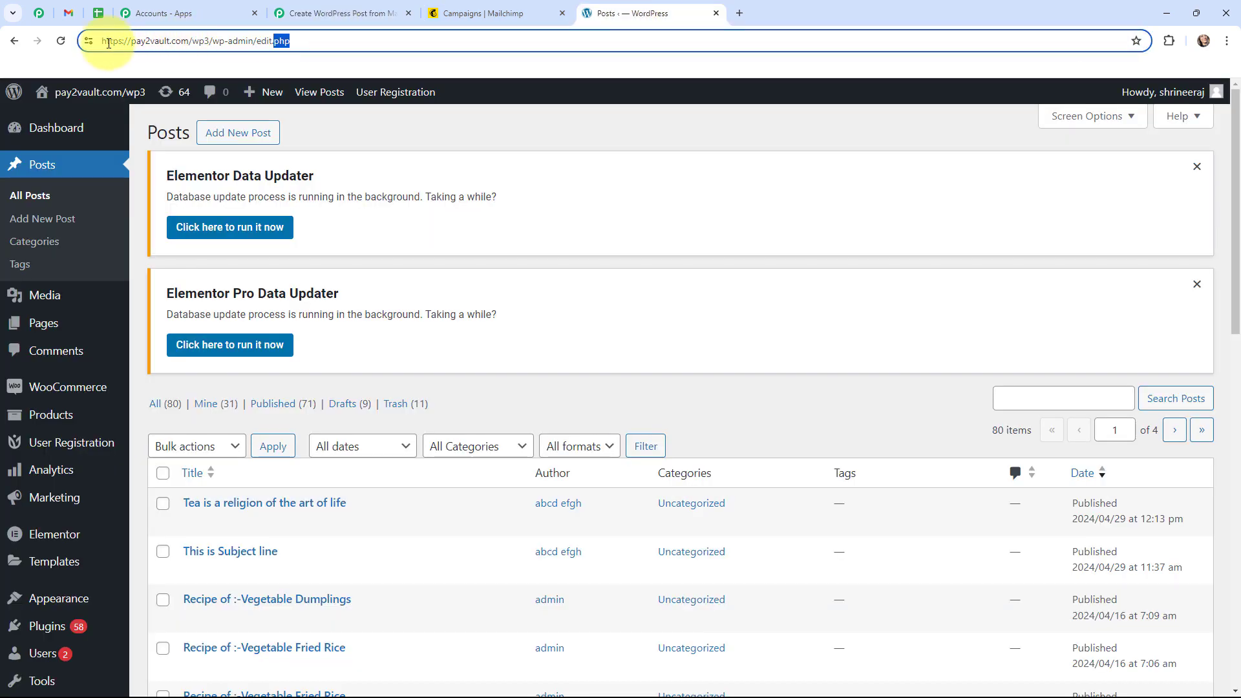
left_click_drag(104, 44, 210, 47)
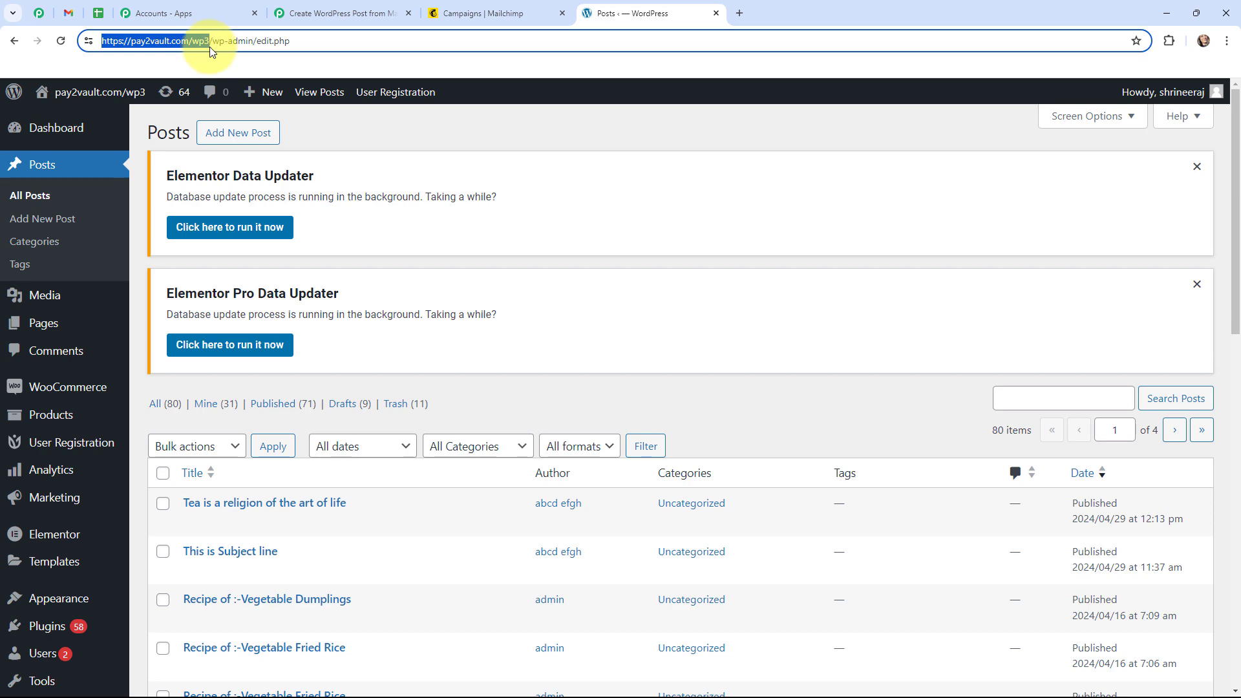
left_click(336, 13)
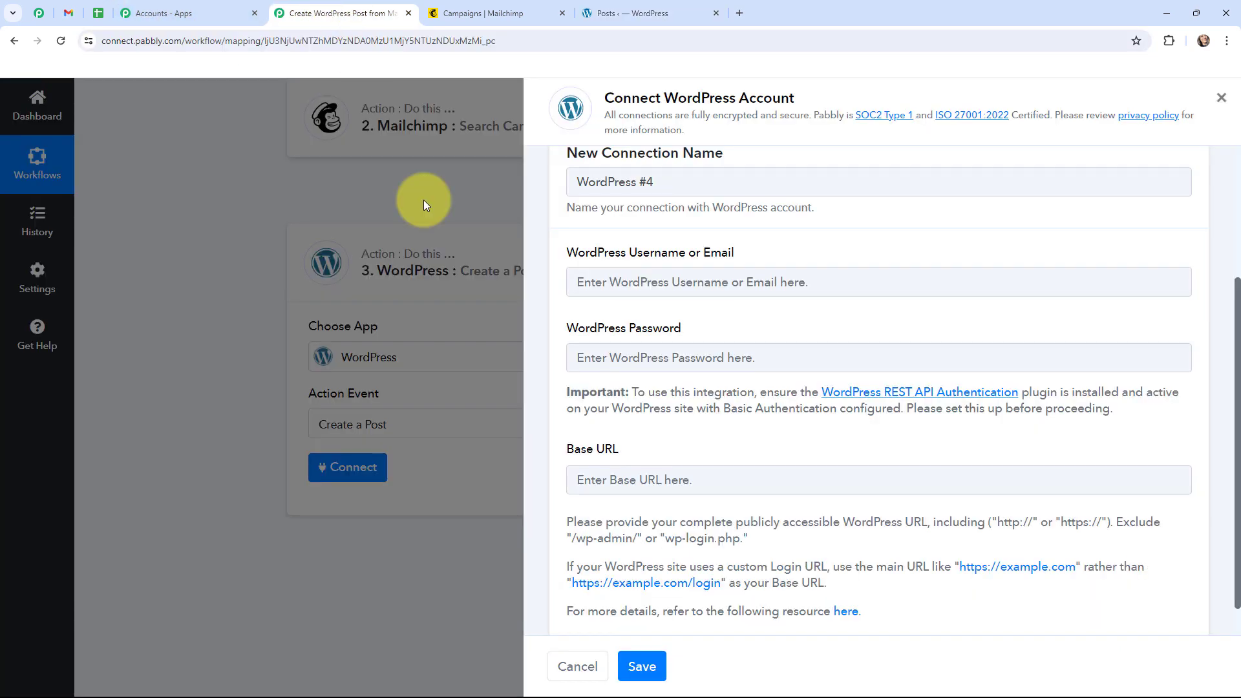
left_click(621, 478)
type("https://pay2vault.com/wp3")
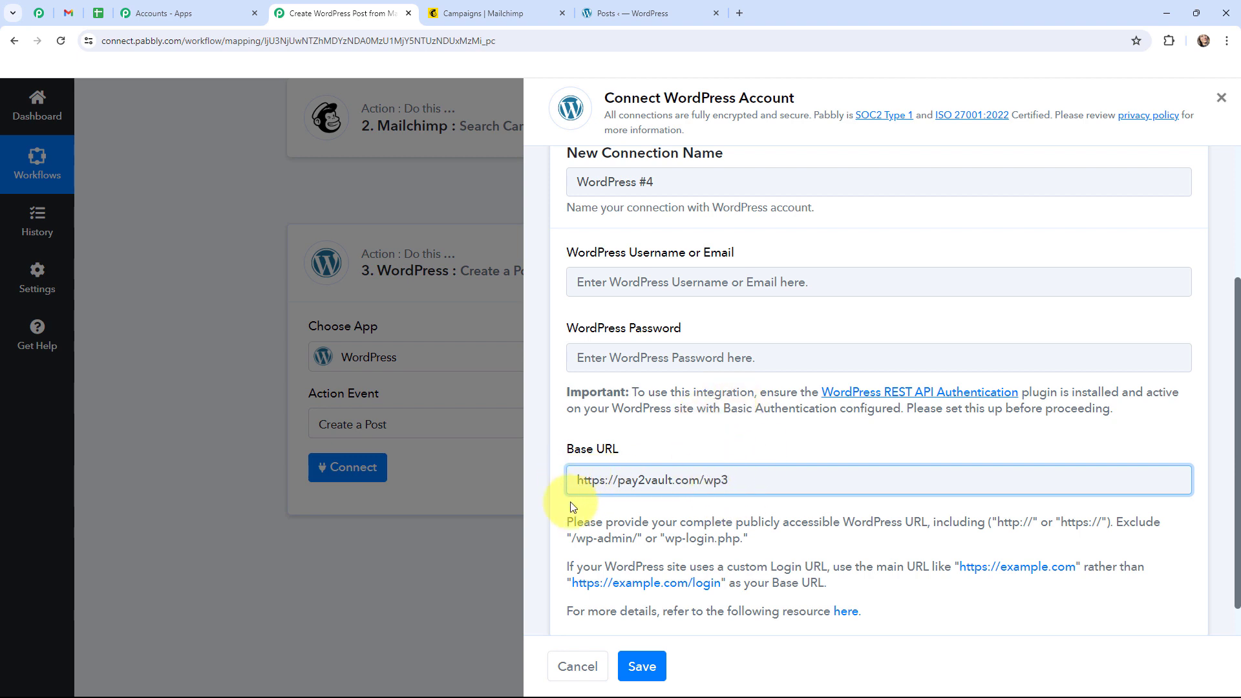
Step: Examine the Base URL instructions and compare the new-connection fields with the existing-connection option
left_click_drag(569, 522, 763, 542)
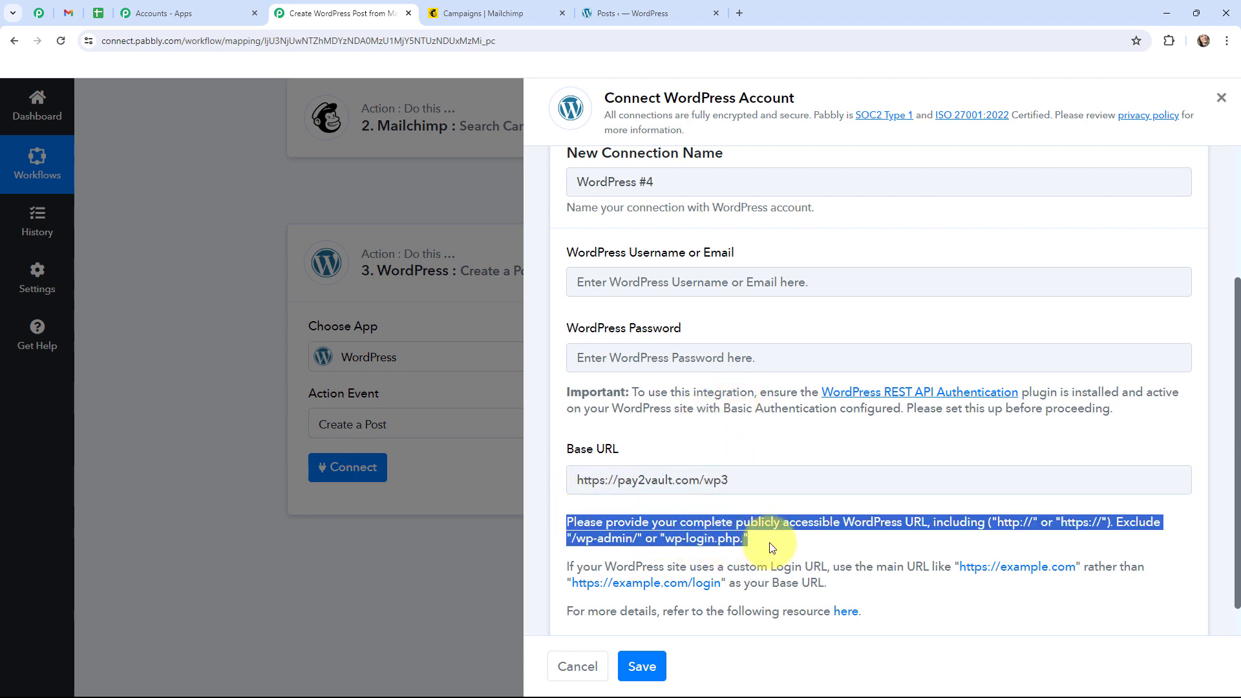
left_click(770, 543)
scroll(701, 432, "up", 1)
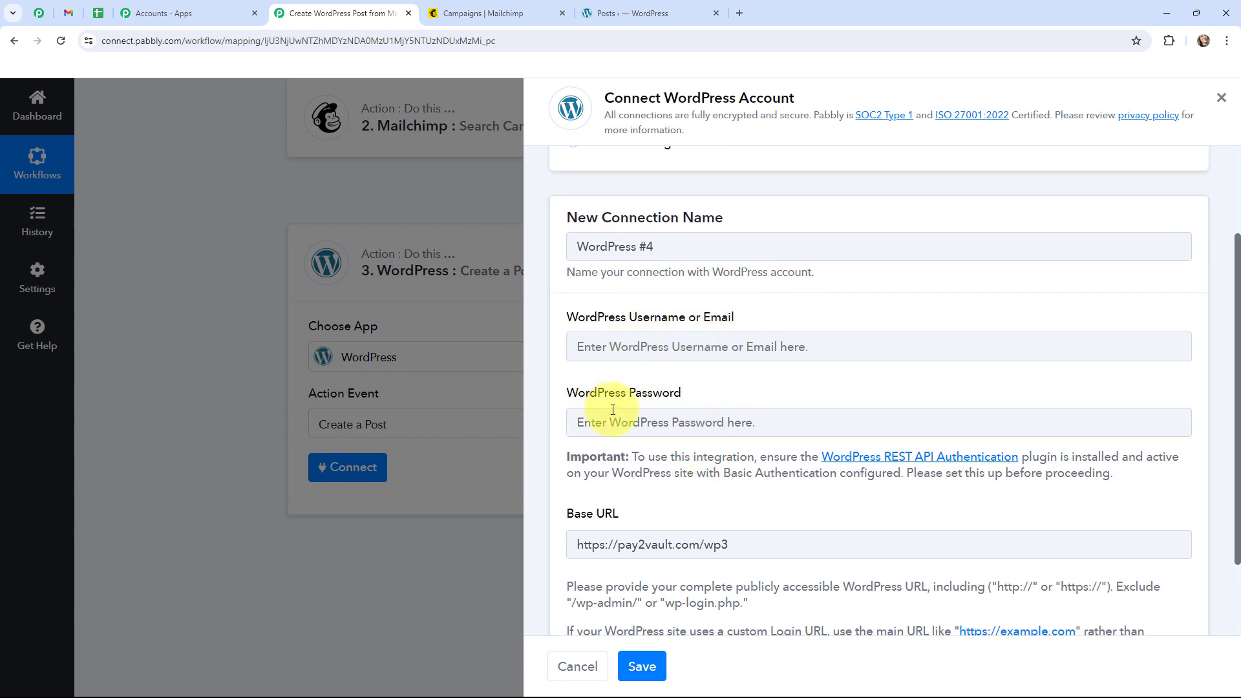
scroll(622, 422, "up", 2)
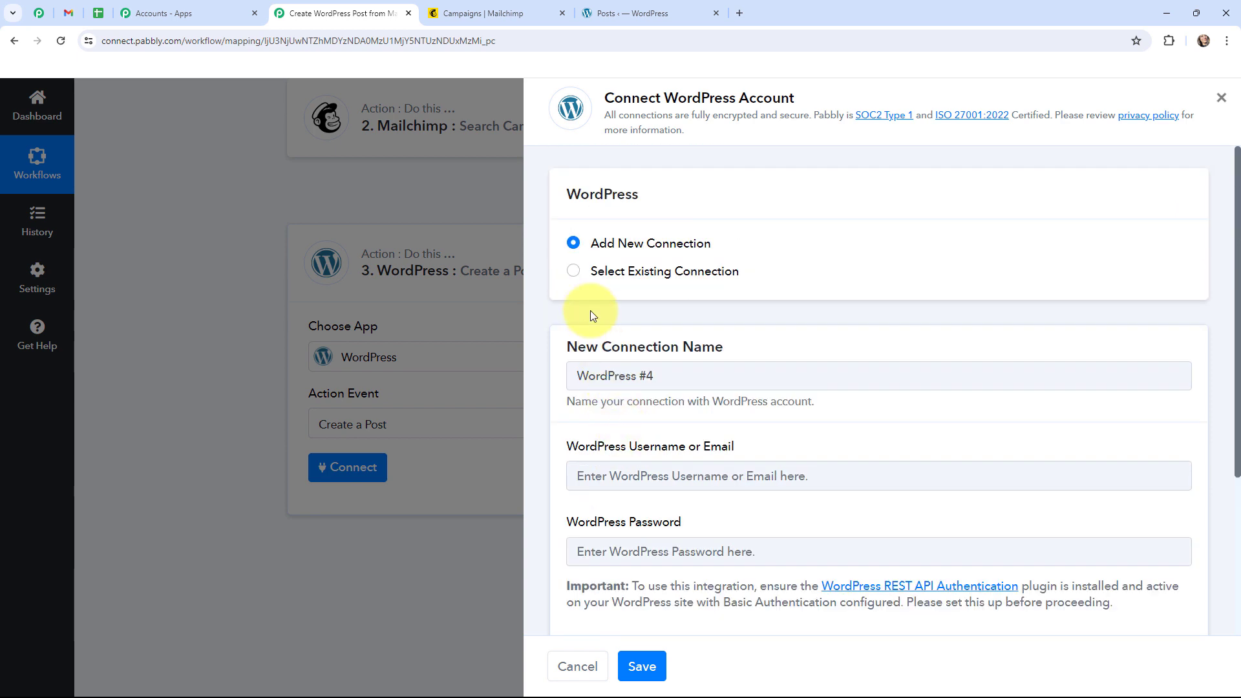
left_click(573, 271)
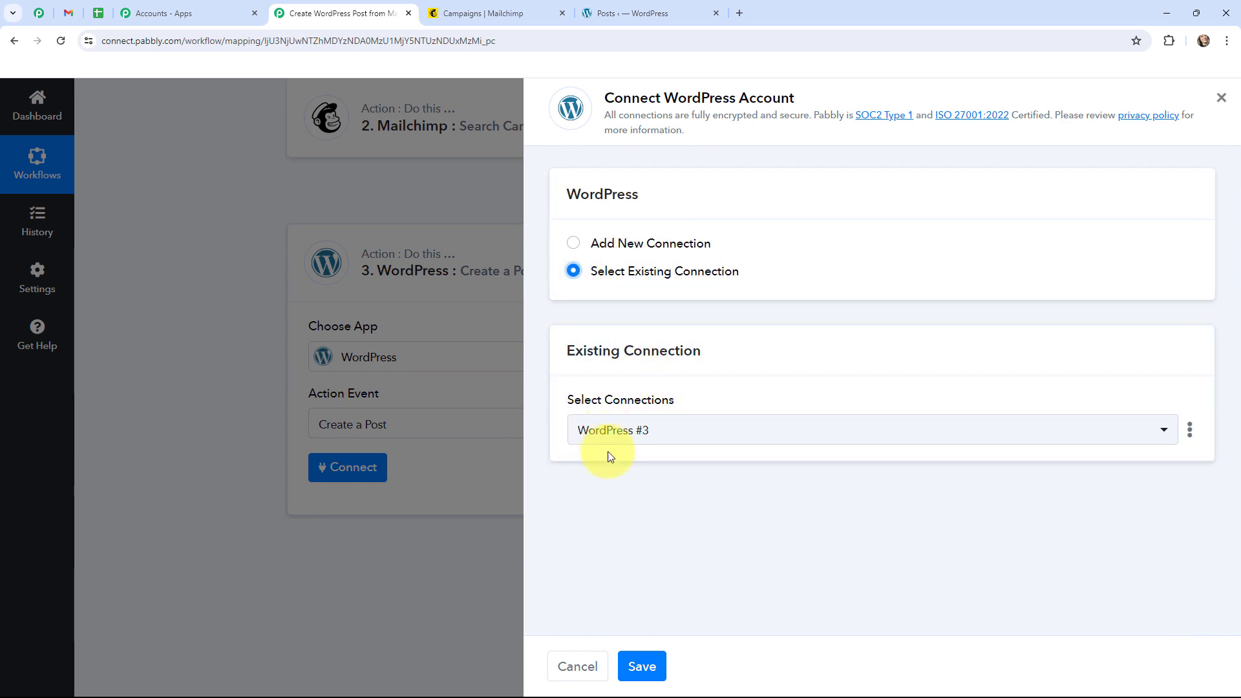
left_click(574, 248)
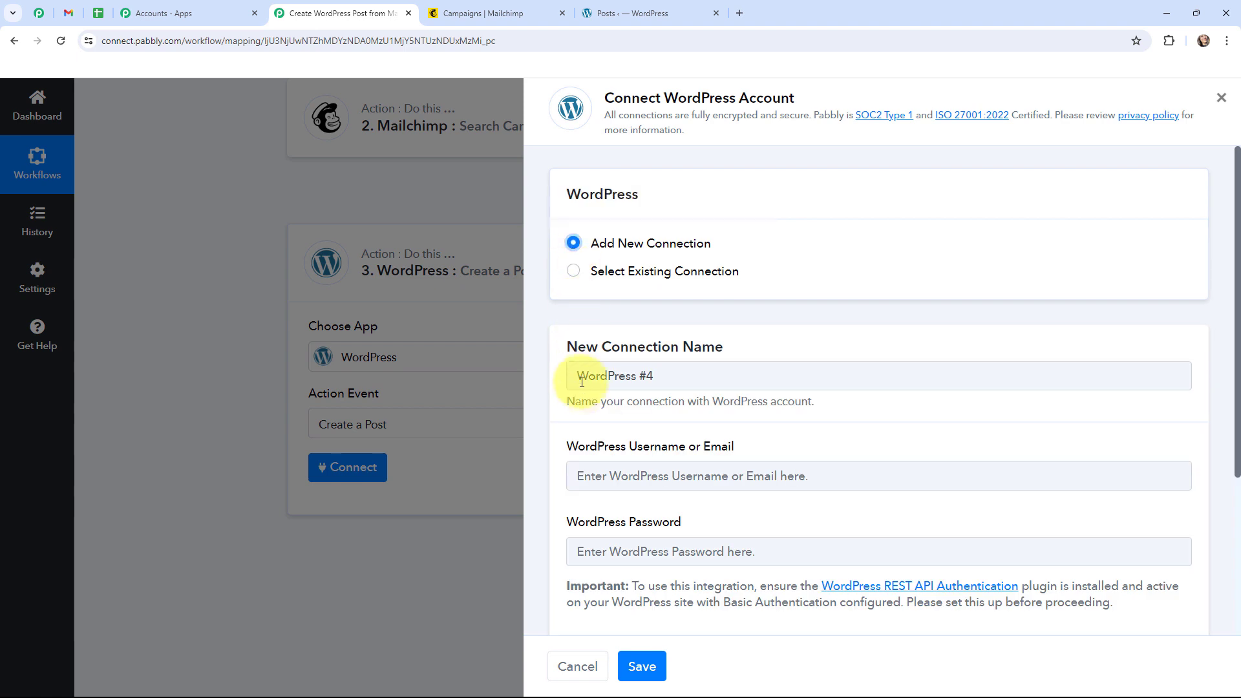
scroll(584, 398, "down", 2)
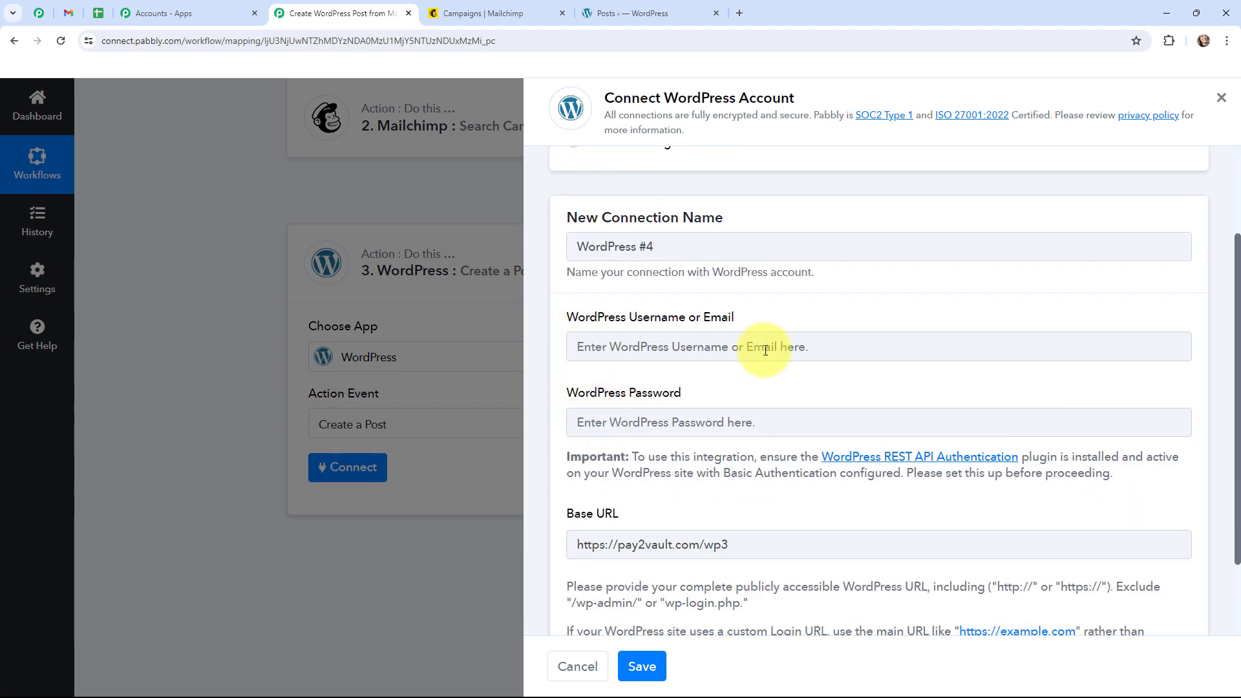
scroll(590, 444, "up", 2)
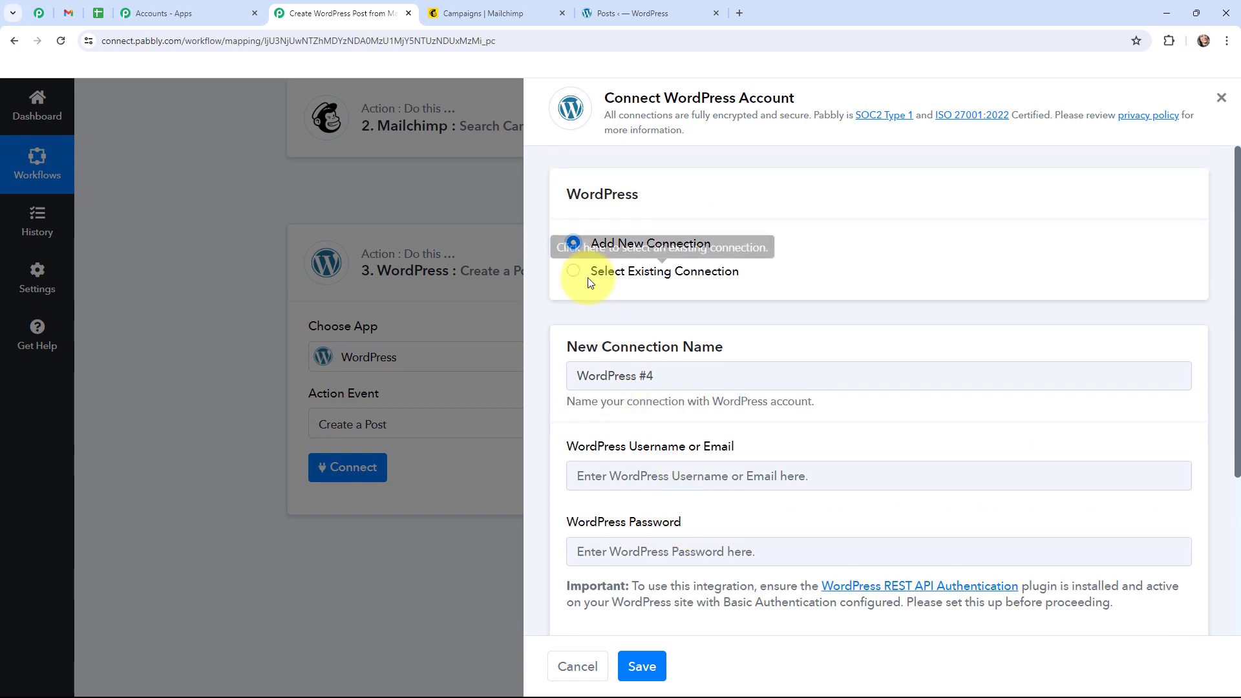
Step: Connect the action through the existing WordPress #3 connection and set the Post Type to Posts
left_click(575, 273)
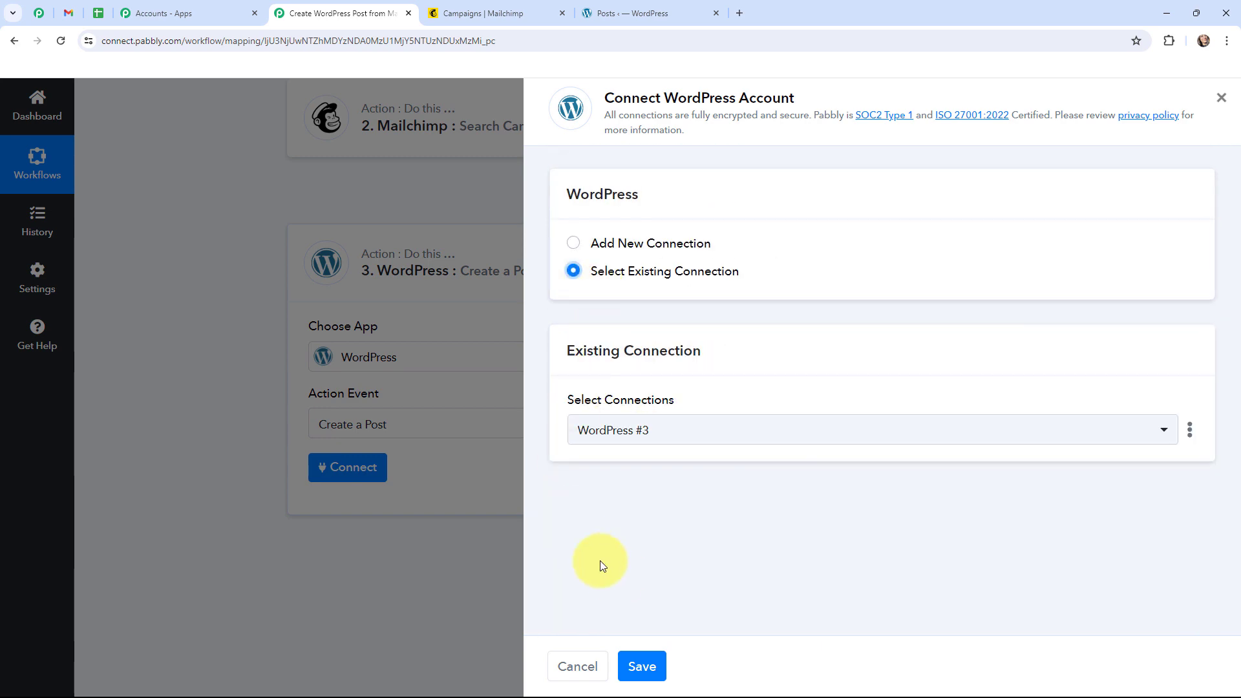
left_click(642, 666)
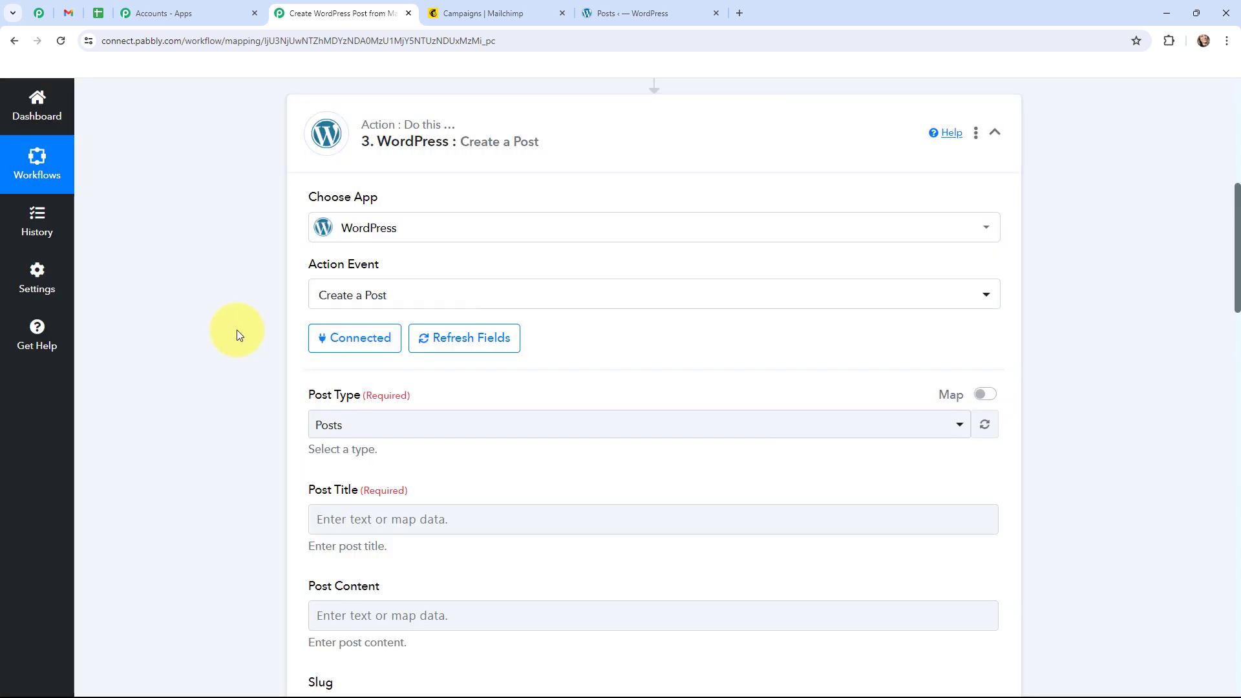
scroll(237, 334, "down", 1)
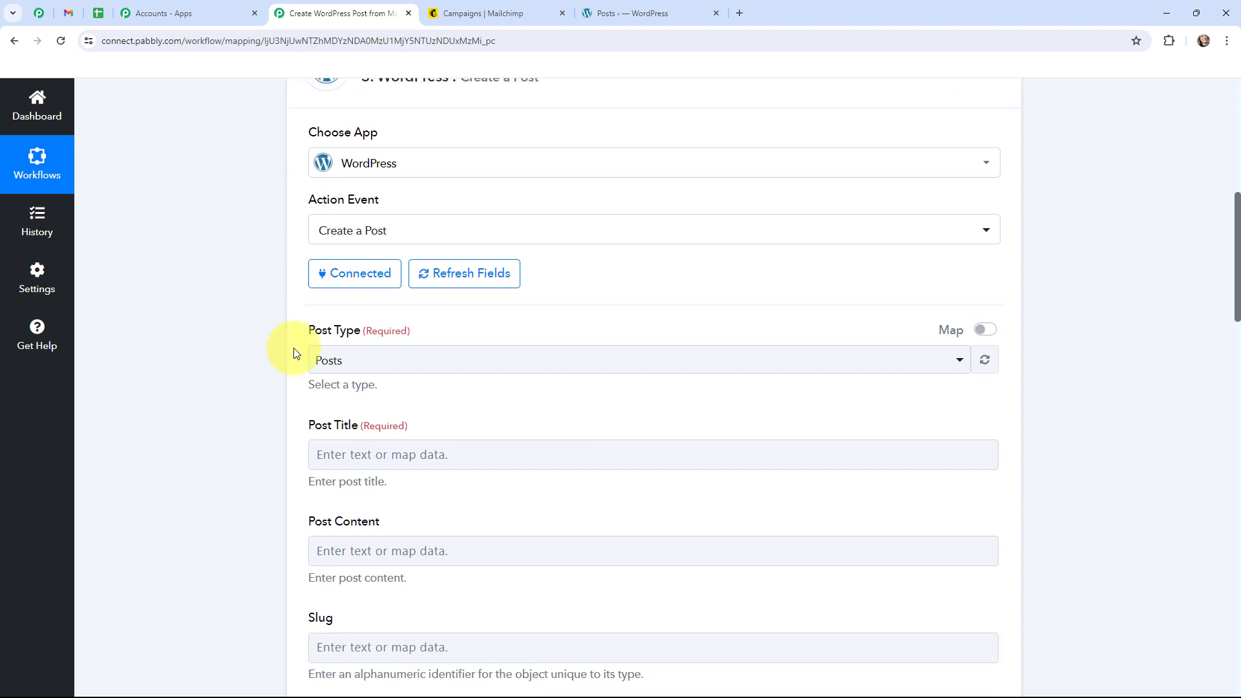
left_click(329, 361)
left_click(360, 449)
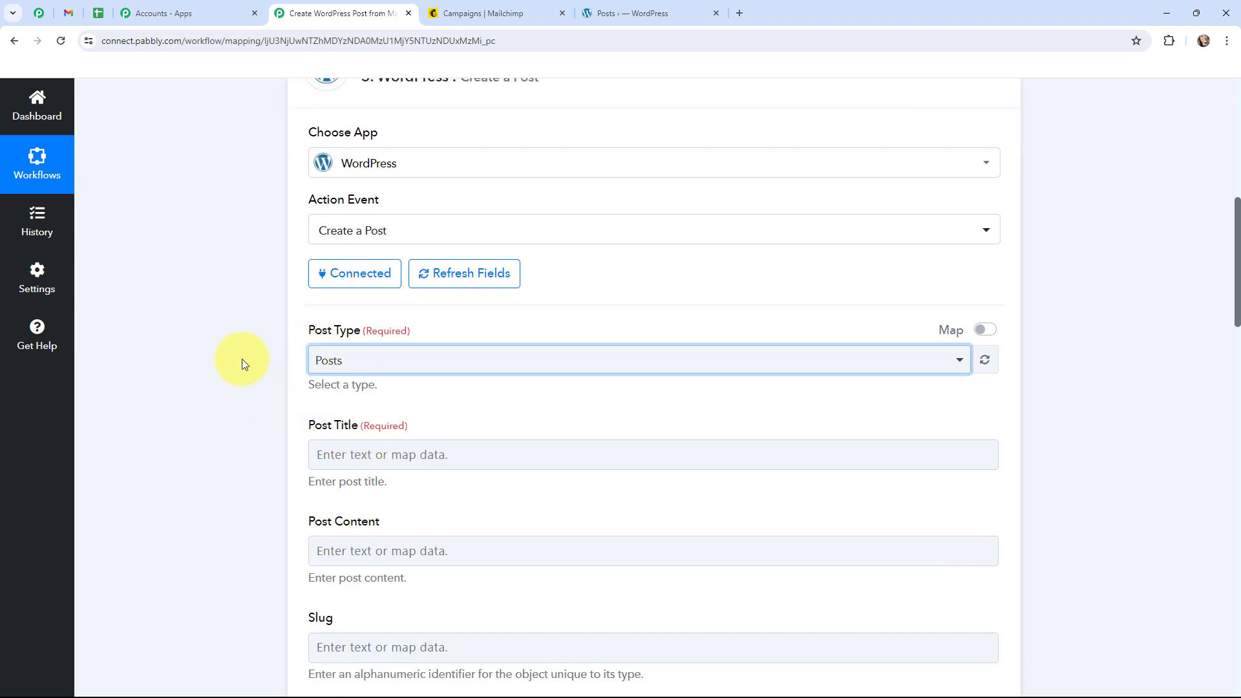
Step: Map the New Campaign trigger's Data Subject into the required Post Title field
scroll(248, 353, "down", 3)
left_click(366, 261)
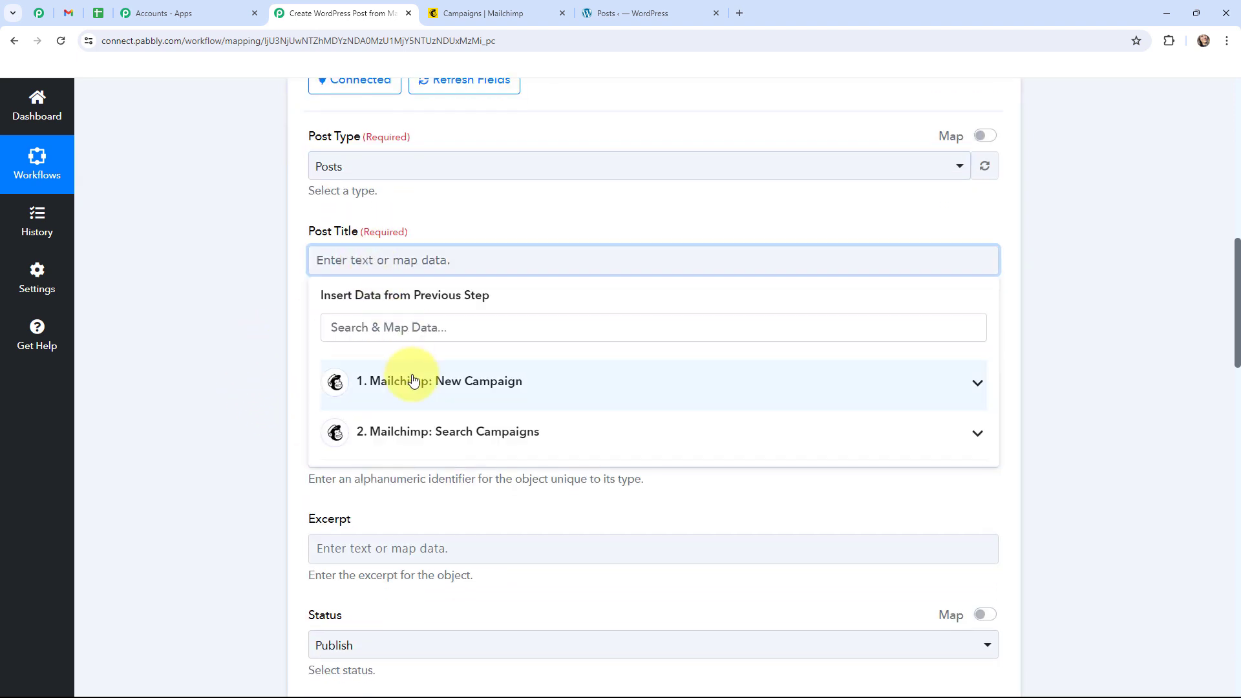
left_click(480, 386)
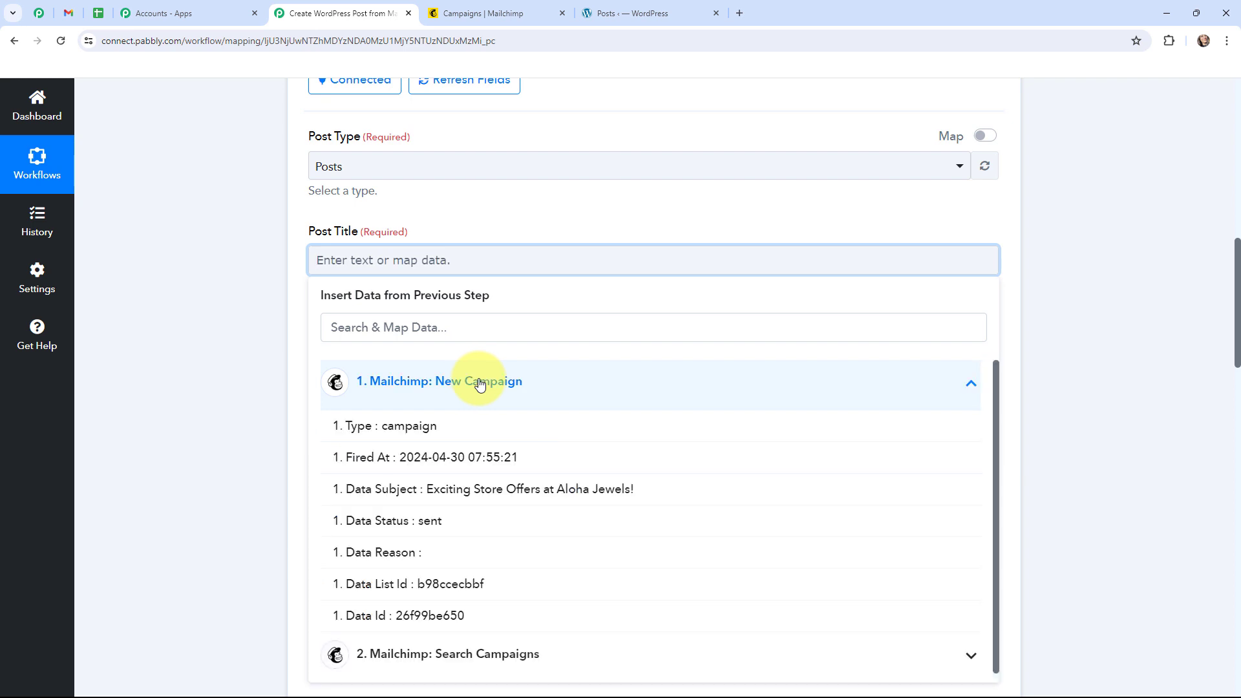
left_click(477, 490)
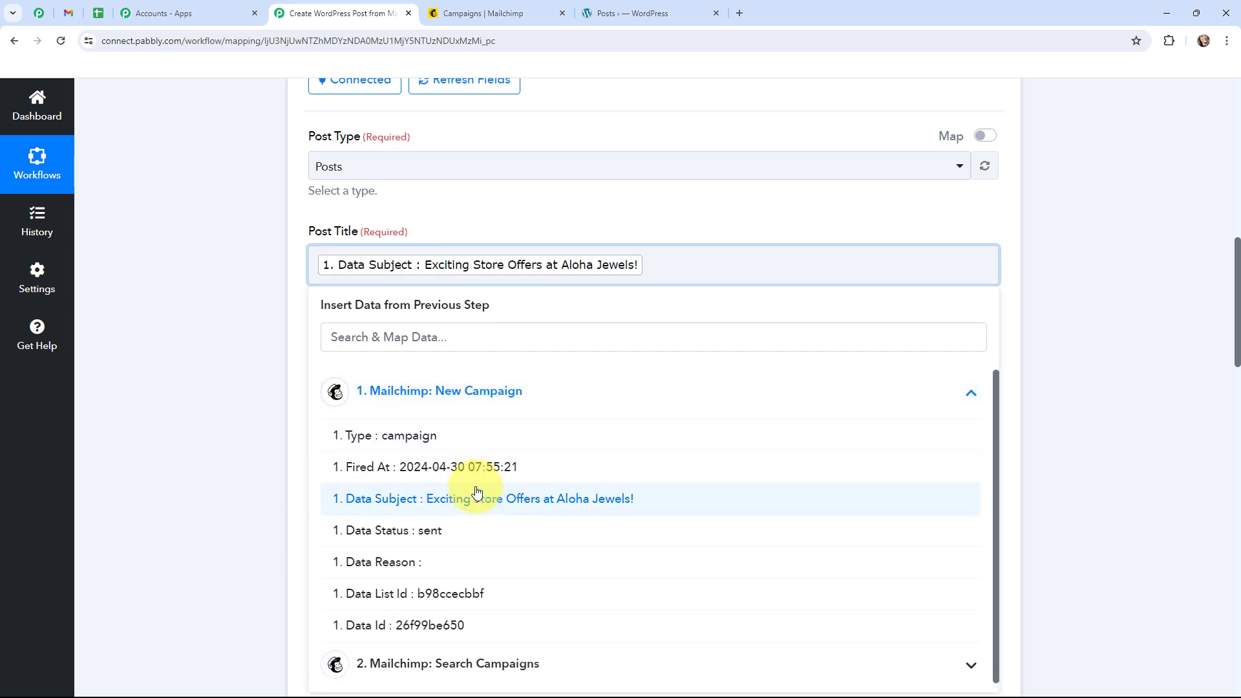
left_click(240, 372)
Step: Enter the link tag <a href=''> </a> as Post Content, with the Search Campaigns Long Archive Url mapped between the quotes
left_click(375, 357)
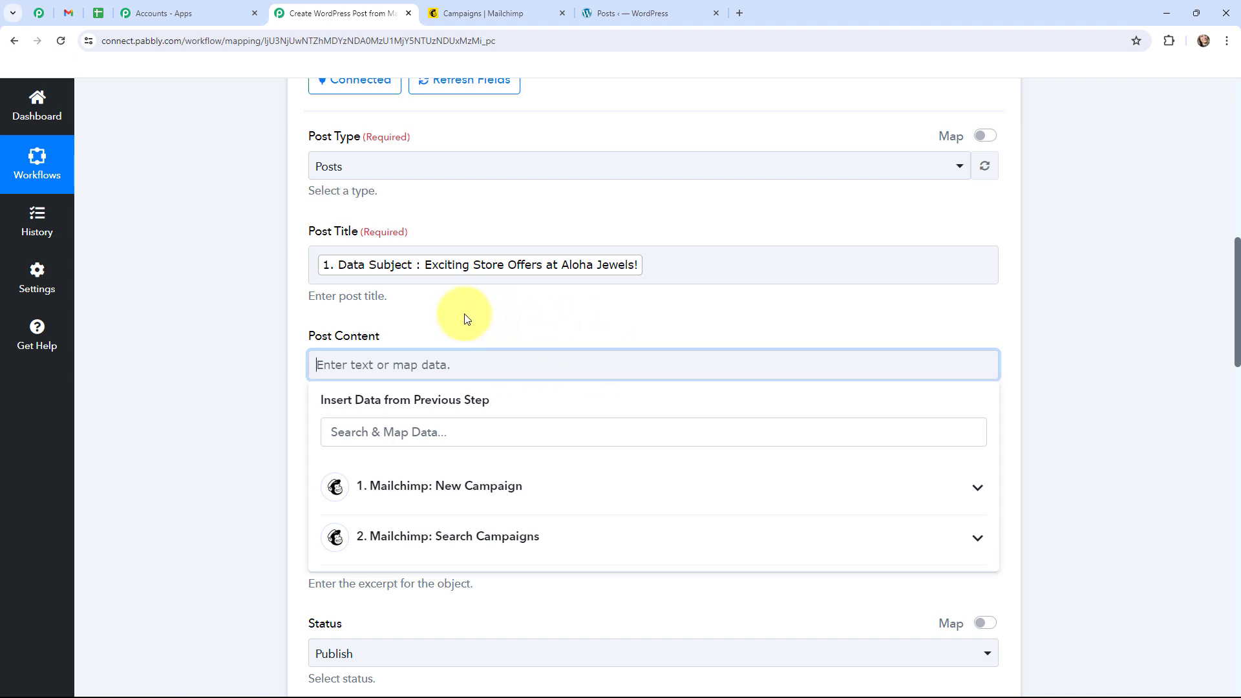
type("<a href=\"> </a>")
left_click(446, 537)
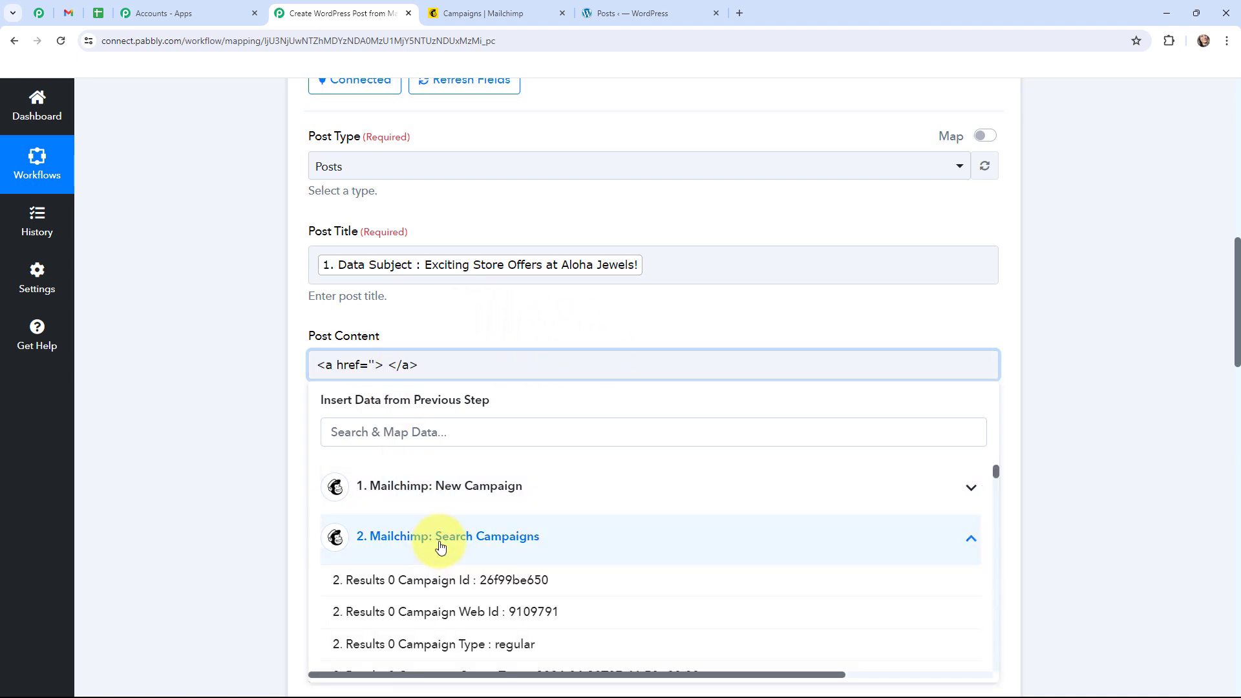
scroll(529, 579, "down", 2)
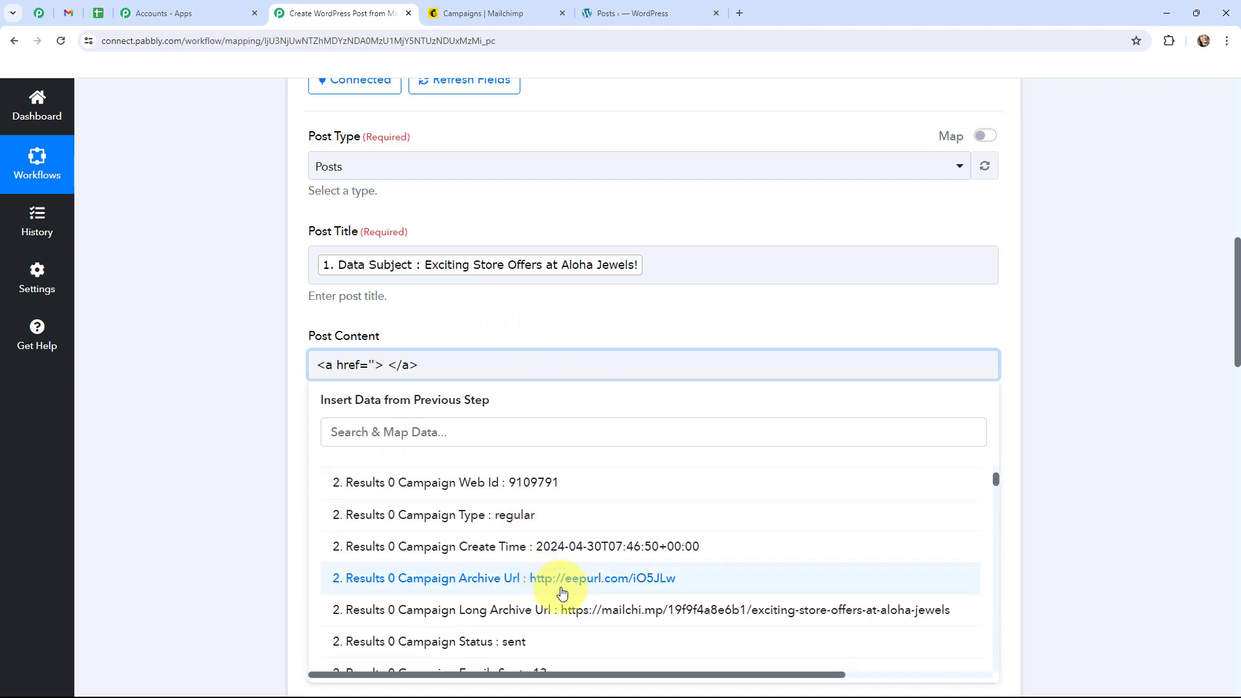
left_click(596, 610)
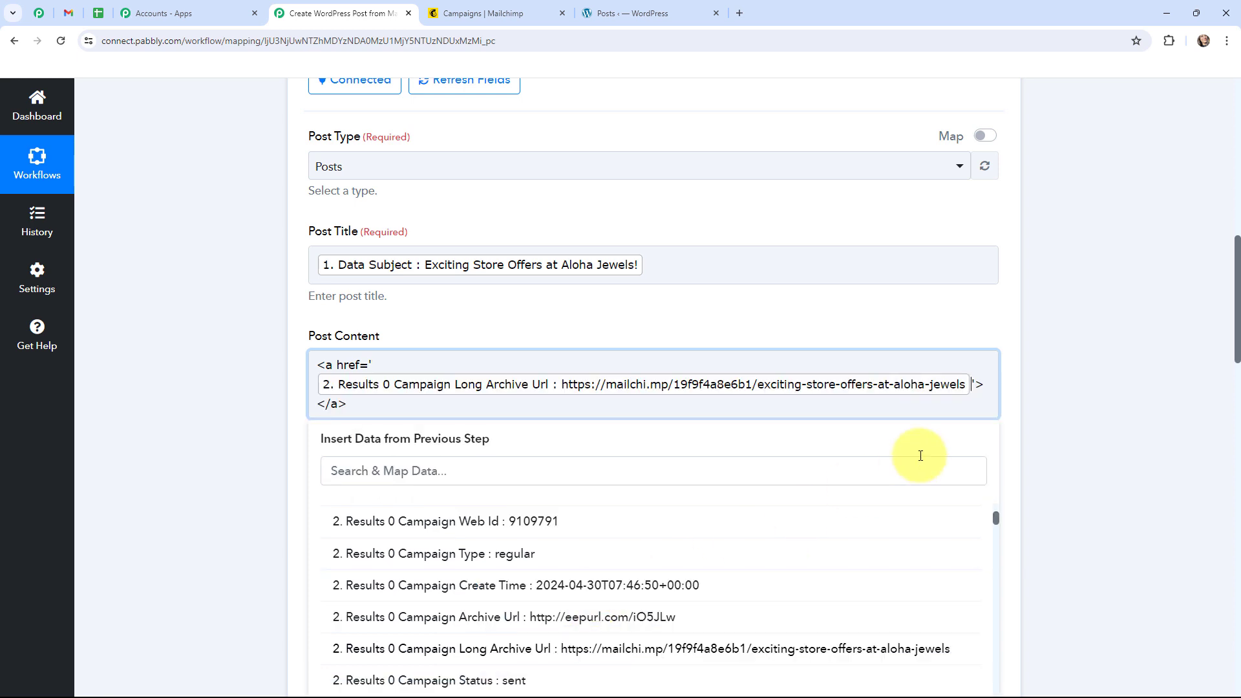
Step: Map the New Campaign trigger's Data Subject as the link text before the closing </a> tag in Post Content
left_click(990, 386)
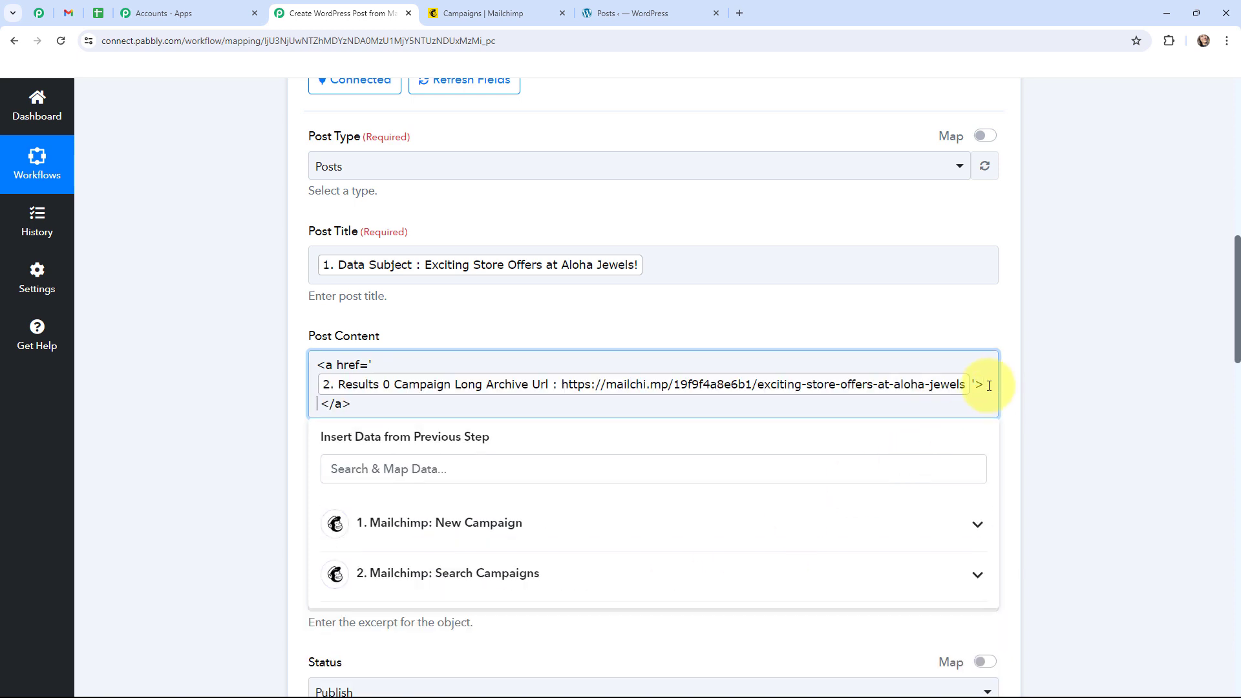
left_click(474, 525)
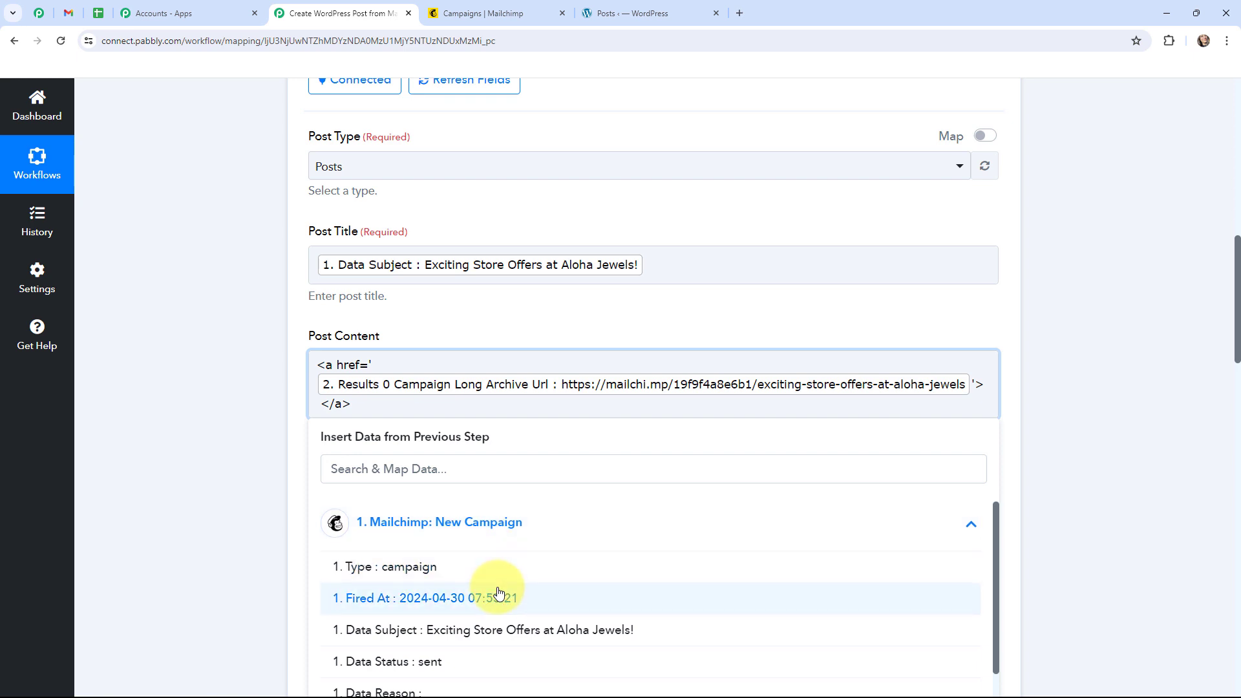
scroll(499, 582, "down", 1)
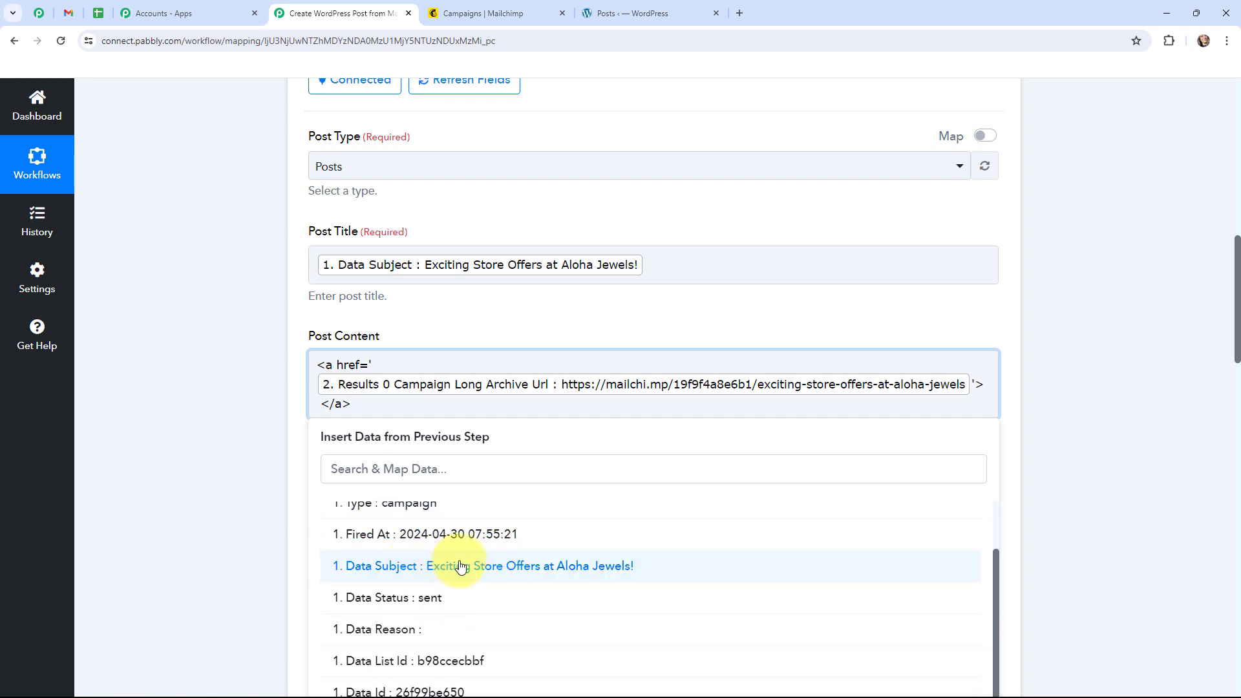
left_click(544, 569)
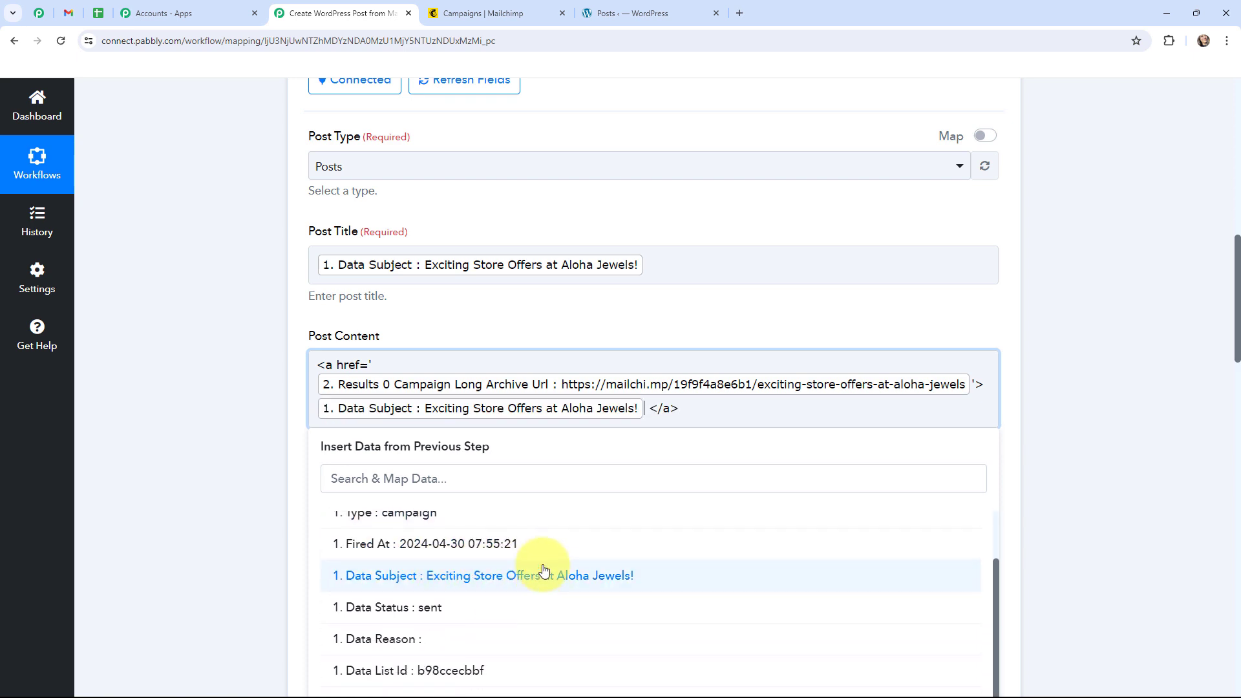
left_click(219, 393)
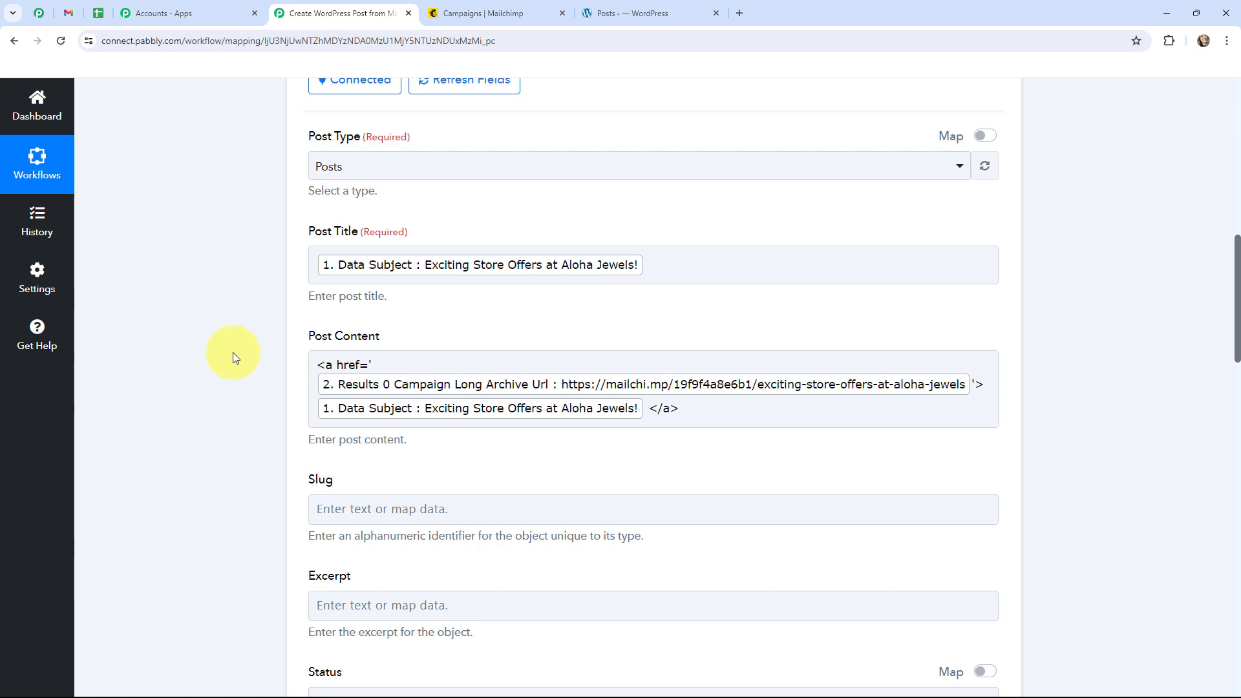
Step: Review the Create a Post action's remaining fields, from Slug and Status through Author ID and Password, along with the mapped title and content
scroll(234, 358, "down", 2)
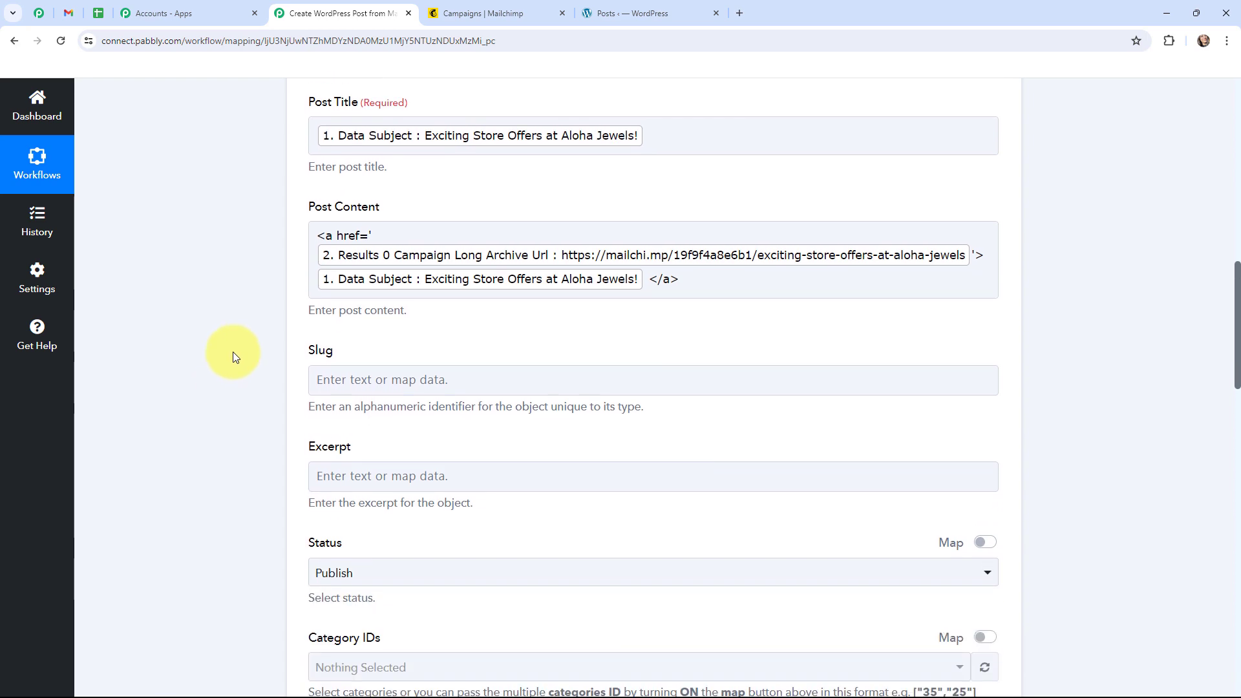
scroll(233, 353, "down", 8)
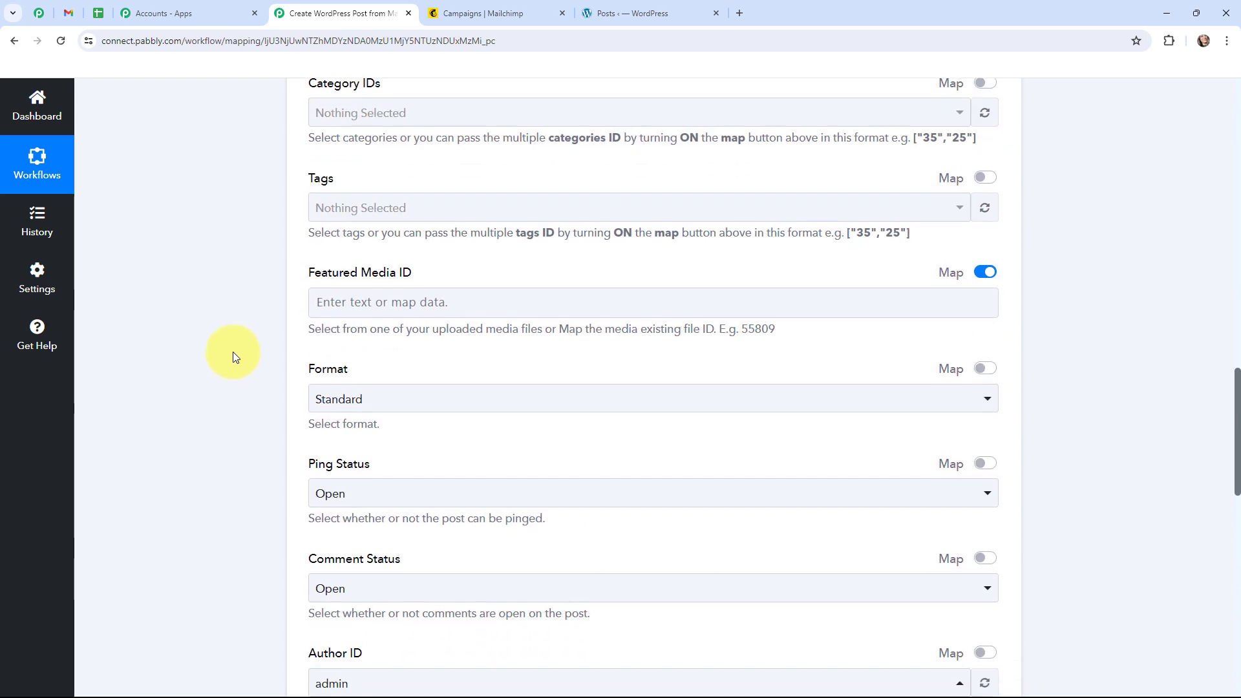
scroll(234, 356, "down", 3)
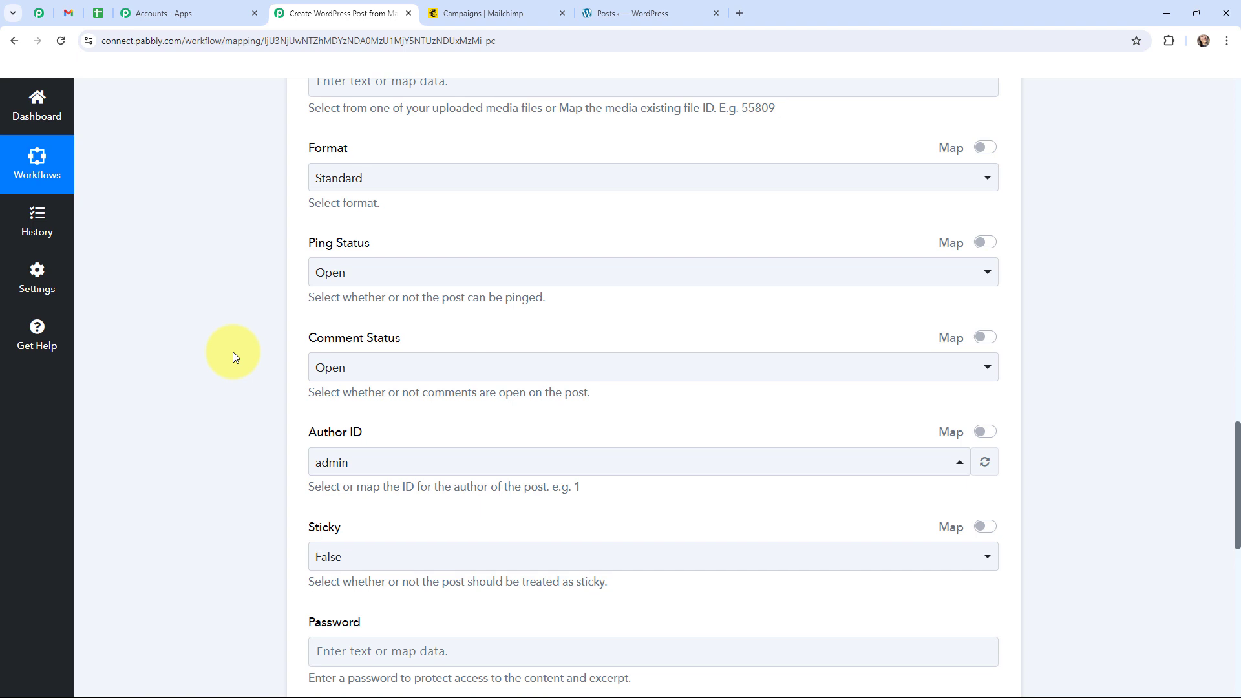
scroll(235, 356, "down", 1)
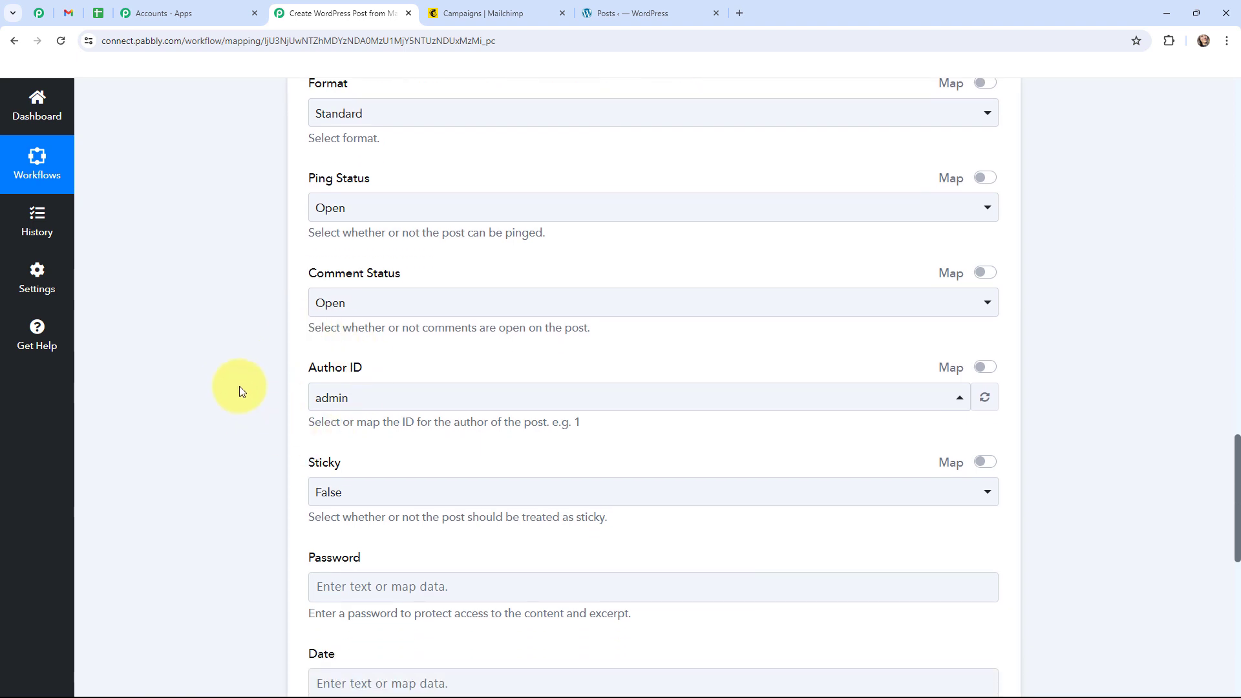
scroll(240, 388, "down", 3)
scroll(239, 383, "up", 11)
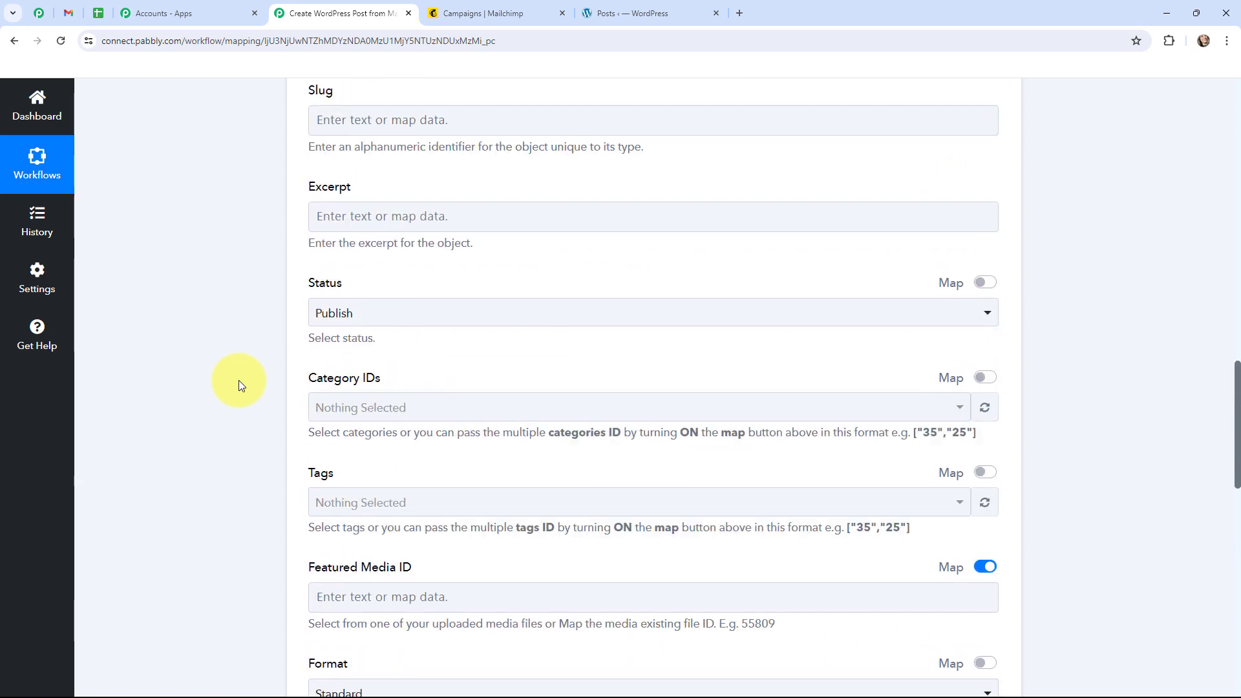
scroll(239, 380, "up", 7)
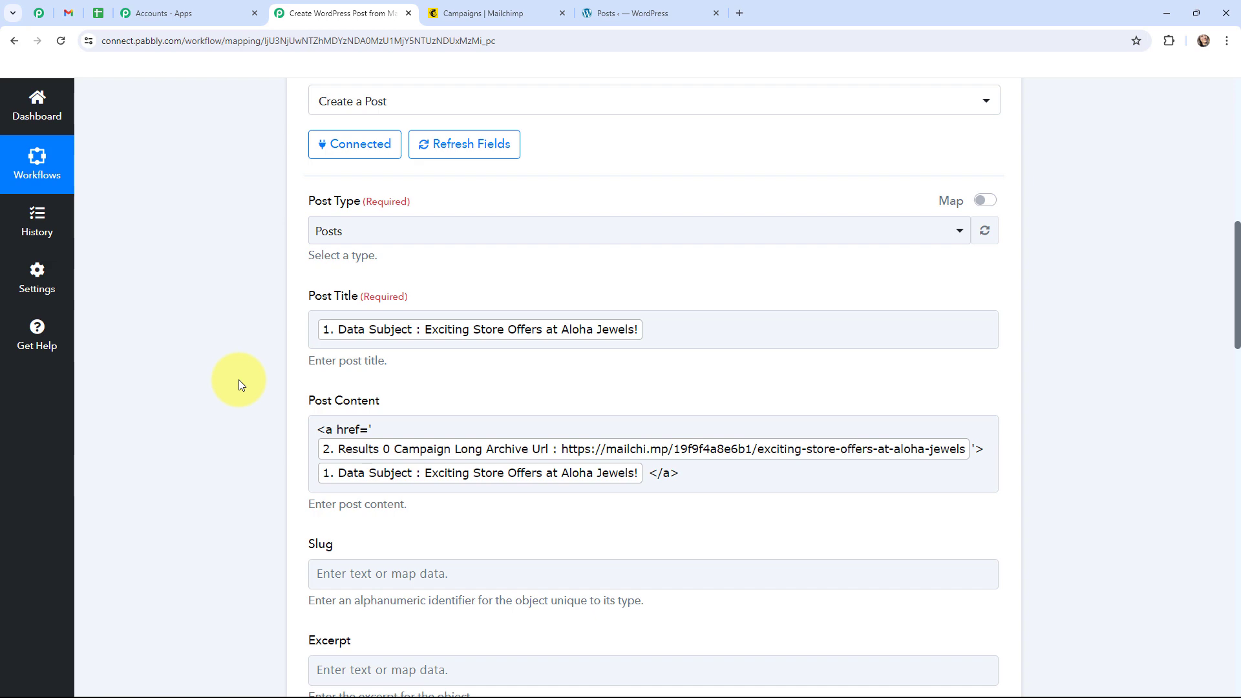
Step: Save the Create a Post action and send a test request with the mapped title and content
scroll(240, 381, "down", 20)
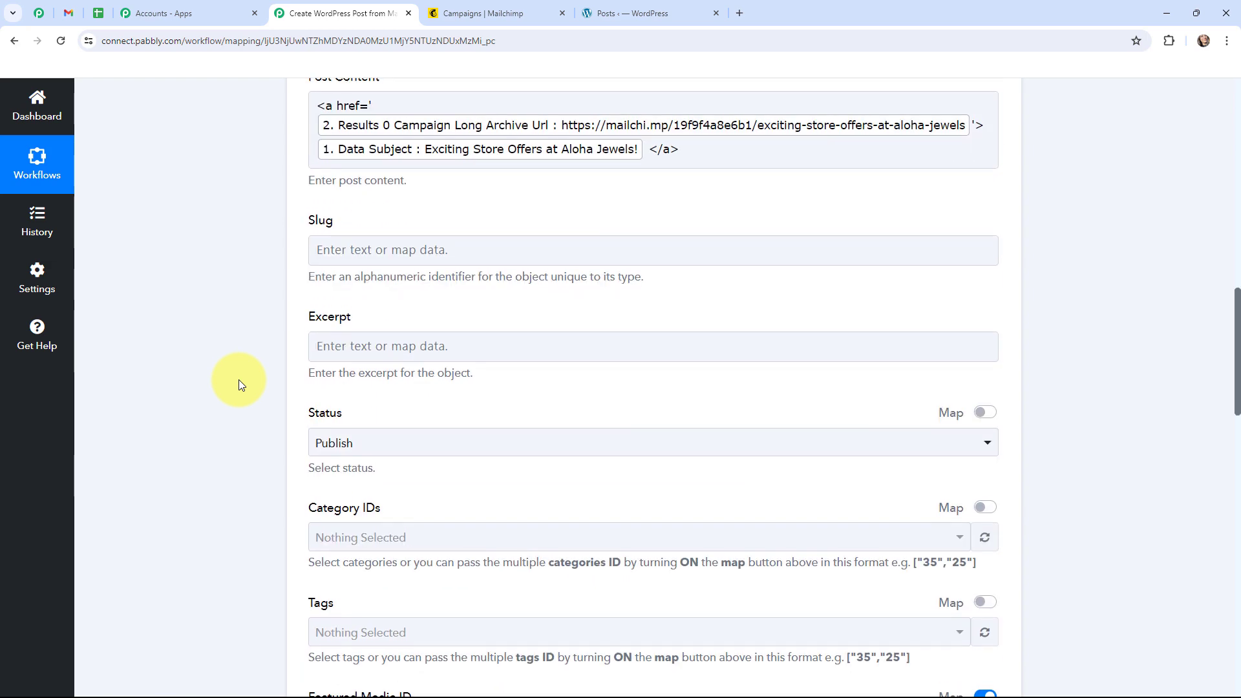
scroll(239, 379, "down", 5)
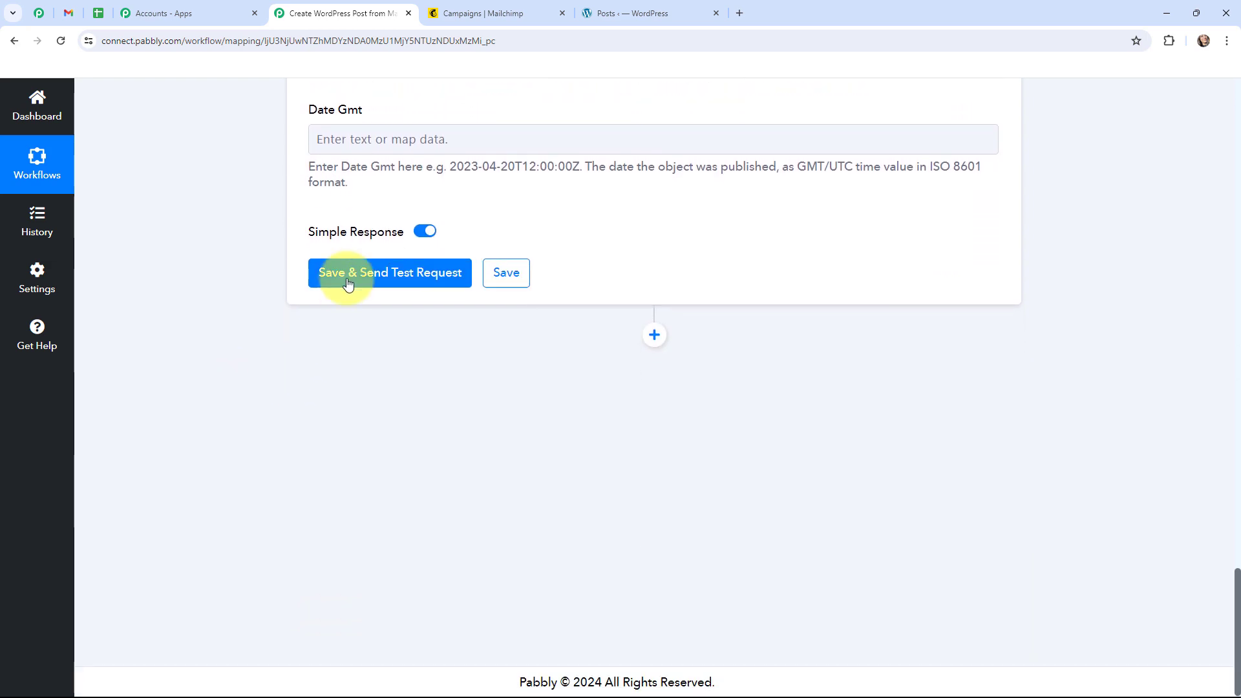
left_click(381, 275)
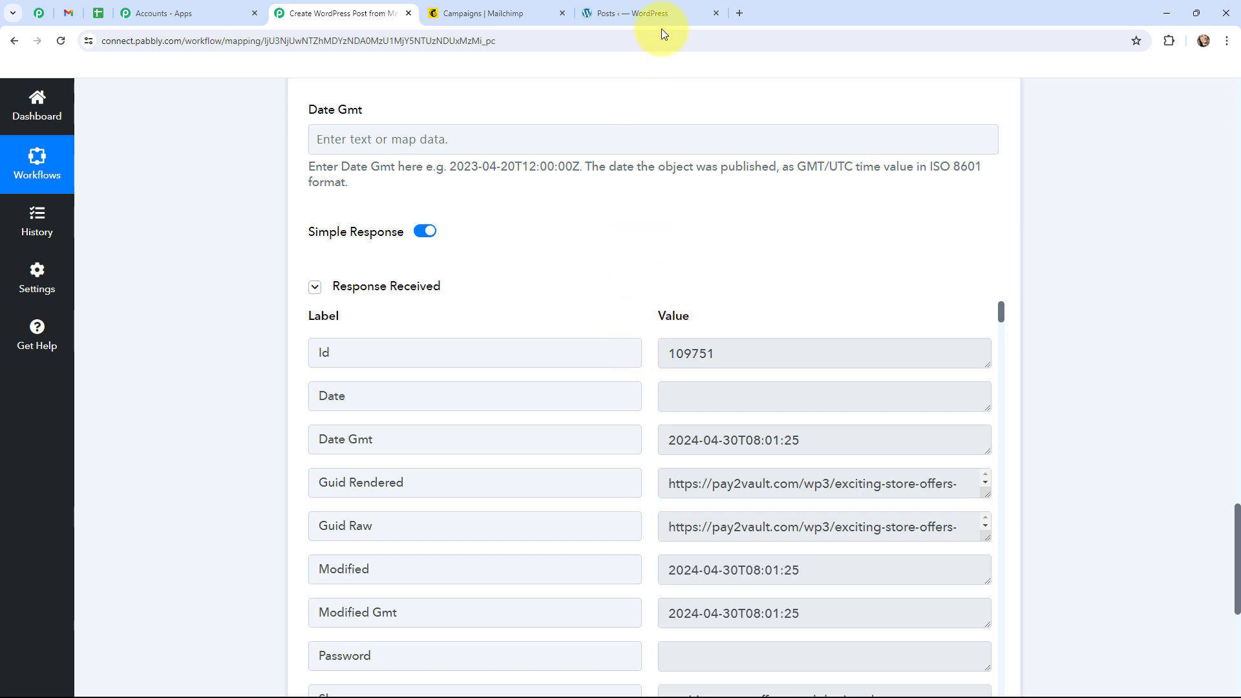
Step: Switch to WordPress, reload the Posts list and view the post "Exciting Store Offers at Aloha Jewels!"
left_click(656, 11)
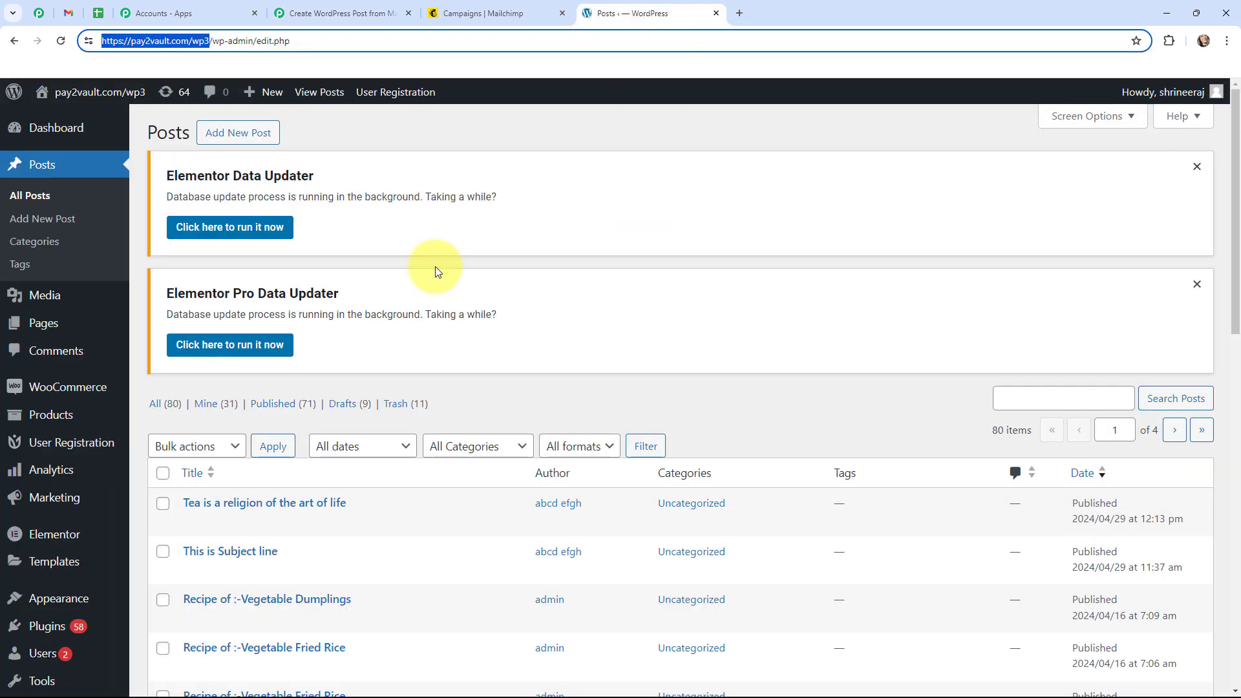
left_click(59, 43)
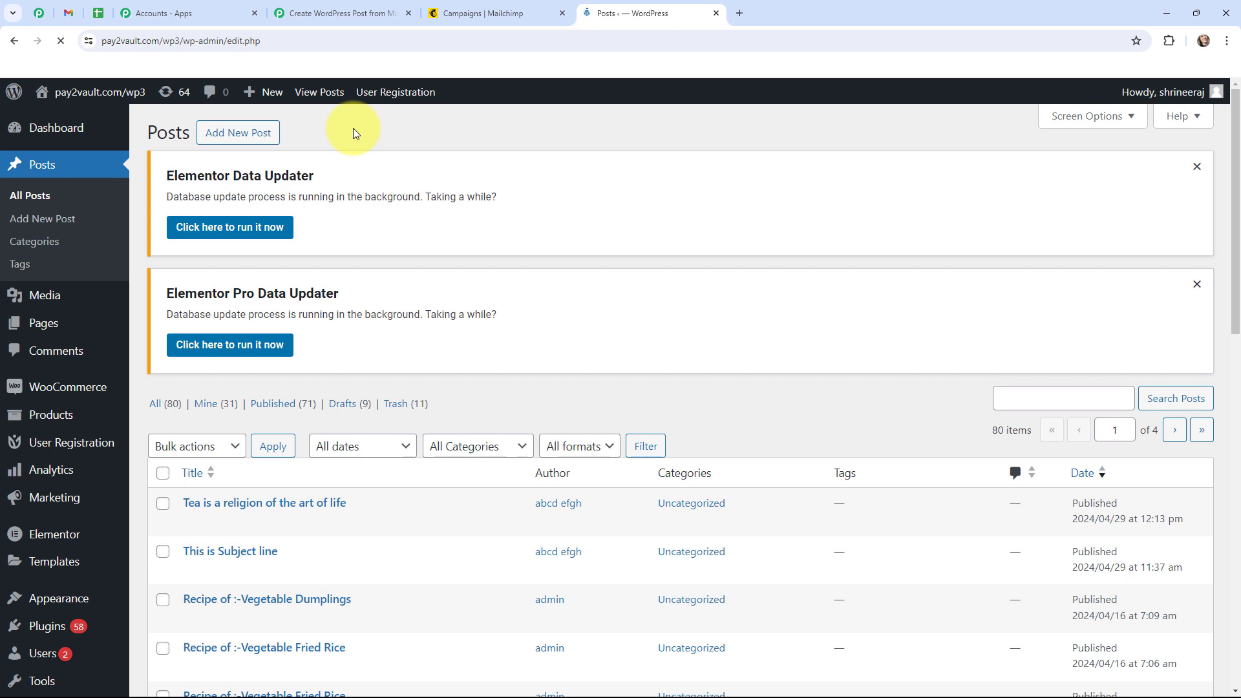
scroll(316, 298, "down", 1)
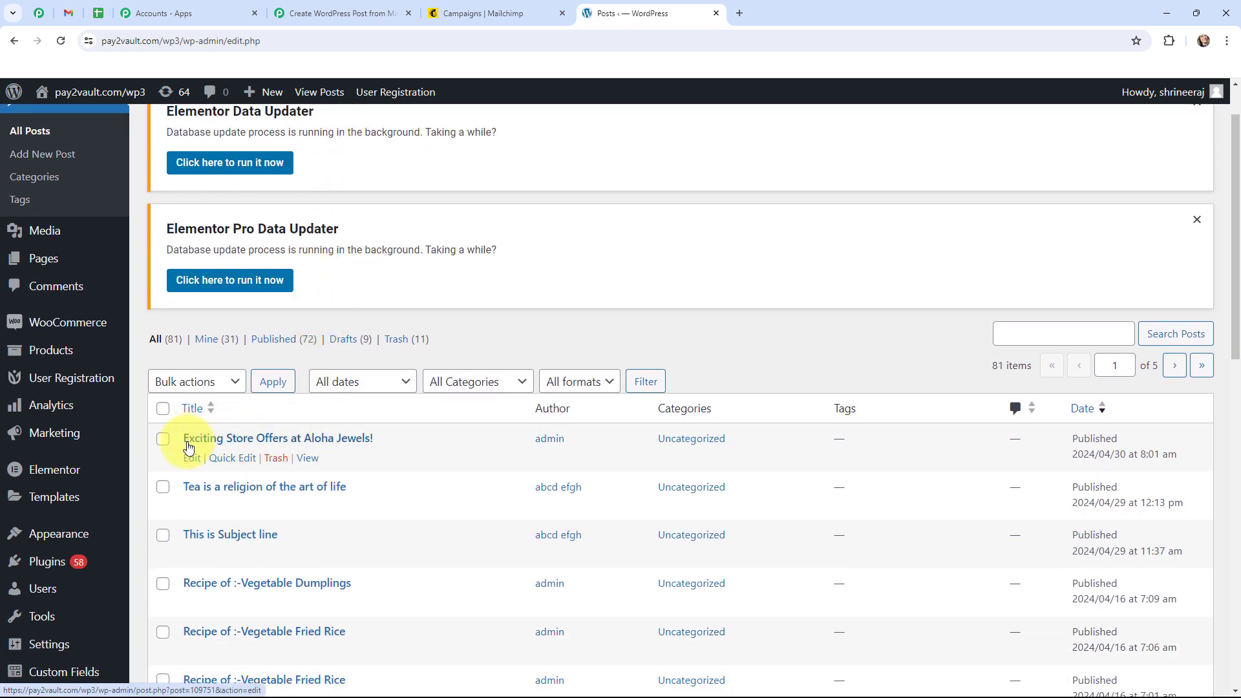
left_click(308, 460)
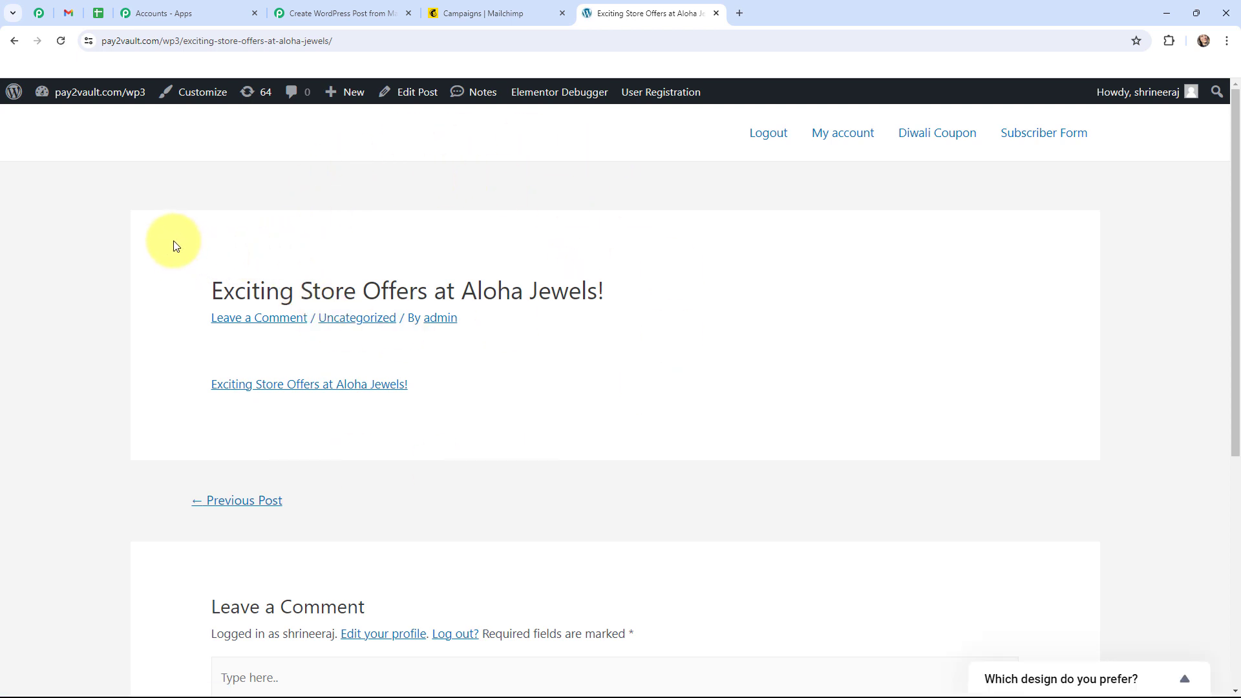
Step: Follow the link in the post's content to check the Mailchimp archive page, and return to the Pabbly Connect workflow
left_click(289, 387)
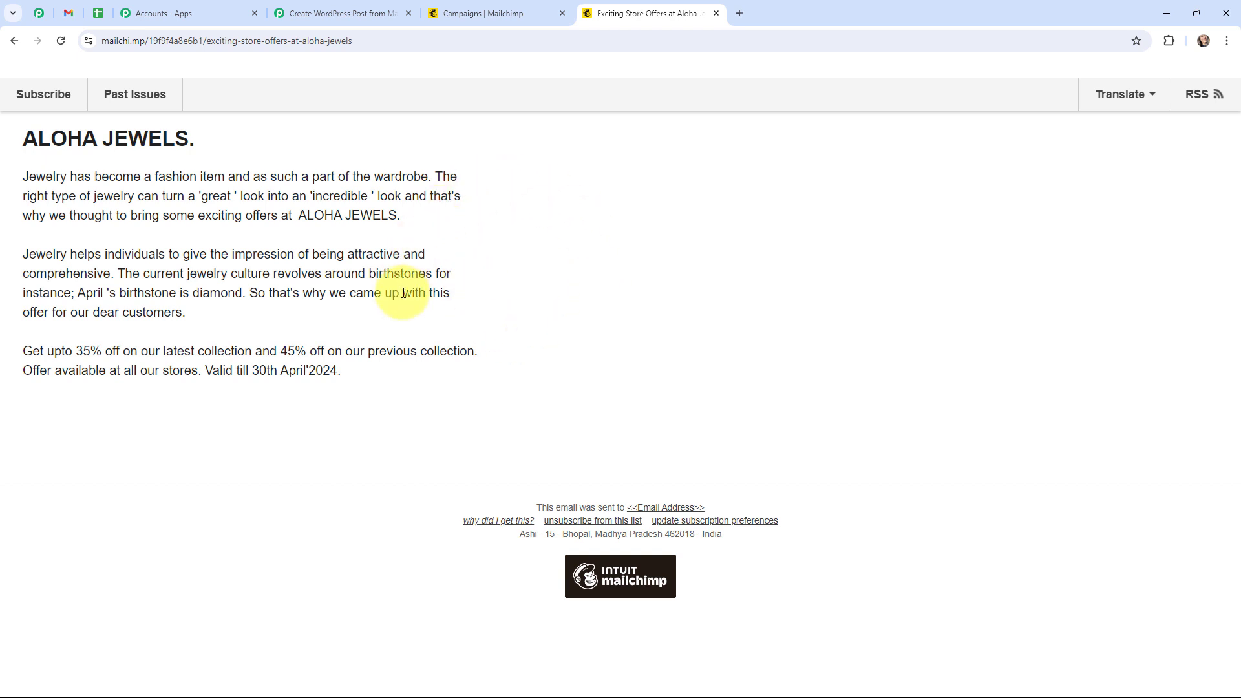
left_click(343, 13)
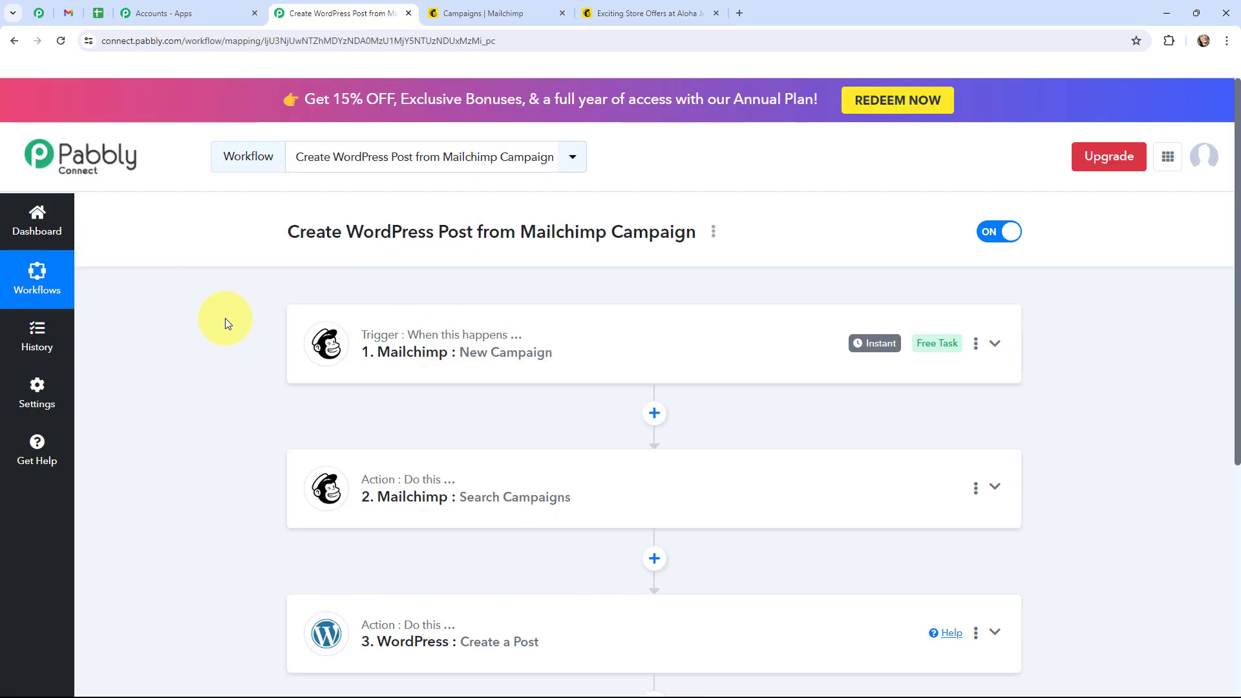